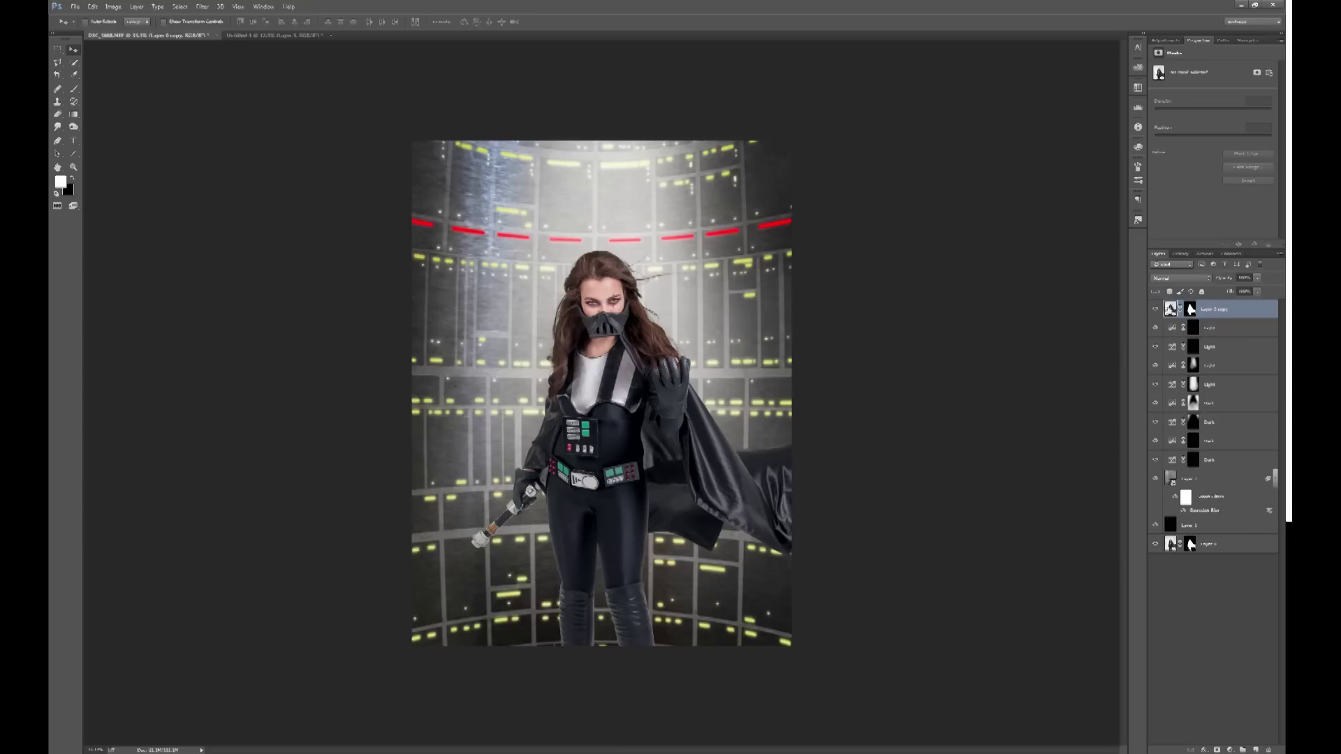
Add a new empty layer directly below the top figure copy layer
click(1235, 329)
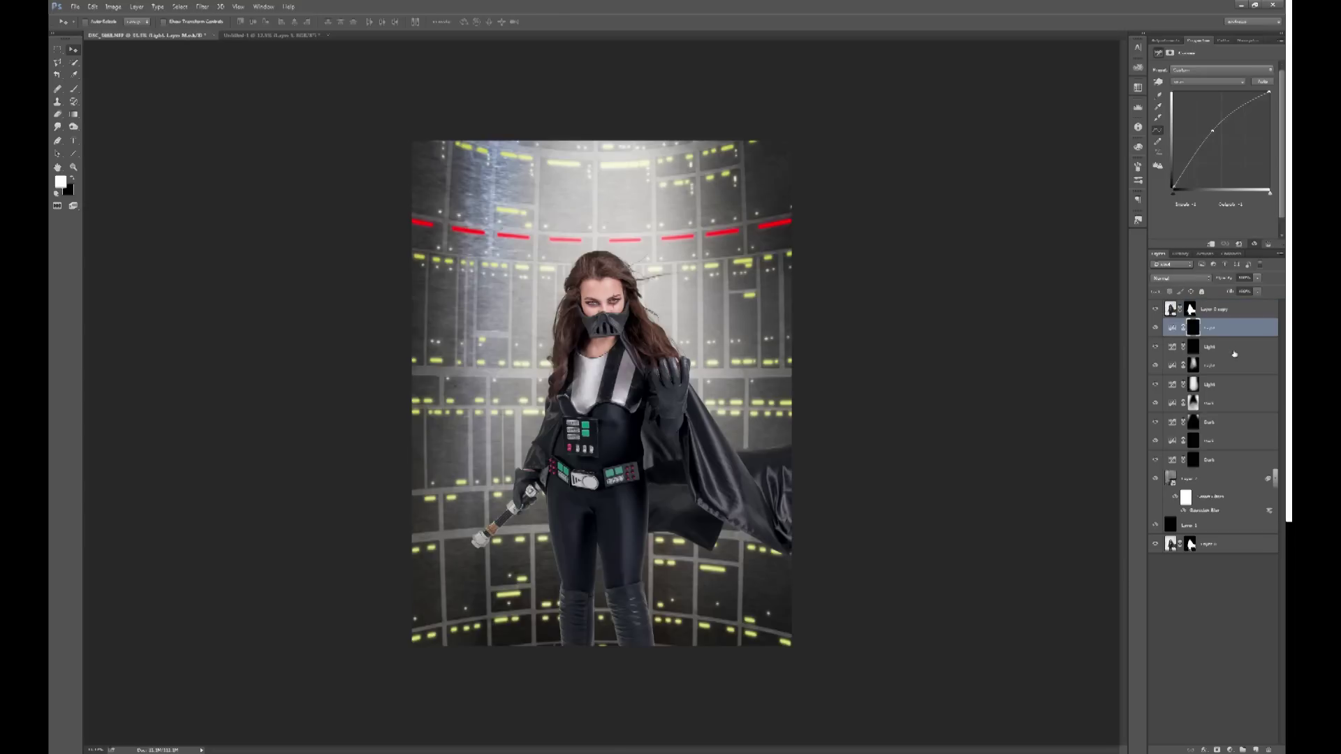
click(1256, 750)
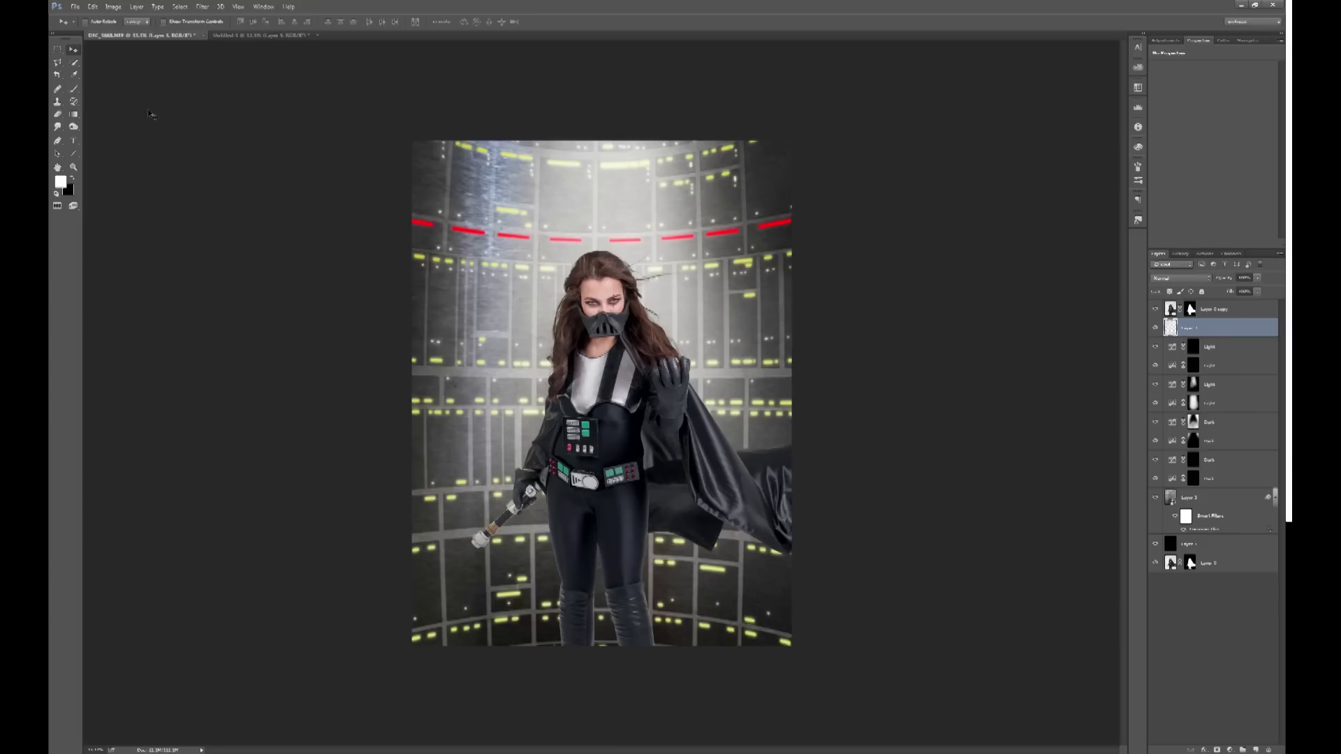
Paint a straight, nearly vertical white line beside the figure for the saber blade, using a hard round brush at 100% opacity
click(74, 89)
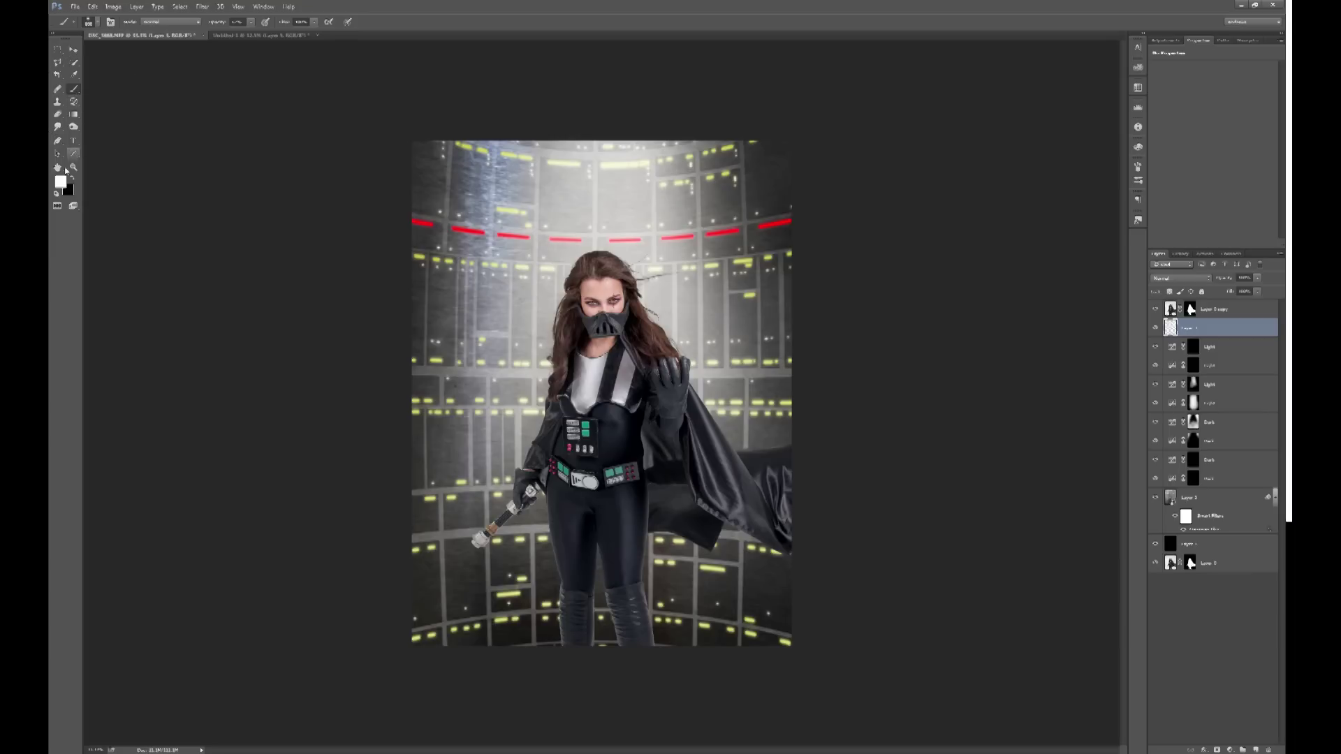
click(95, 22)
click(108, 131)
click(153, 80)
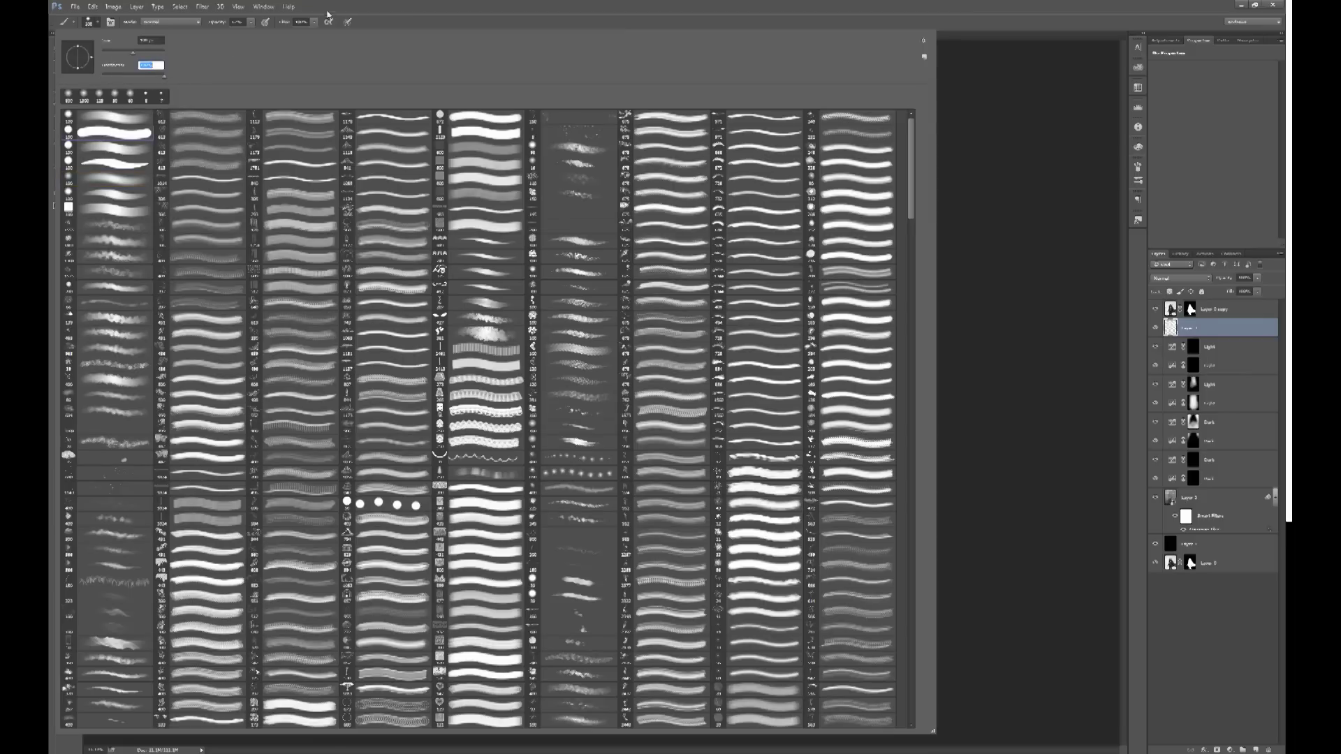
key(Return)
click(251, 23)
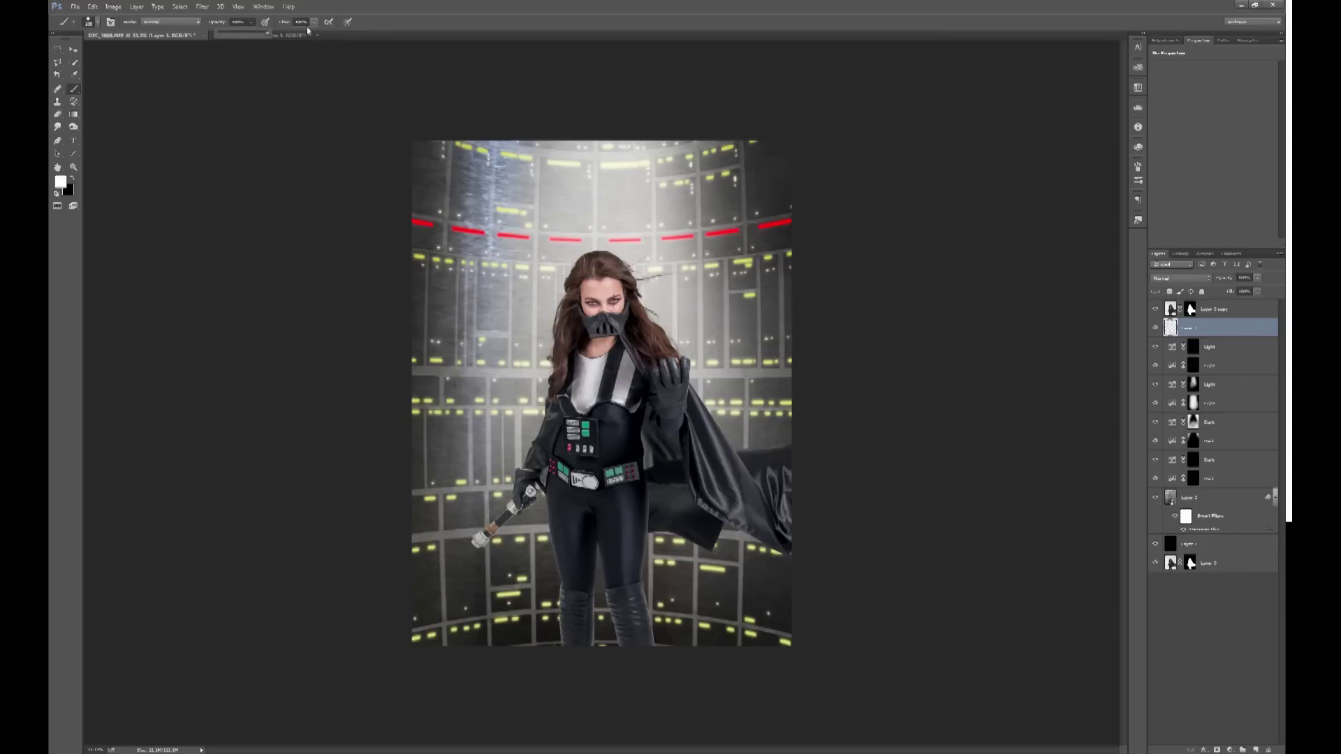
key(Return)
click(532, 242)
shift+click(527, 523)
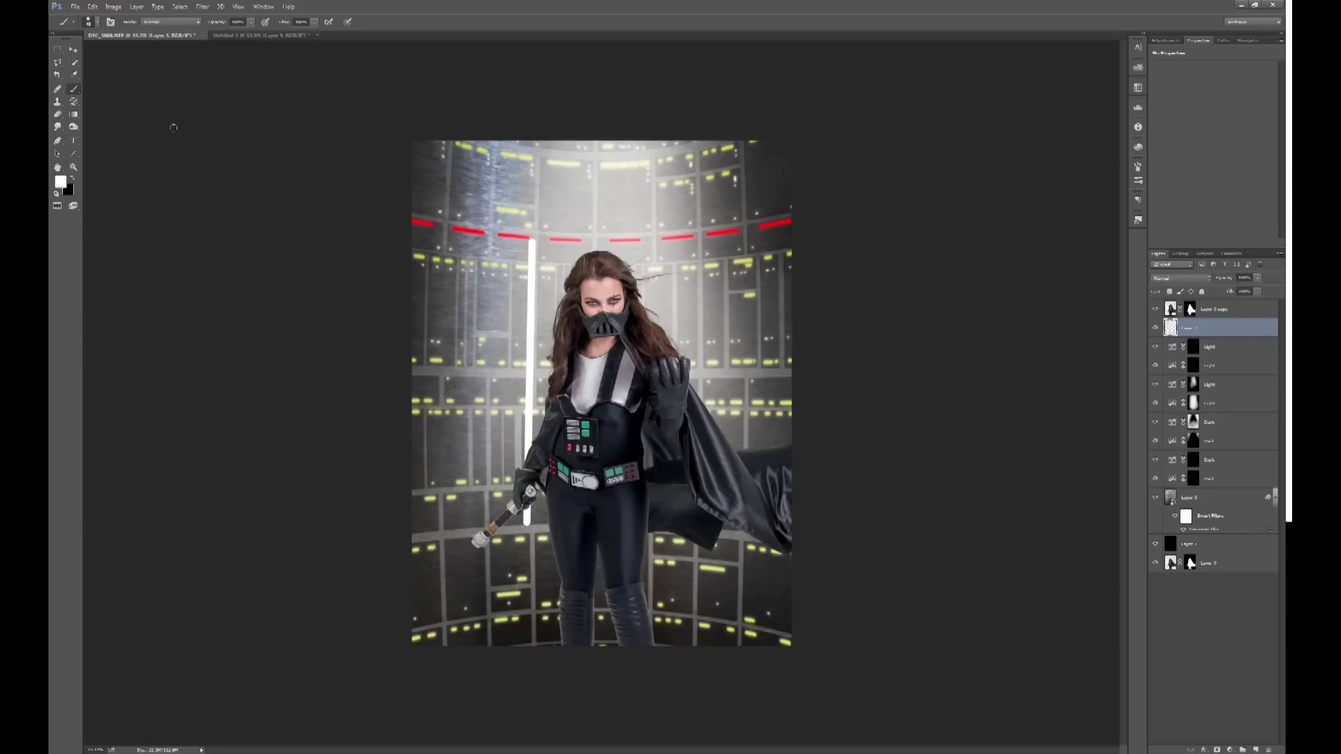
Free-transform the white blade, rotating it diagonally and moving it onto the saber hilt so it extends down past the image edge
click(74, 51)
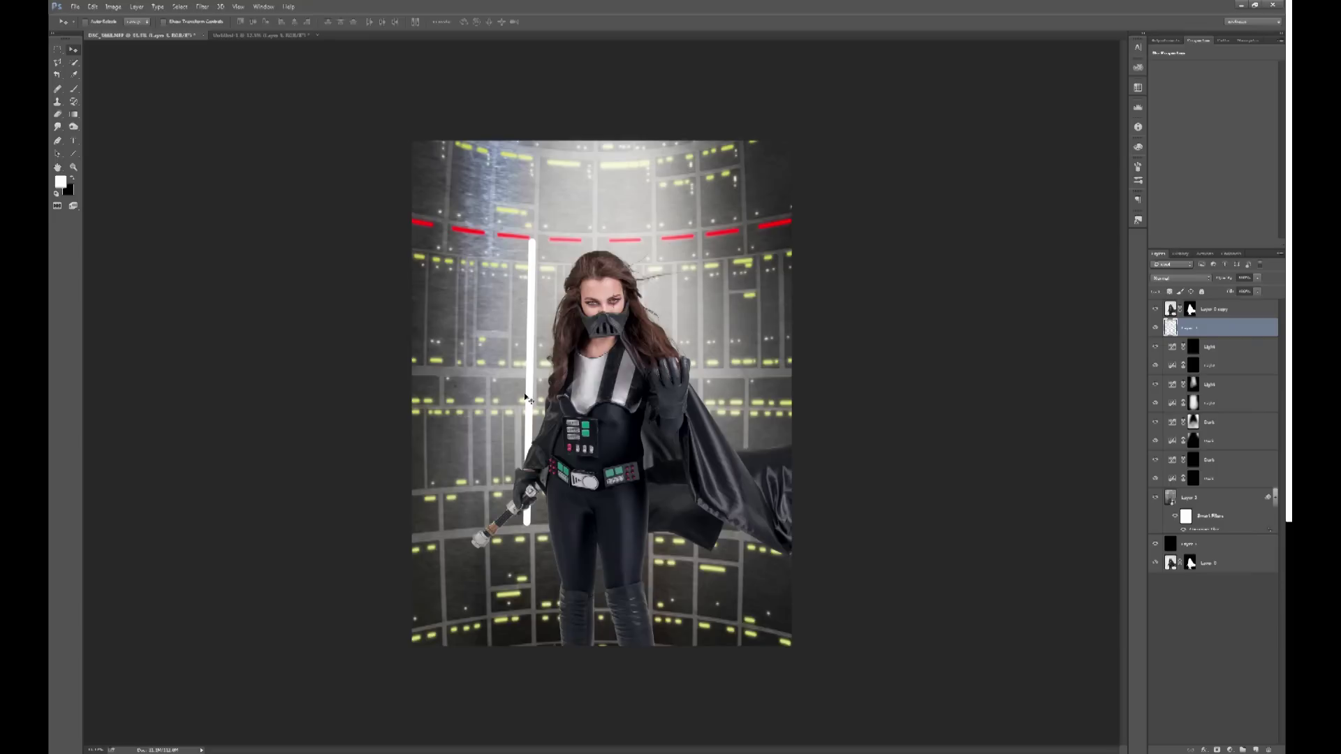
key(ctrl)
key(ctrl+t)
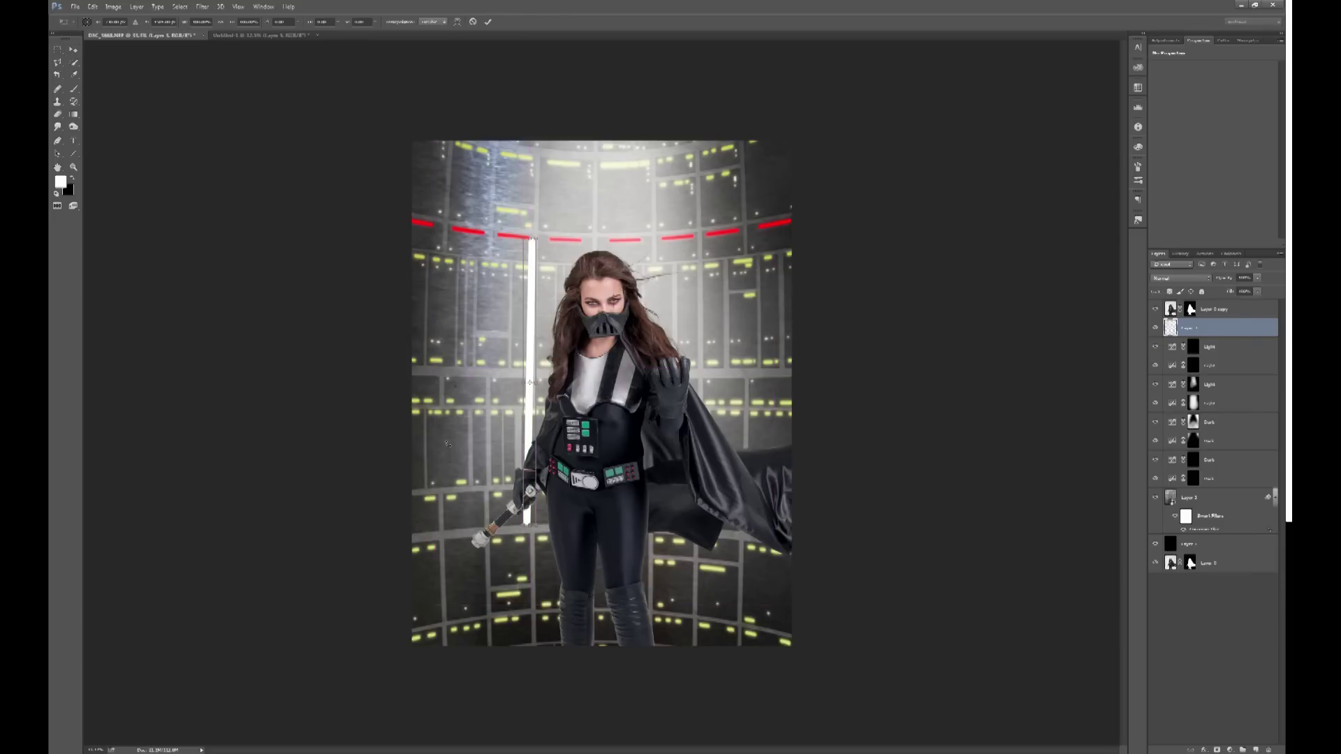
click(92, 6)
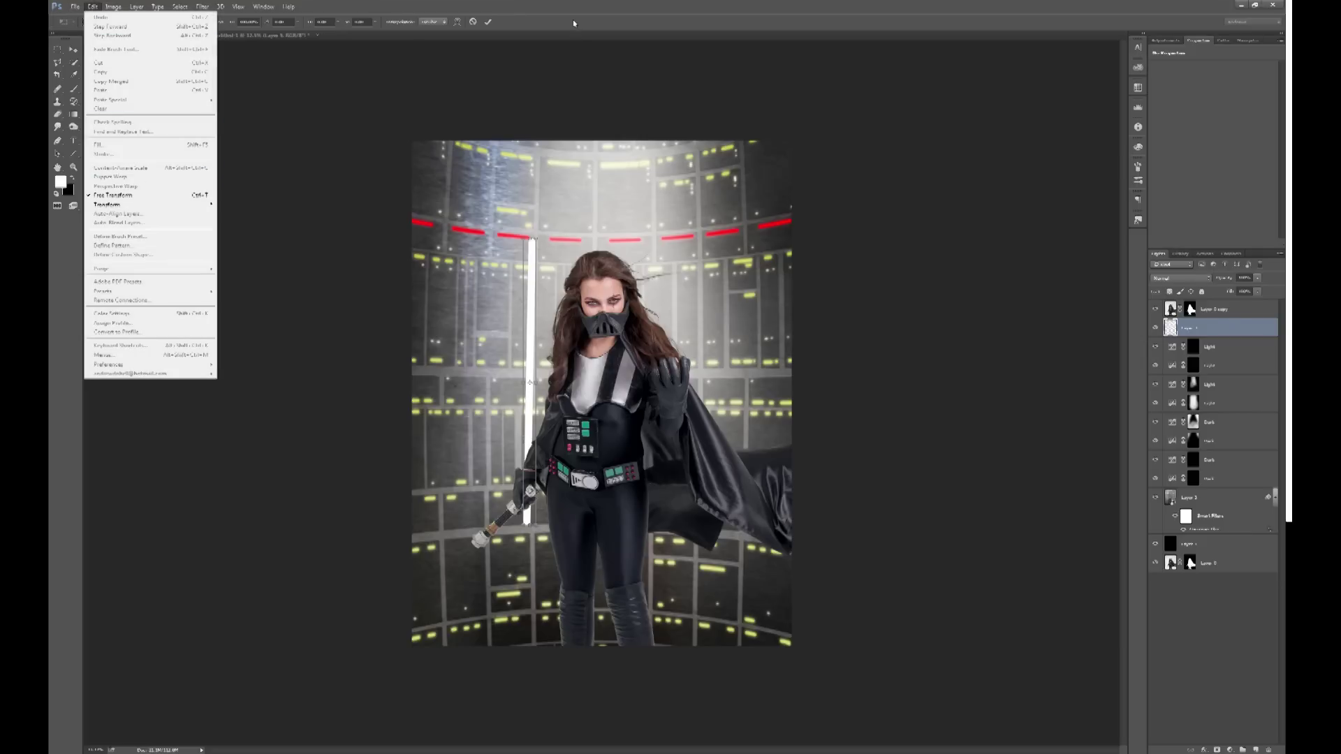
click(606, 206)
drag(522, 210, 637, 287)
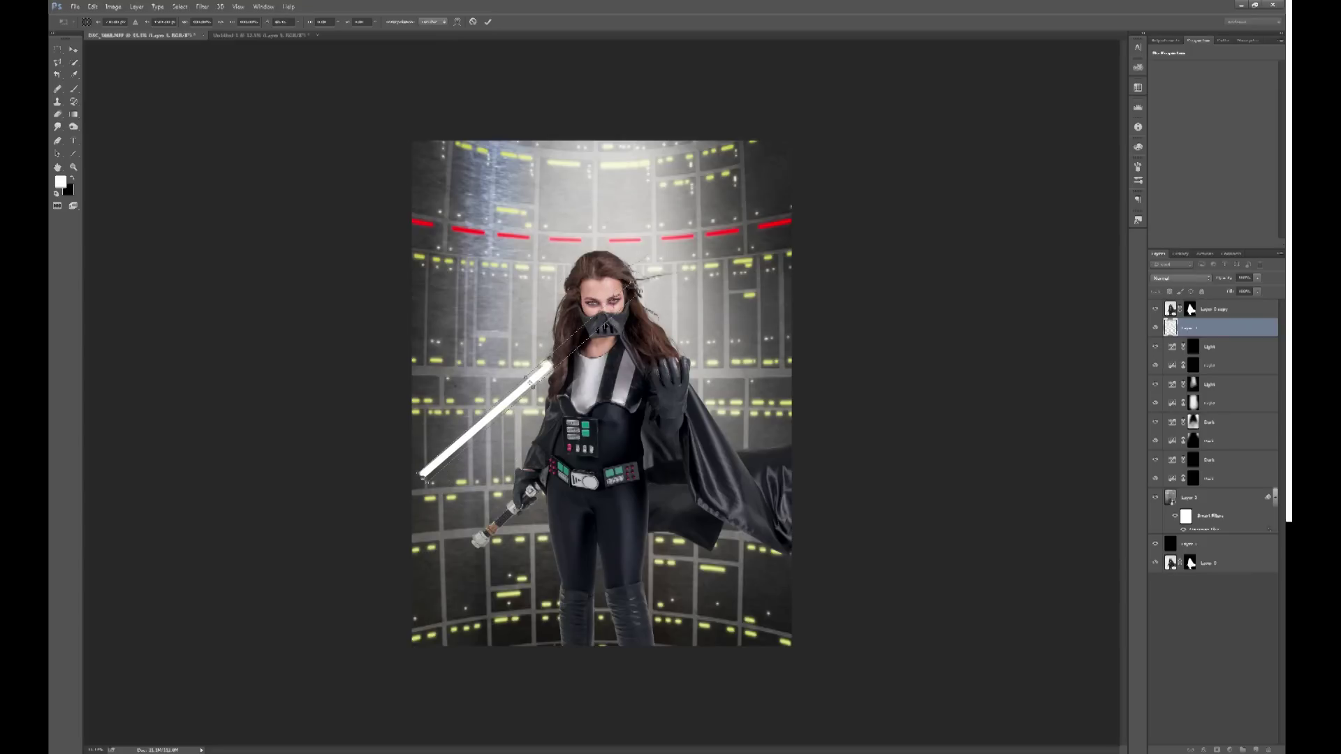
drag(559, 357, 508, 509)
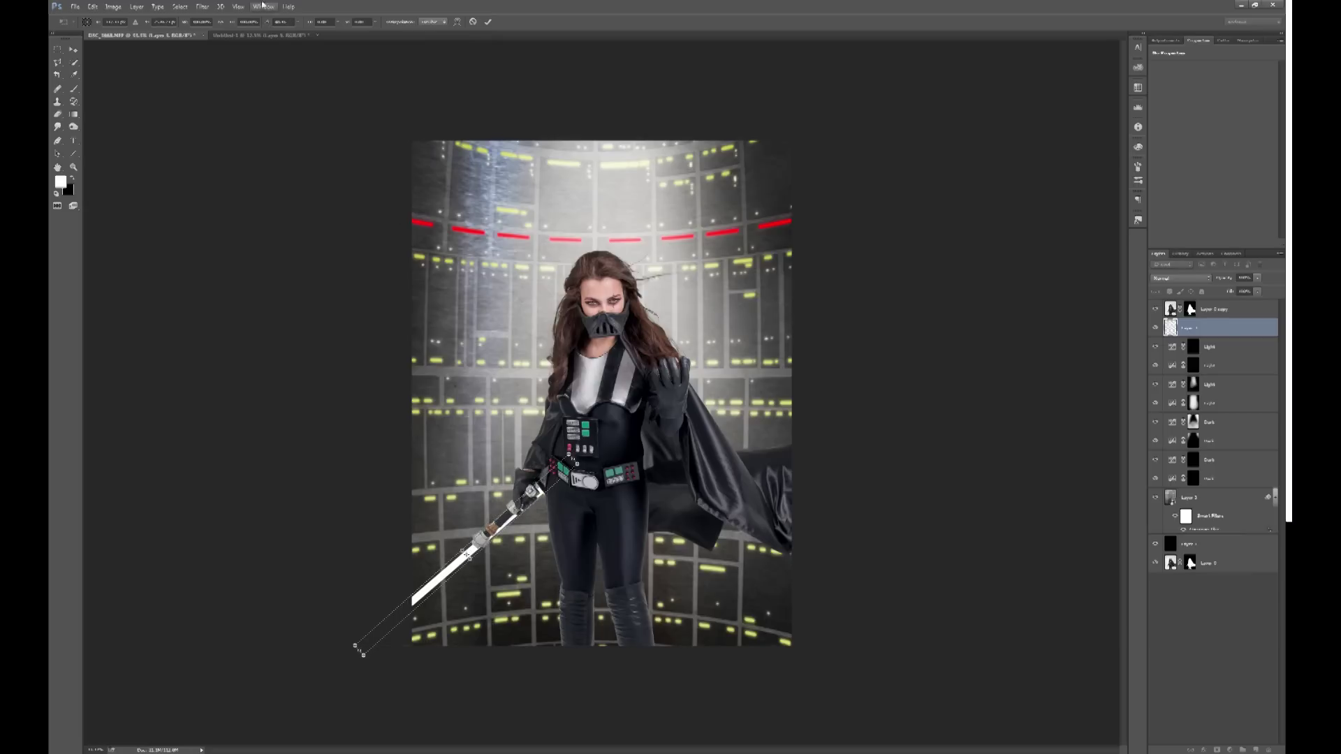
Turn off snapping and fine-tune the blade's rotation and position so it lines up with the hilt
click(238, 7)
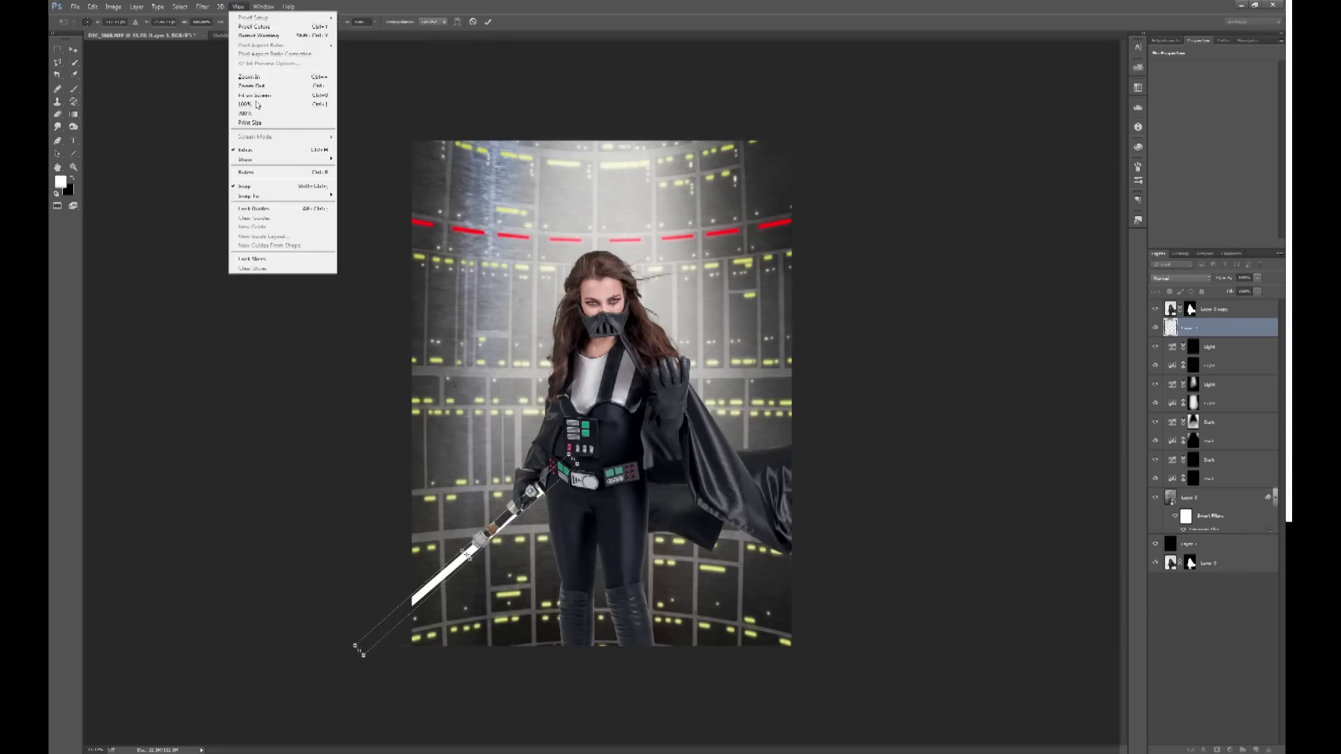
click(279, 185)
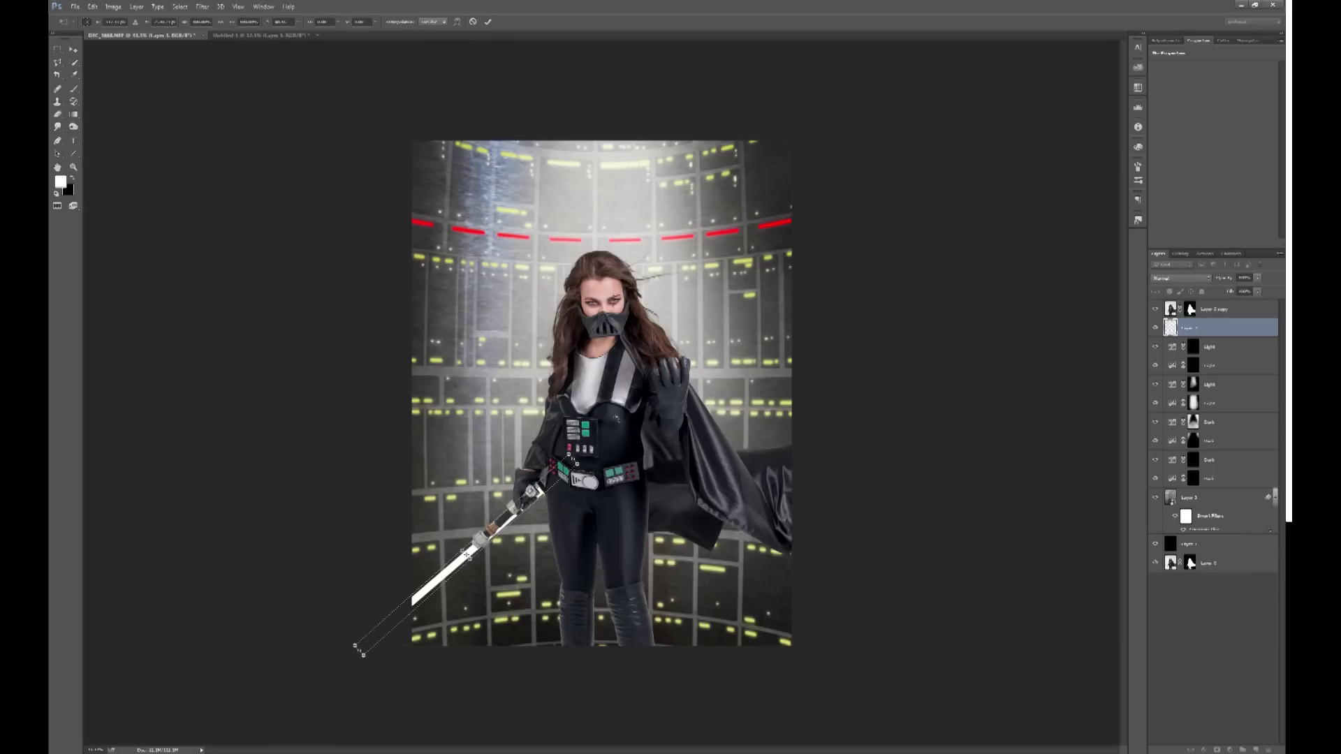
drag(606, 447, 602, 443)
drag(508, 517, 517, 507)
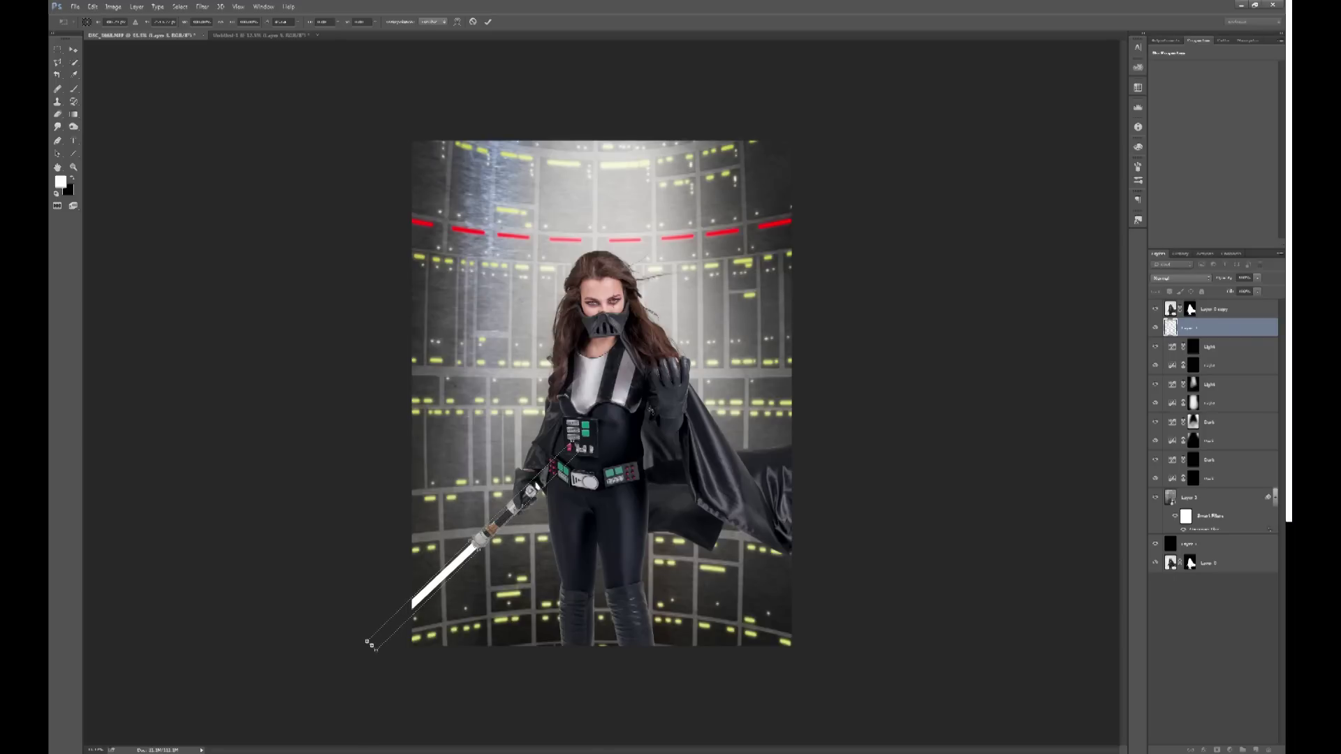
mouse_move(655, 397)
mouse_down()
mouse_move(666, 418)
mouse_move(659, 405)
mouse_up()
drag(667, 391, 660, 407)
drag(660, 407, 655, 398)
key(Return)
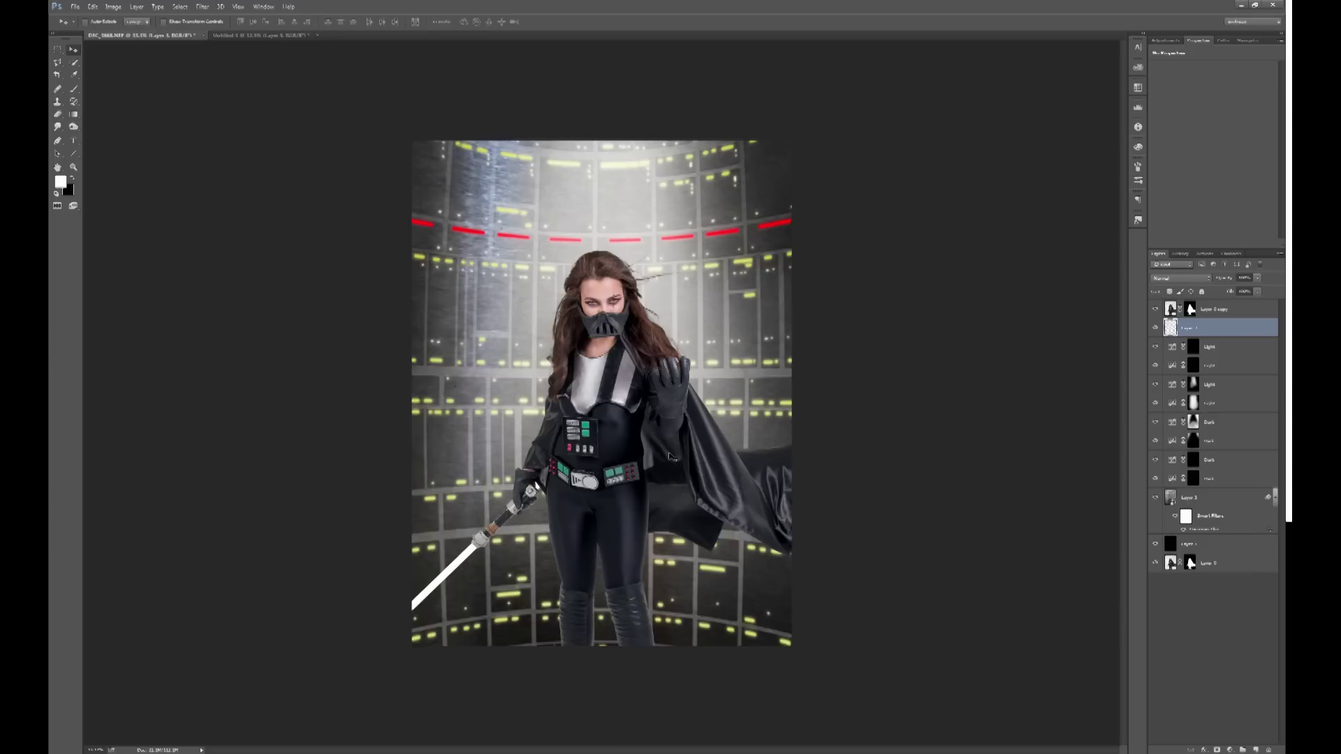
key(ctrl+t)
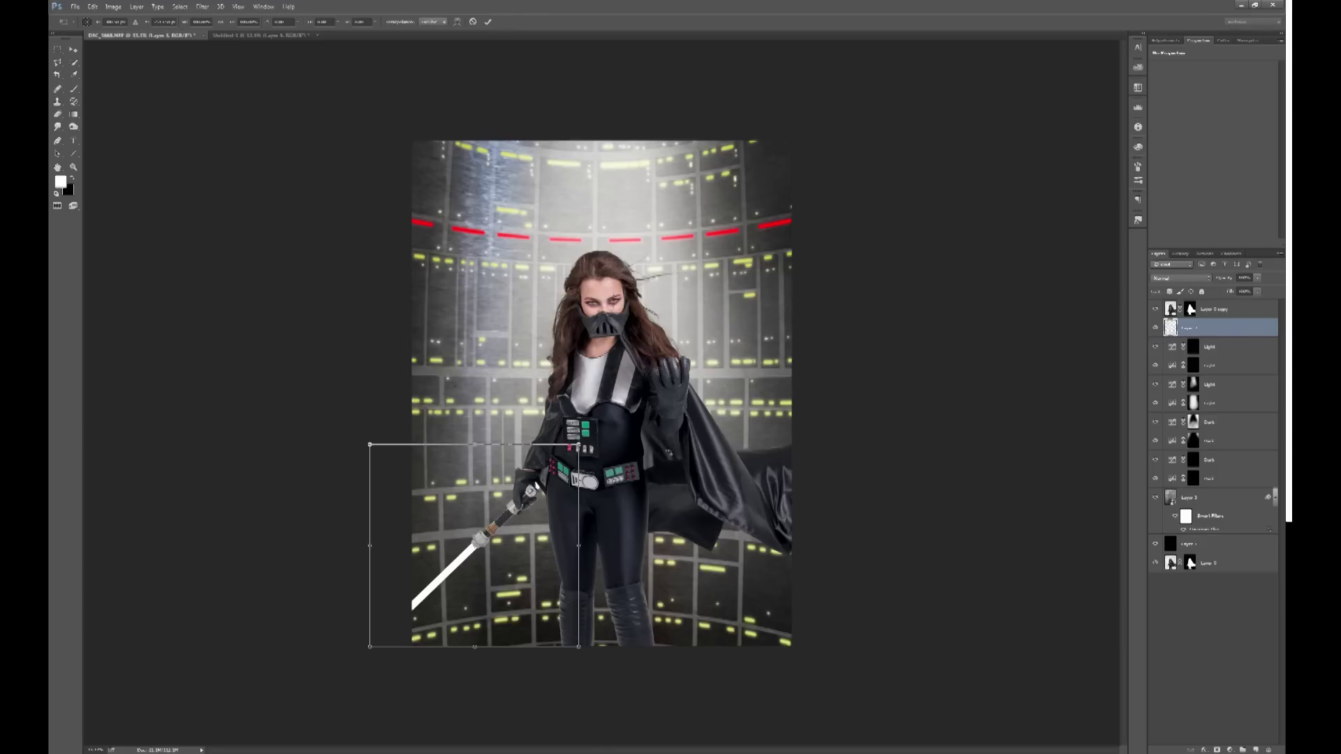
drag(649, 391, 638, 405)
key(Return)
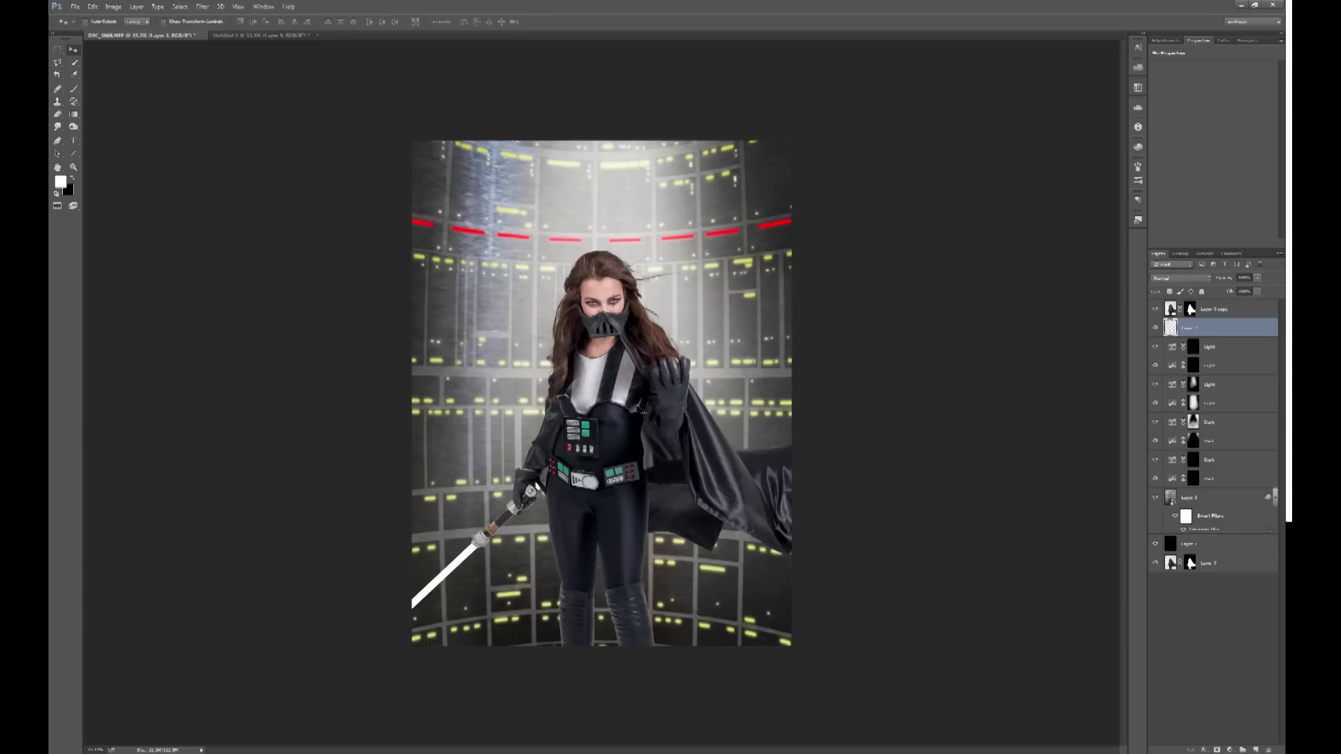
key(ctrl+t)
key(Escape)
key(ctrl+t)
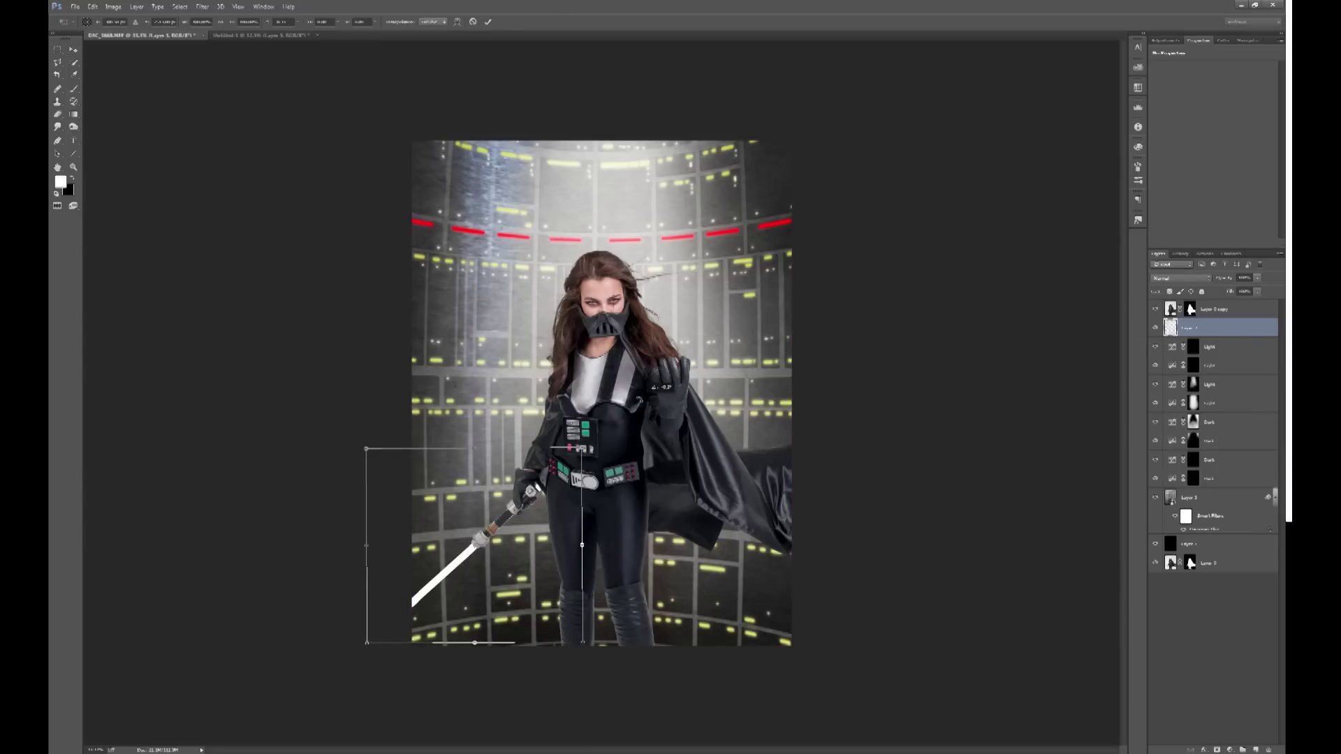
key(Escape)
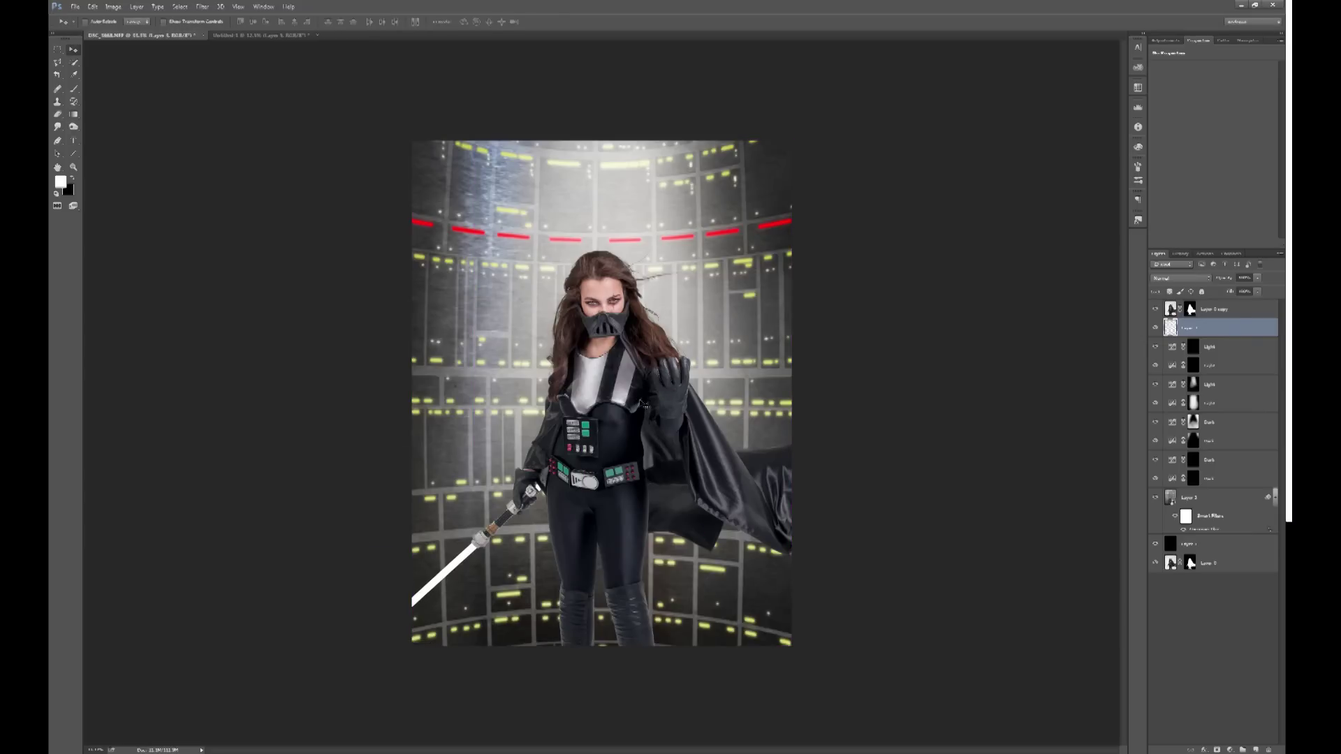
key(ctrl+t)
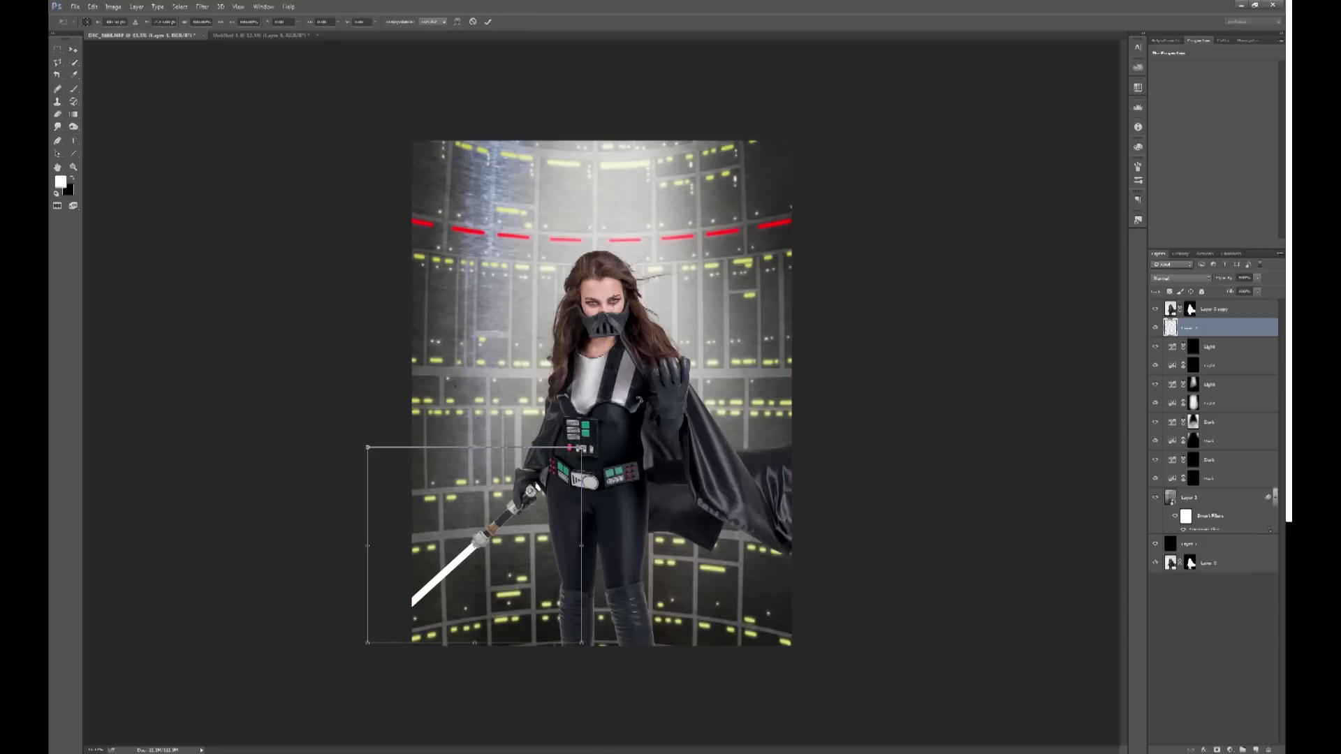
key(Escape)
key(ctrl+t)
key(Escape)
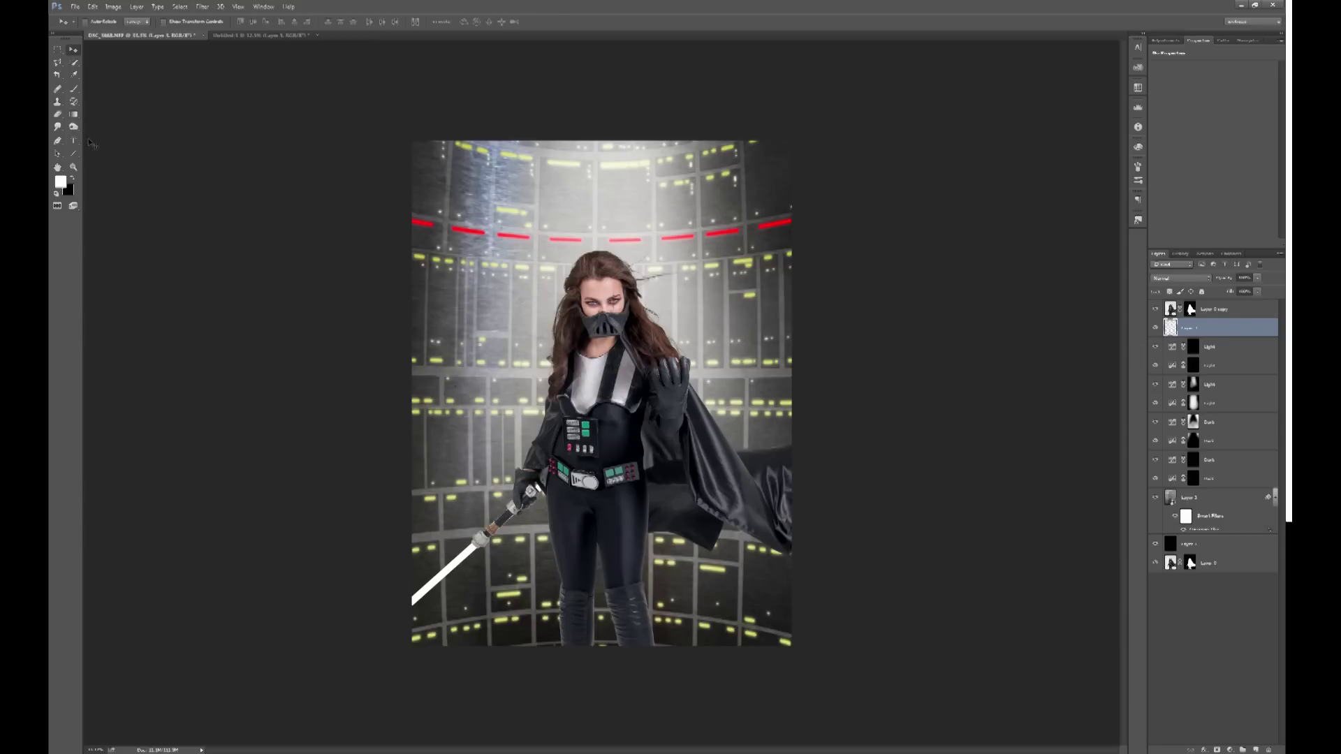
Erase the part of the blade that runs behind the hilt and hand, using a hard round eraser
click(58, 115)
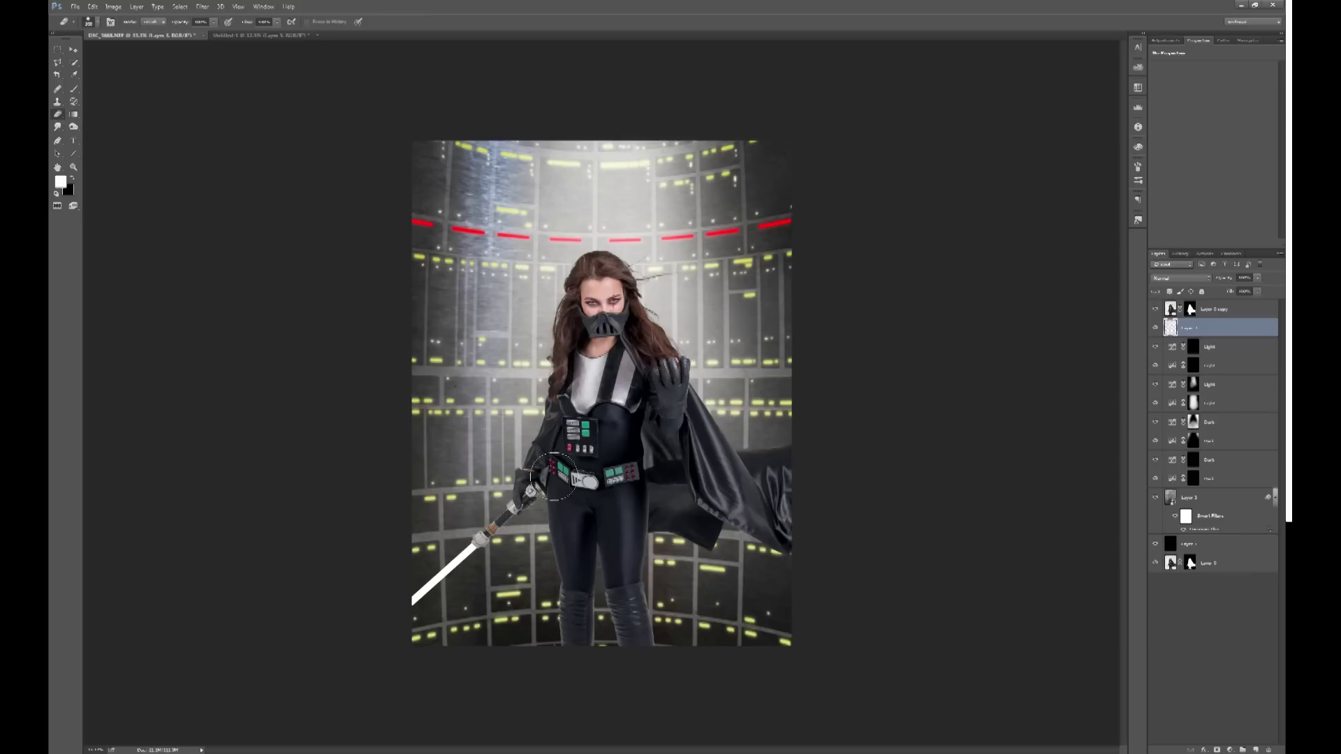
right_click(100, 80)
click(106, 139)
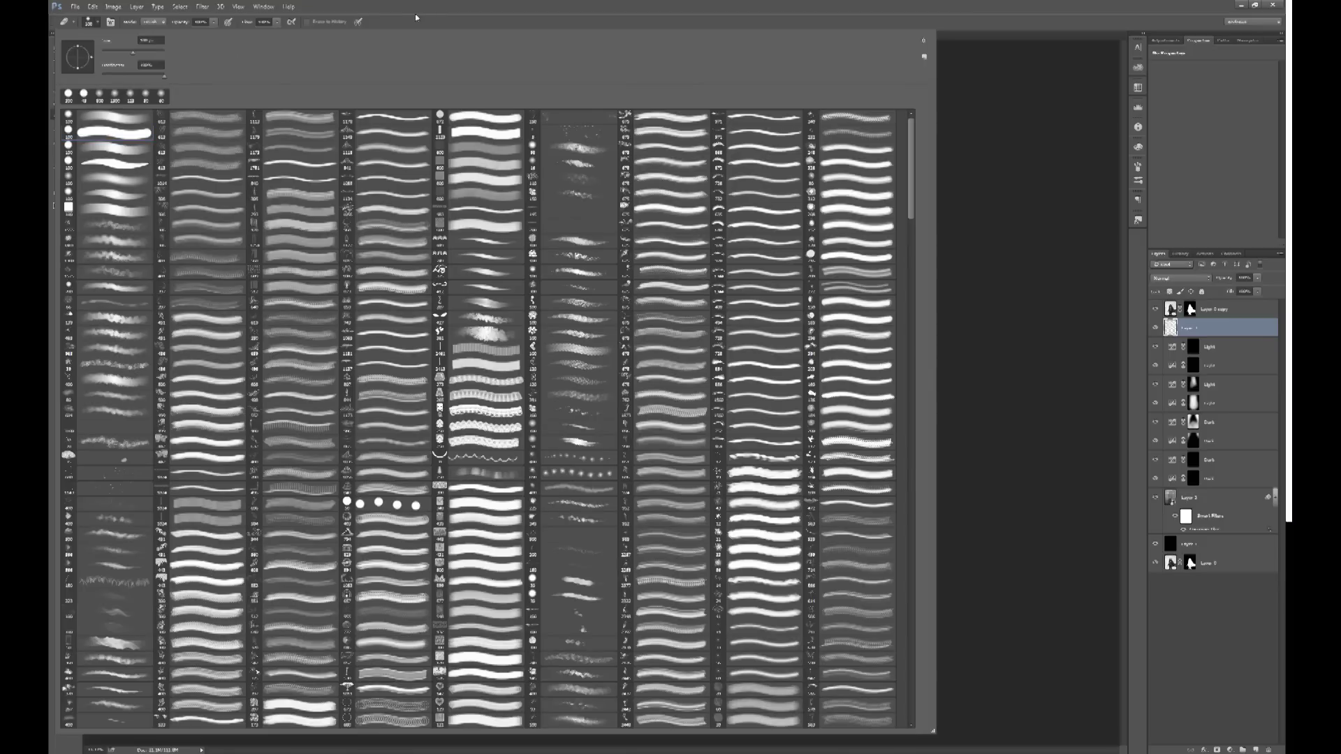
key(Return)
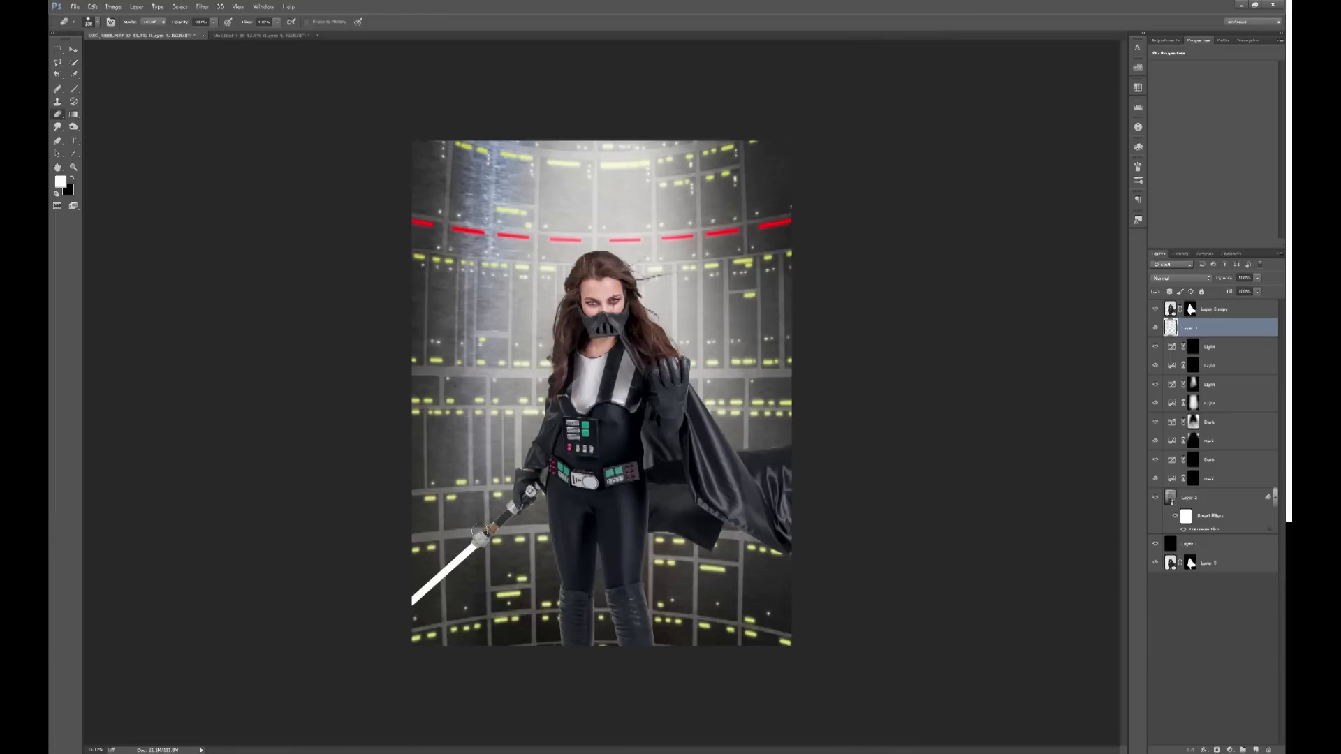
drag(492, 530, 493, 536)
Compare the image with the top figure layer hidden and shown to check where the blade meets the hilt
click(1155, 310)
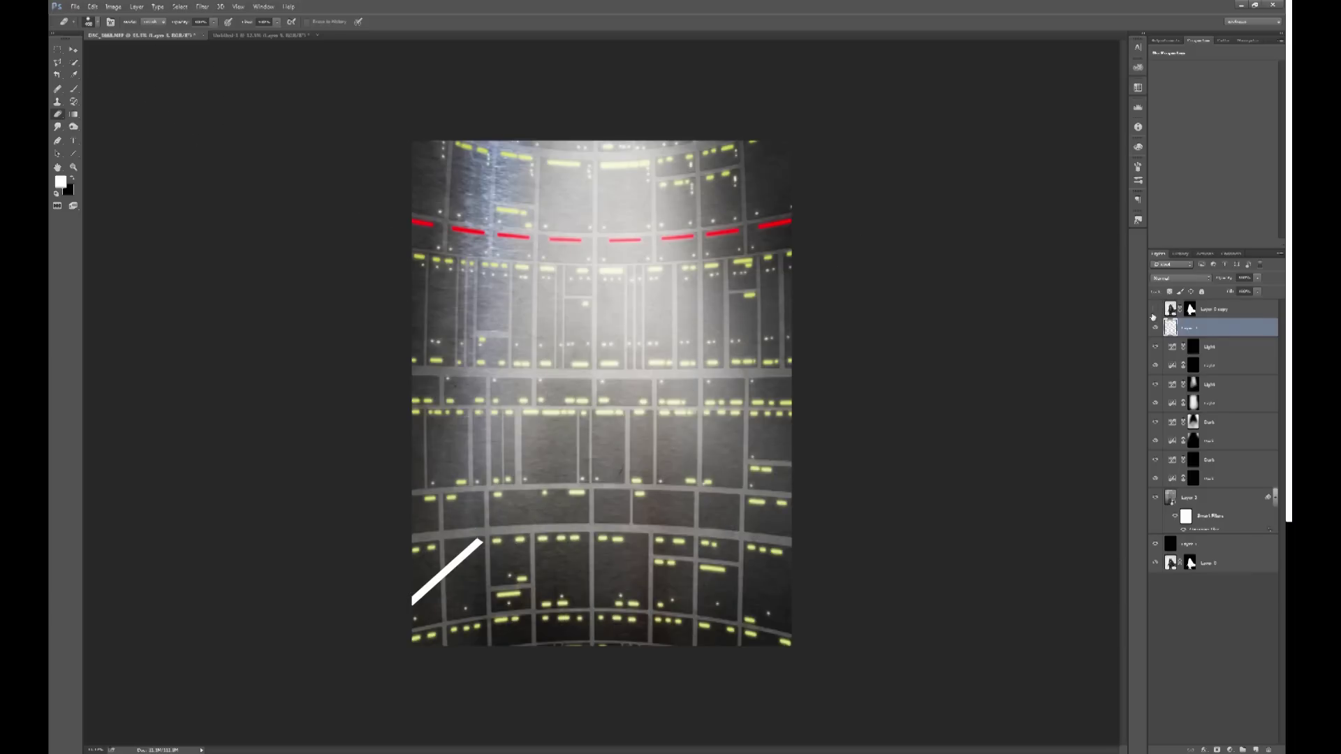
click(1156, 311)
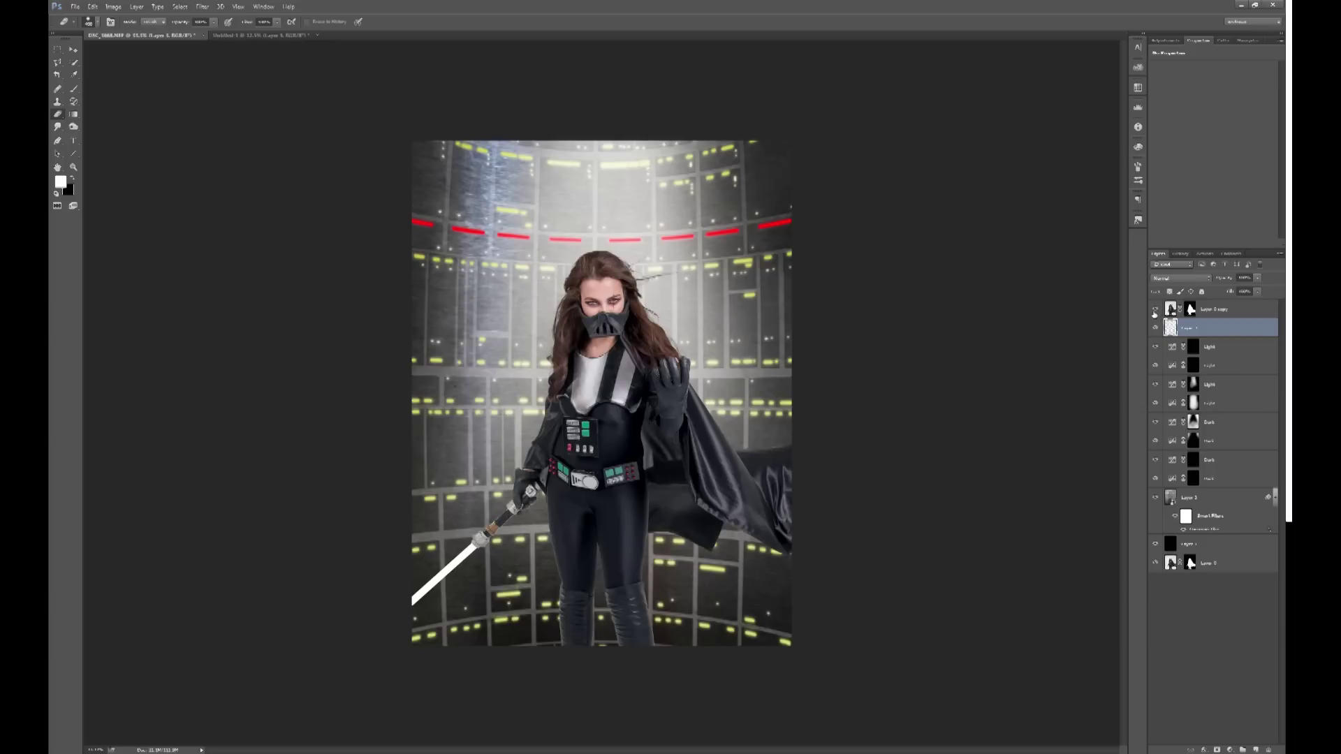
click(1156, 310)
click(1156, 311)
click(1156, 311)
click(1156, 311)
click(1156, 311)
click(1156, 311)
Add an Outer Glow layer style to the blade layer, keeping the dialog clear of the blade
click(74, 49)
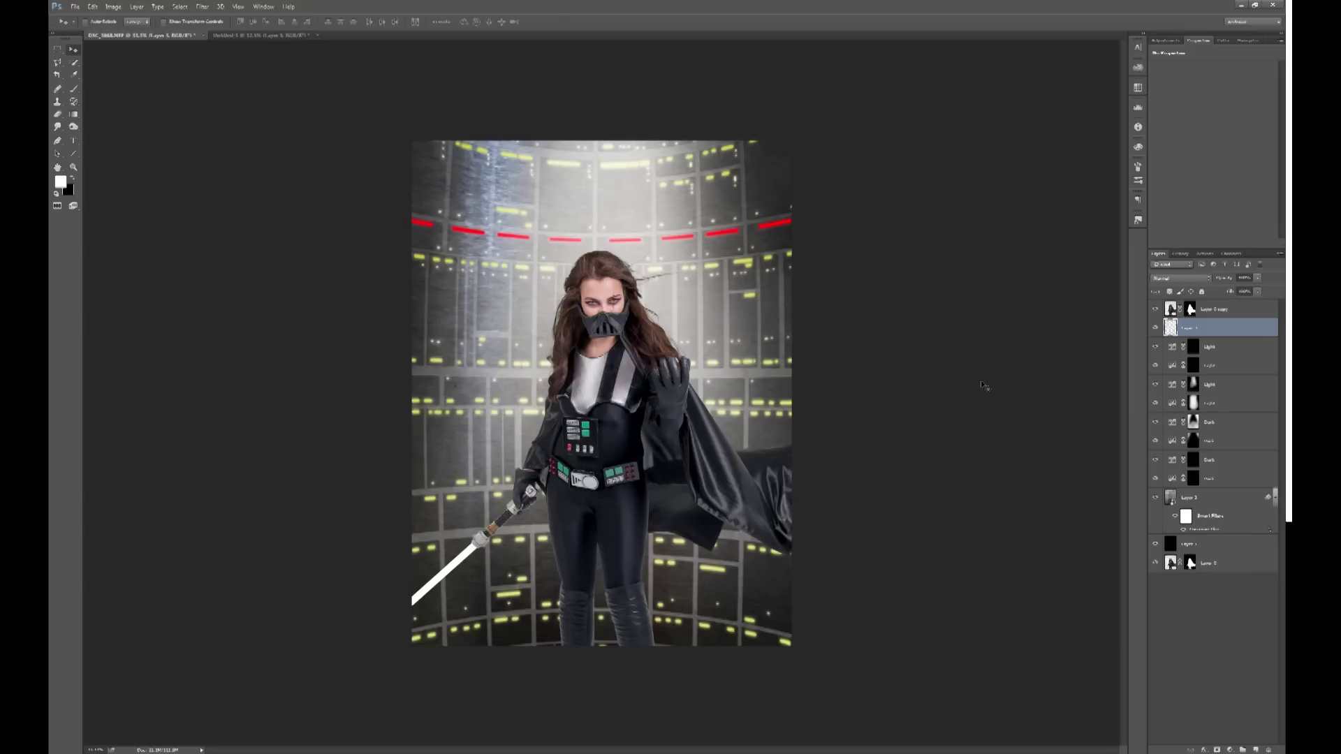
click(1204, 750)
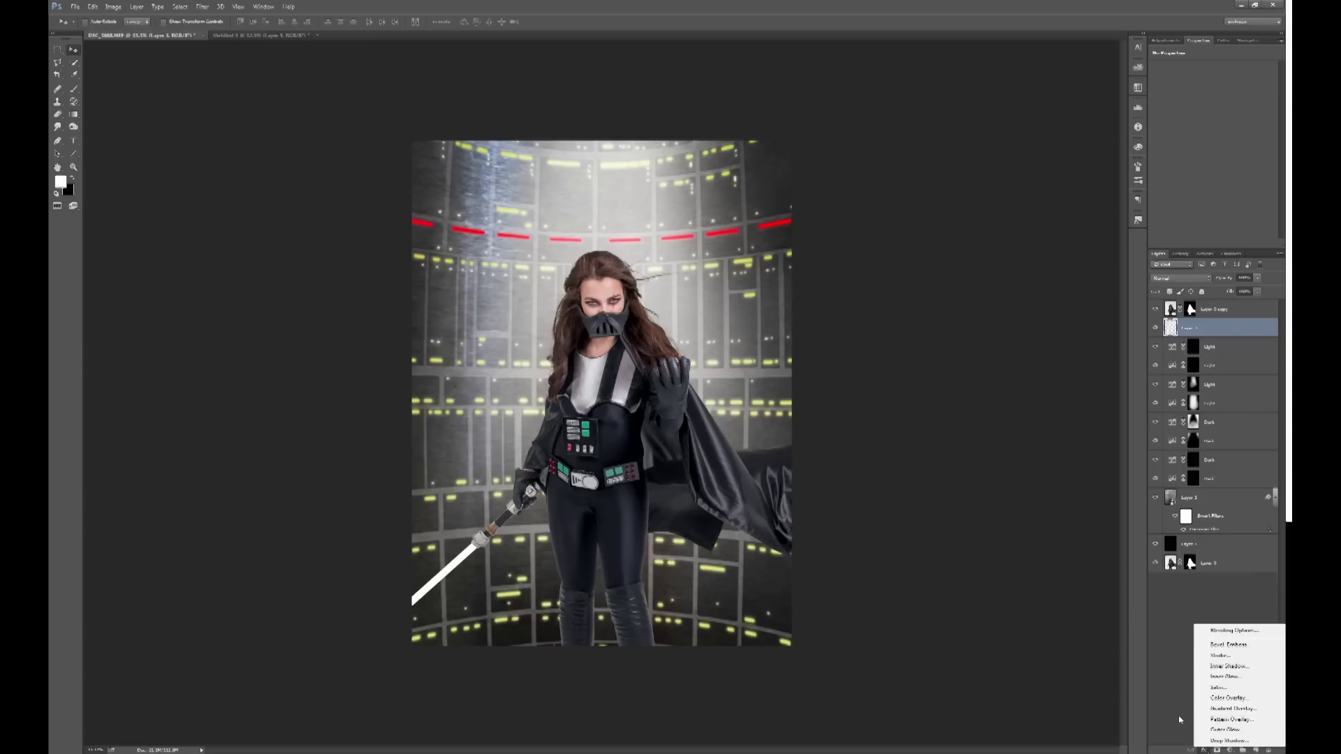
click(1227, 731)
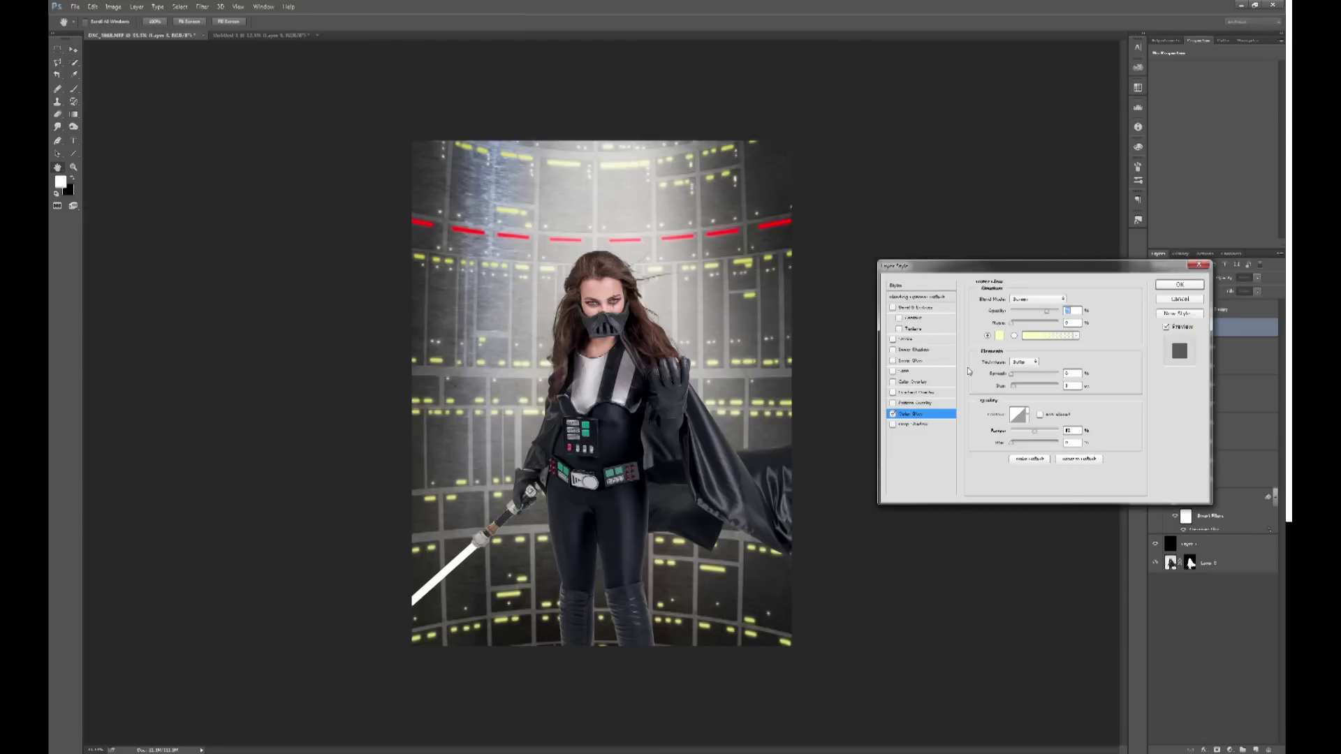
drag(982, 276, 805, 236)
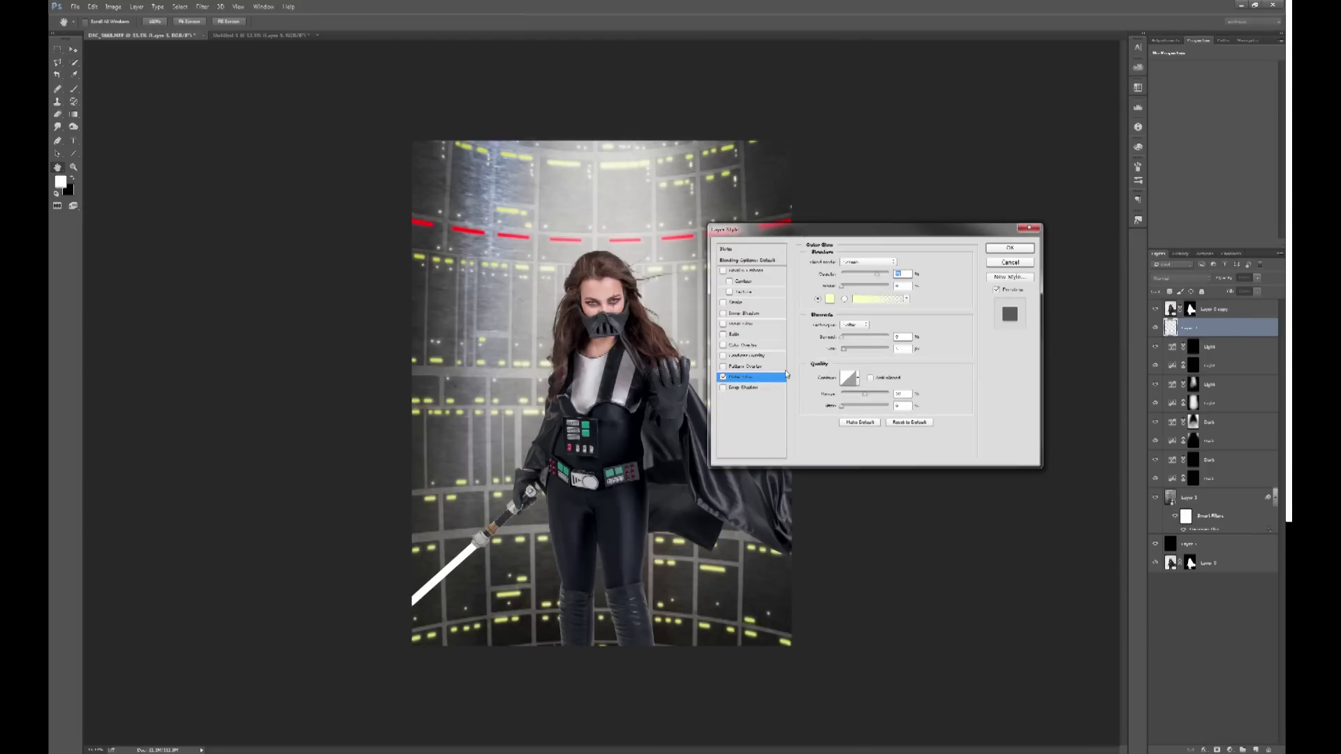
Change the outer glow colour to a slightly darkened, saturated red
click(830, 299)
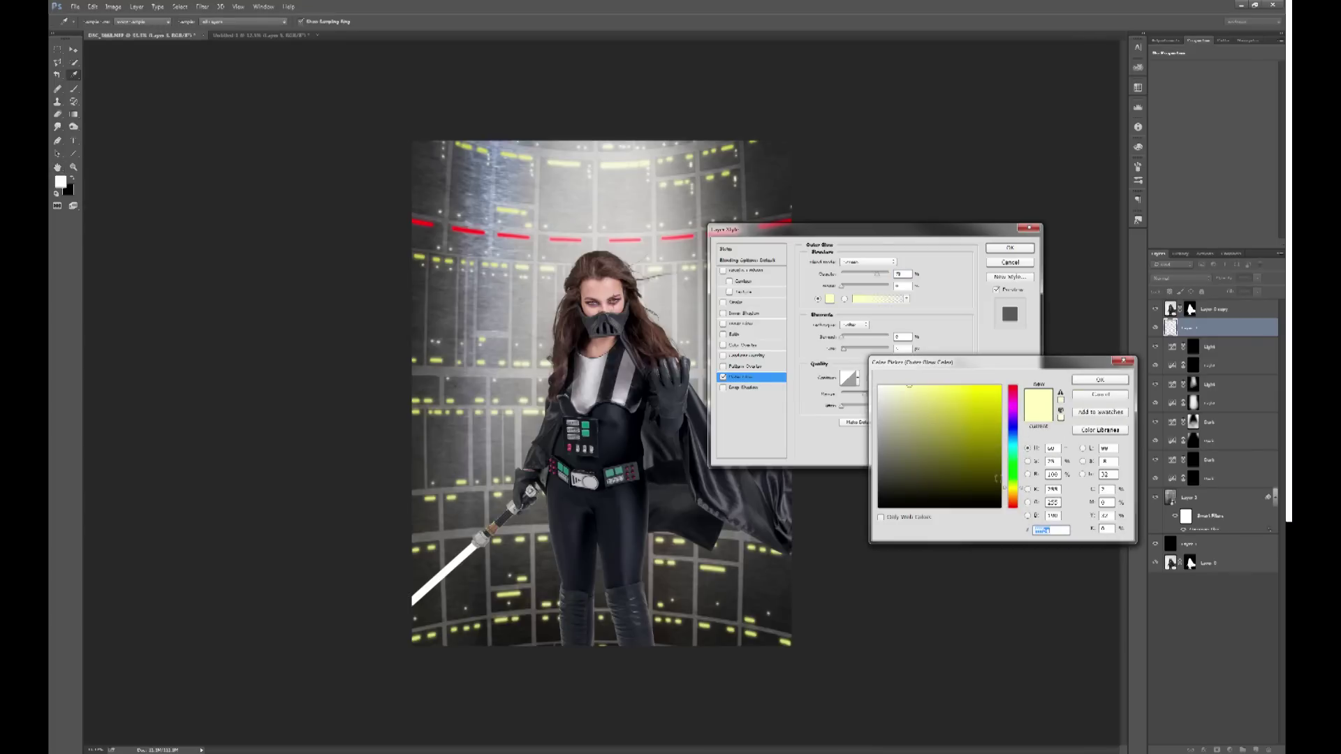
drag(1012, 493, 1007, 508)
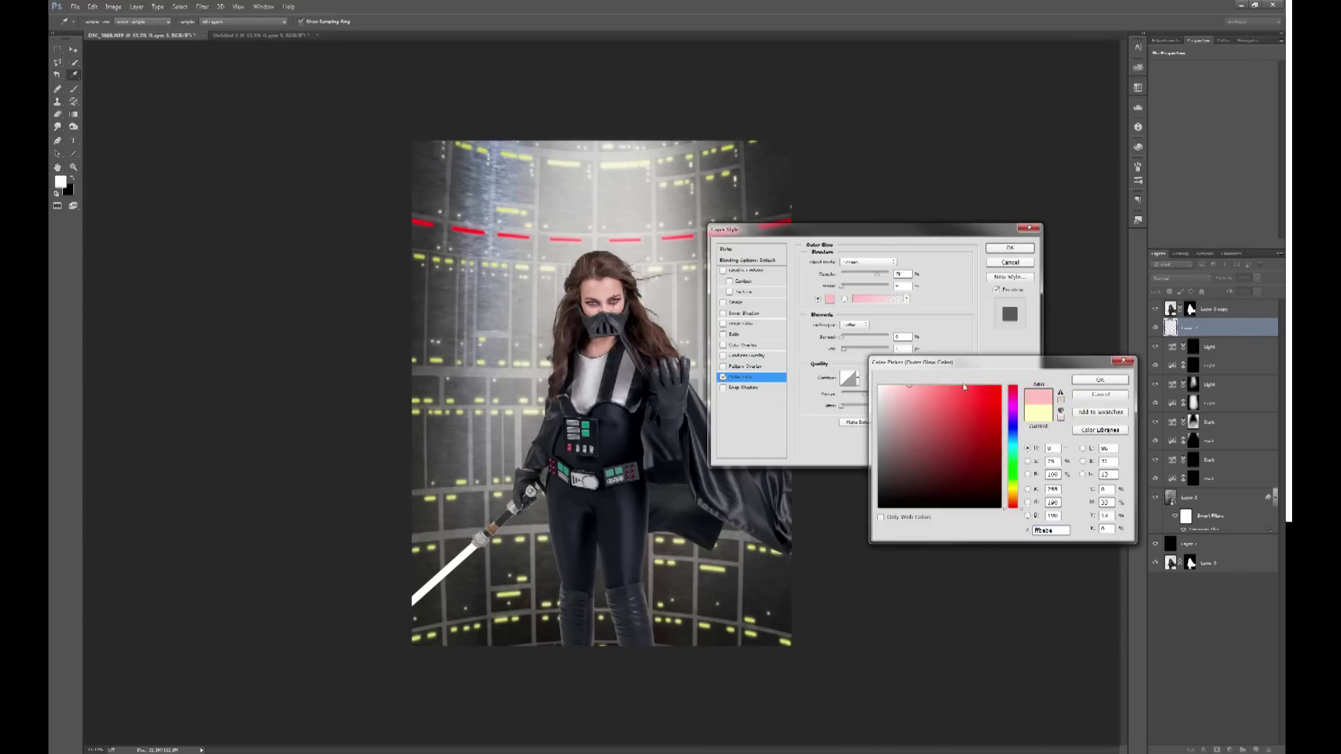
drag(977, 404, 1006, 386)
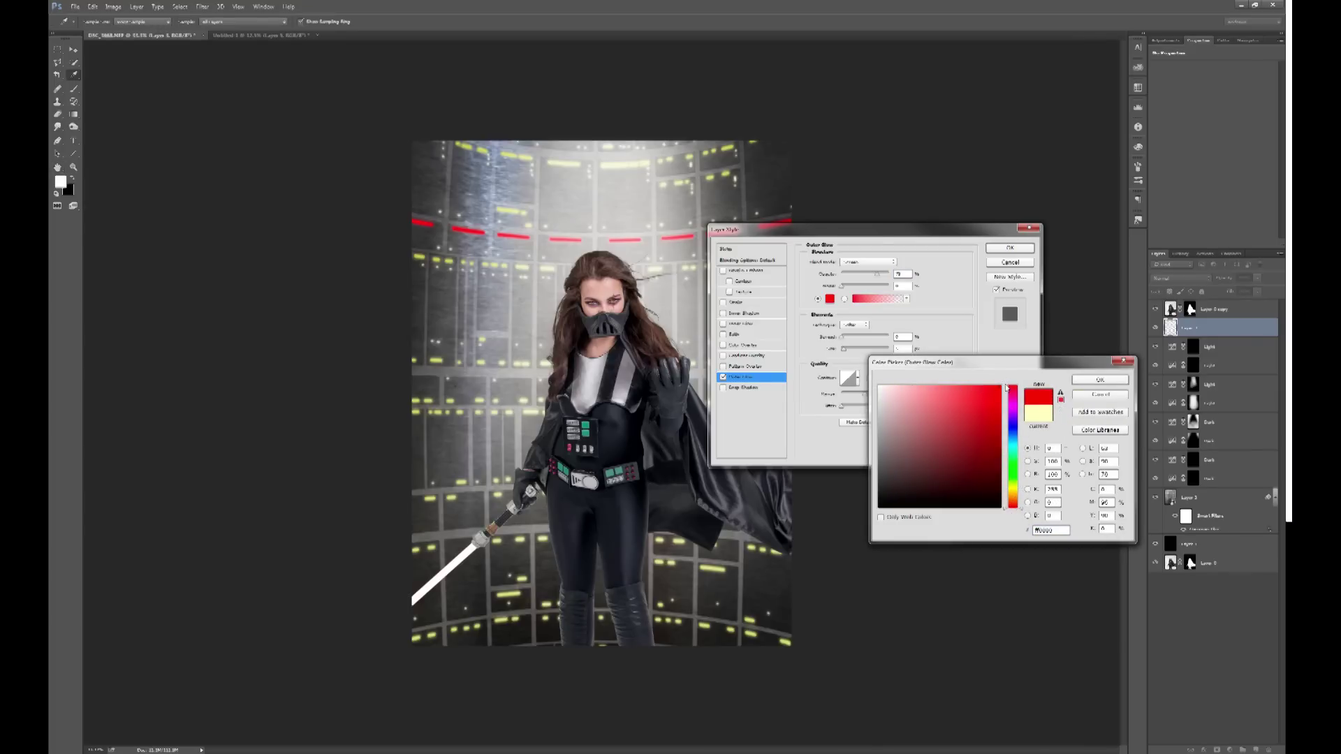
click(994, 415)
drag(994, 415, 993, 421)
click(1087, 382)
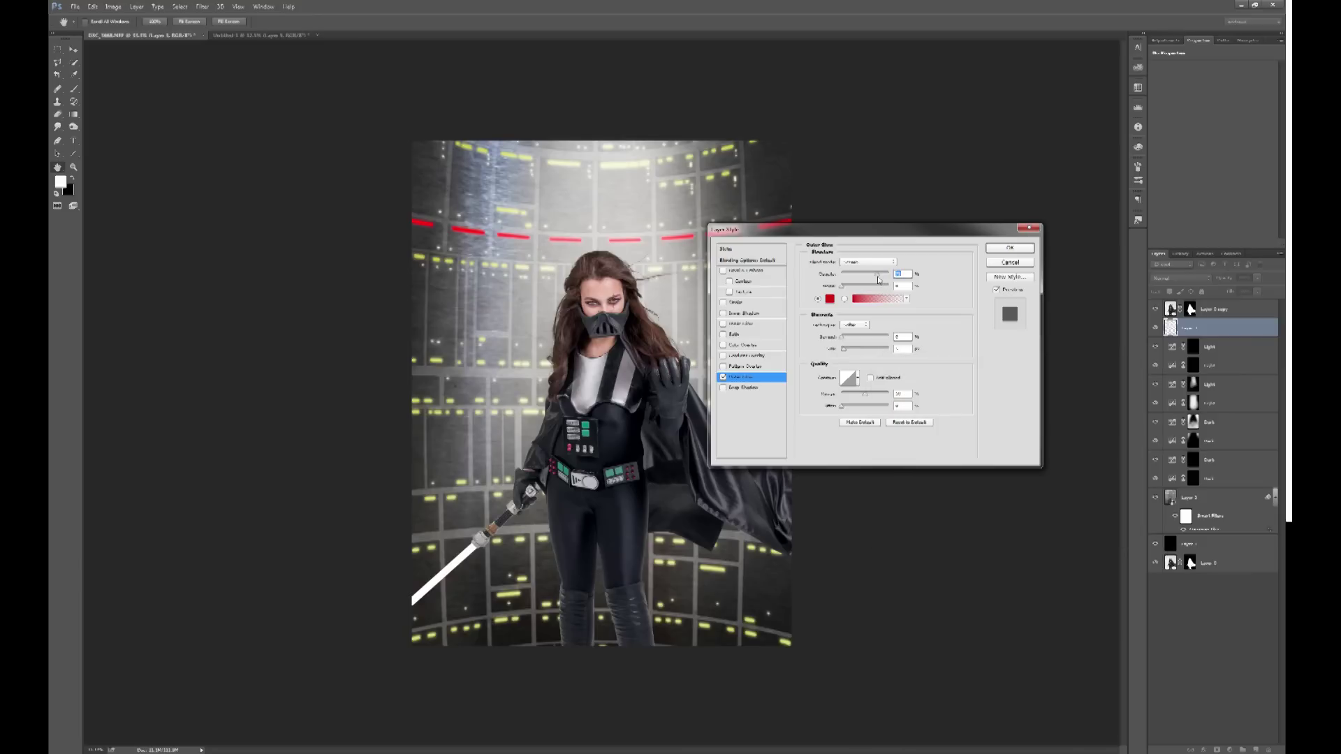
Set the outer glow's opacity to 100% and enlarge its size into a wide halo around the blade
drag(879, 278, 894, 274)
drag(843, 348, 868, 358)
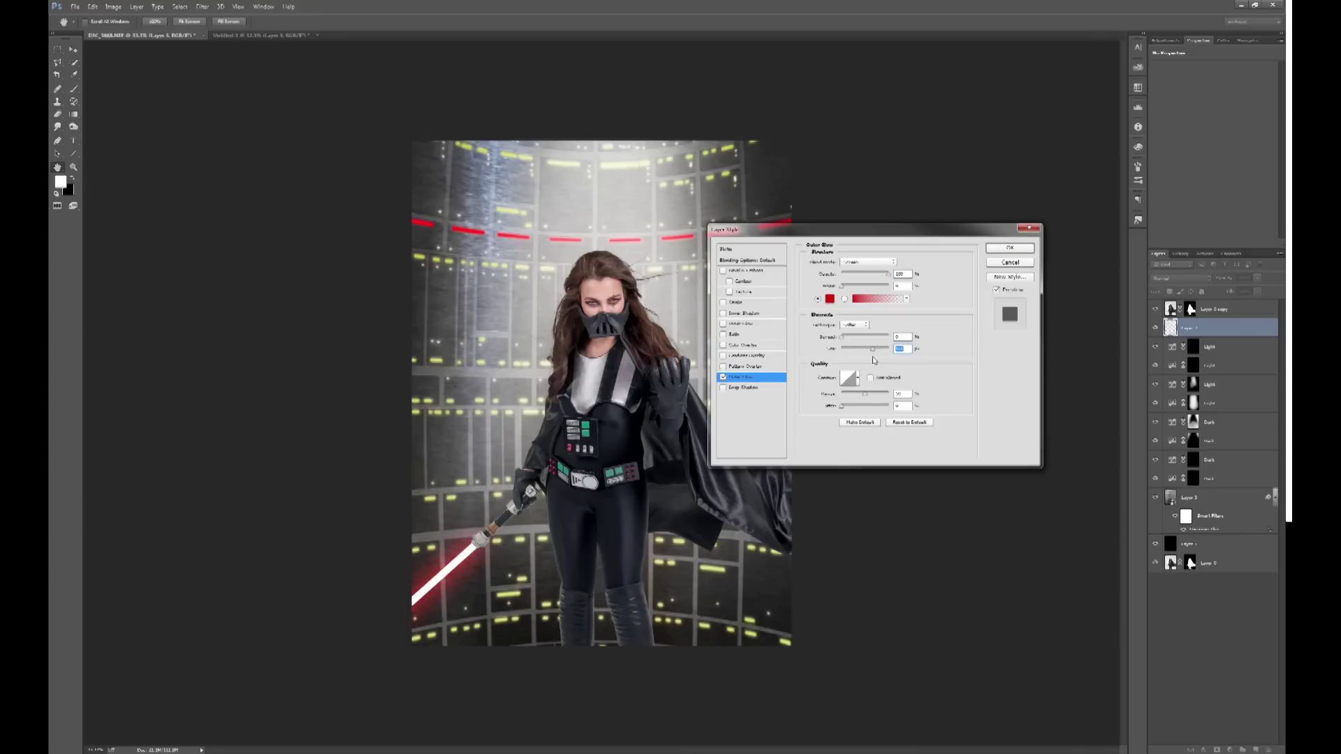
drag(874, 360, 872, 361)
drag(873, 353, 864, 354)
Turn off the outer glow temporarily and add a Drop Shadow effect in a slightly darkened, saturated red
click(724, 376)
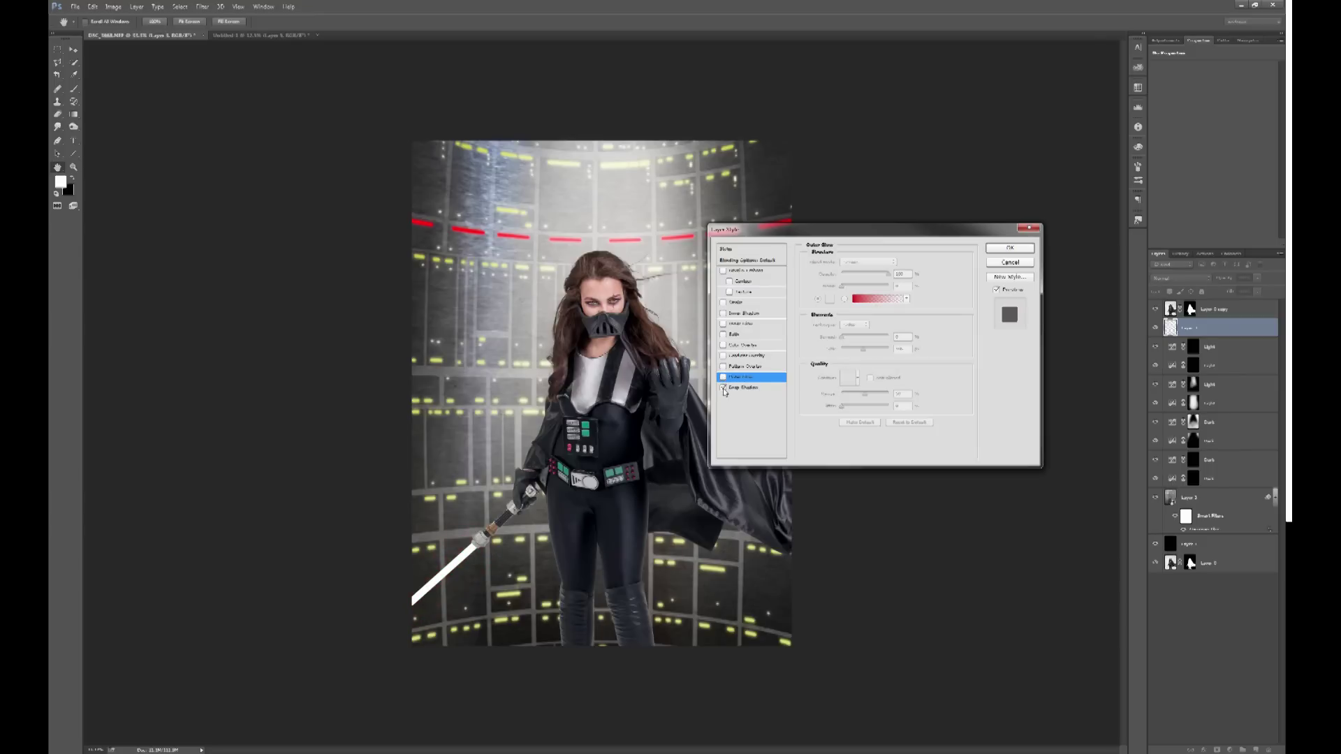
click(746, 390)
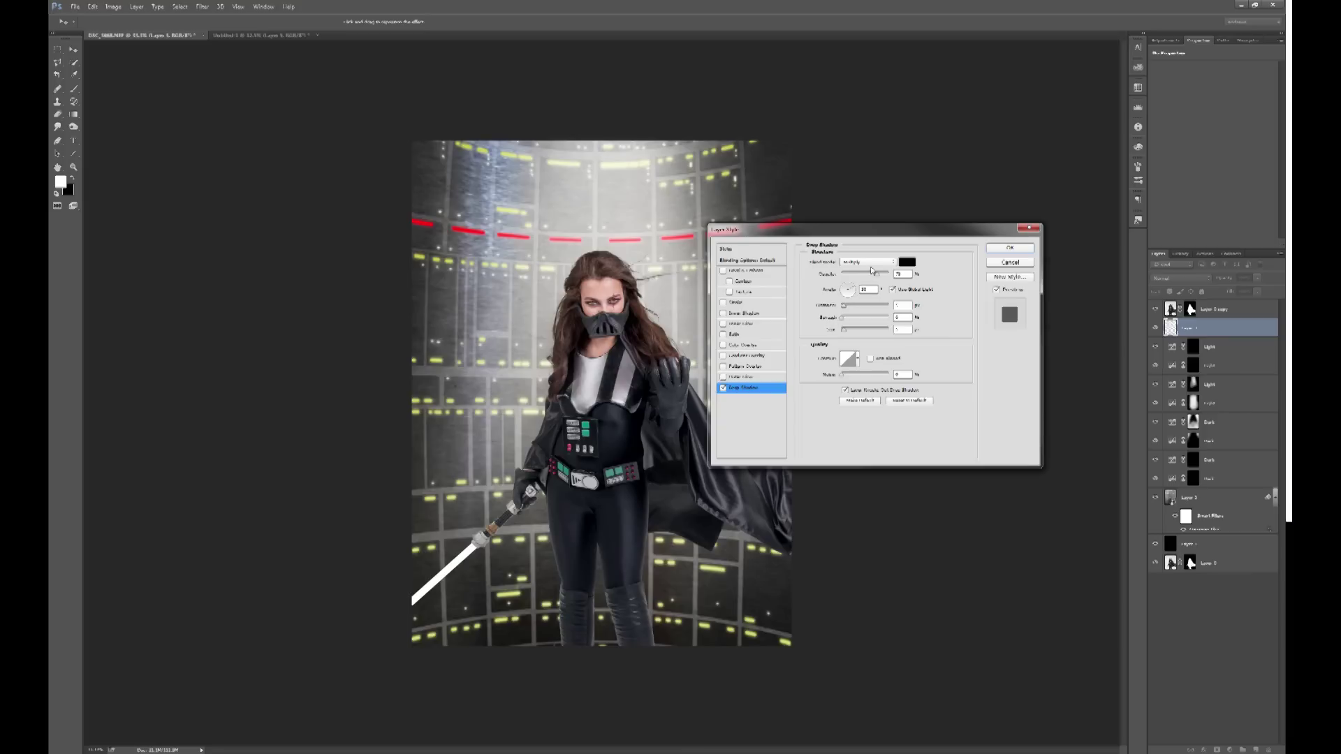
click(905, 264)
drag(954, 428, 994, 419)
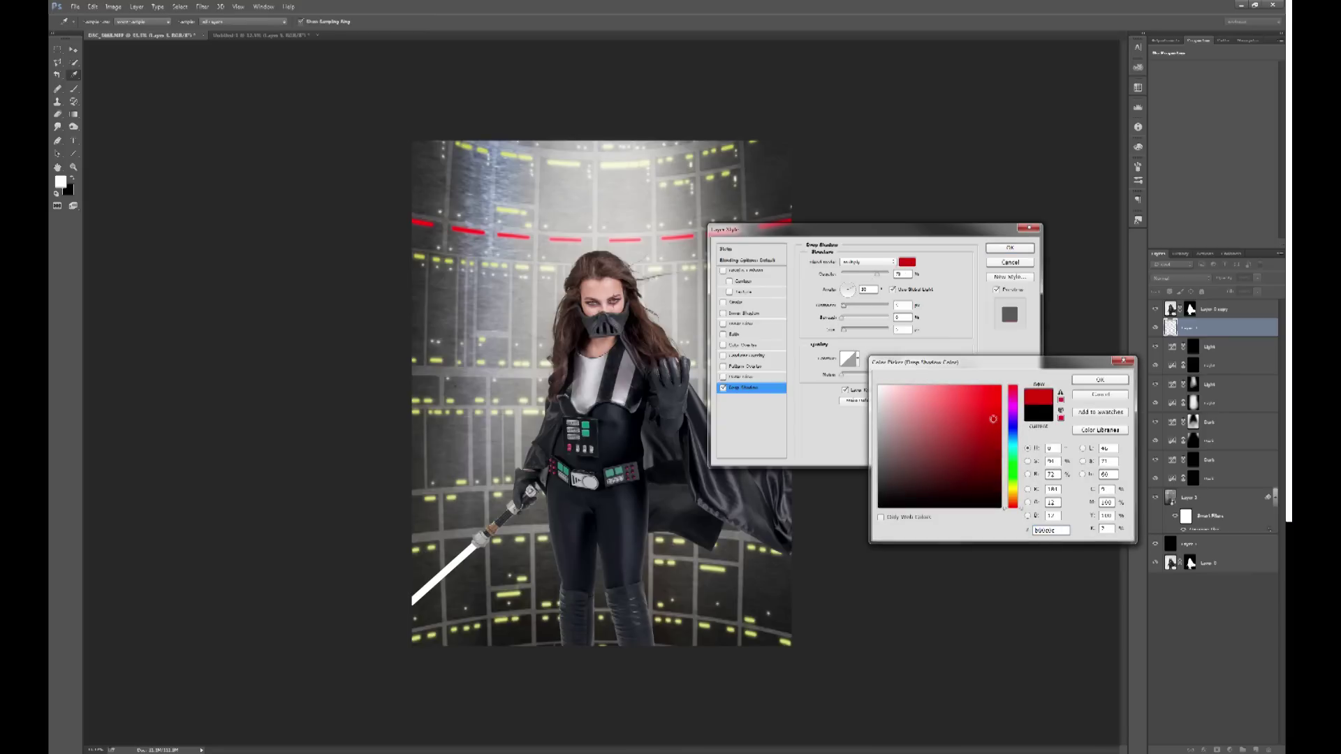
click(1089, 385)
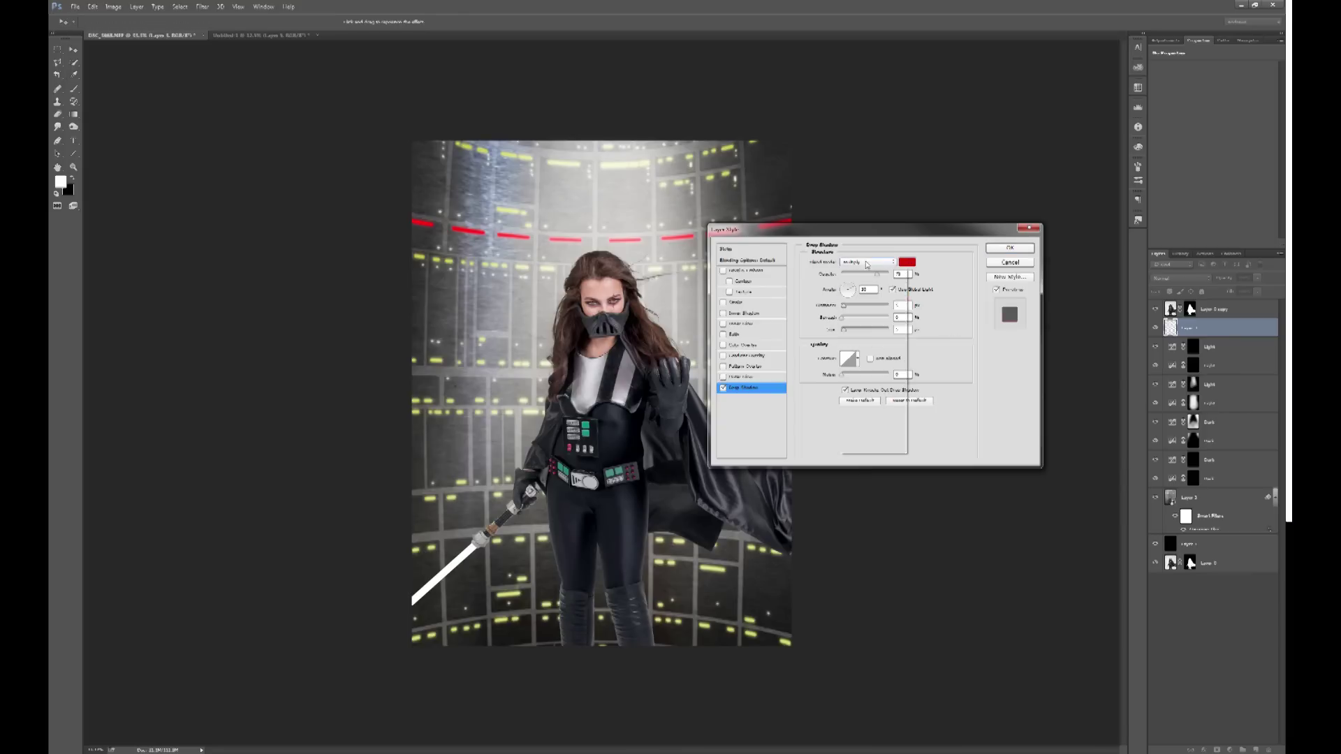
Turn the outer glow back on and set the drop shadow's blend mode to Screen
click(750, 378)
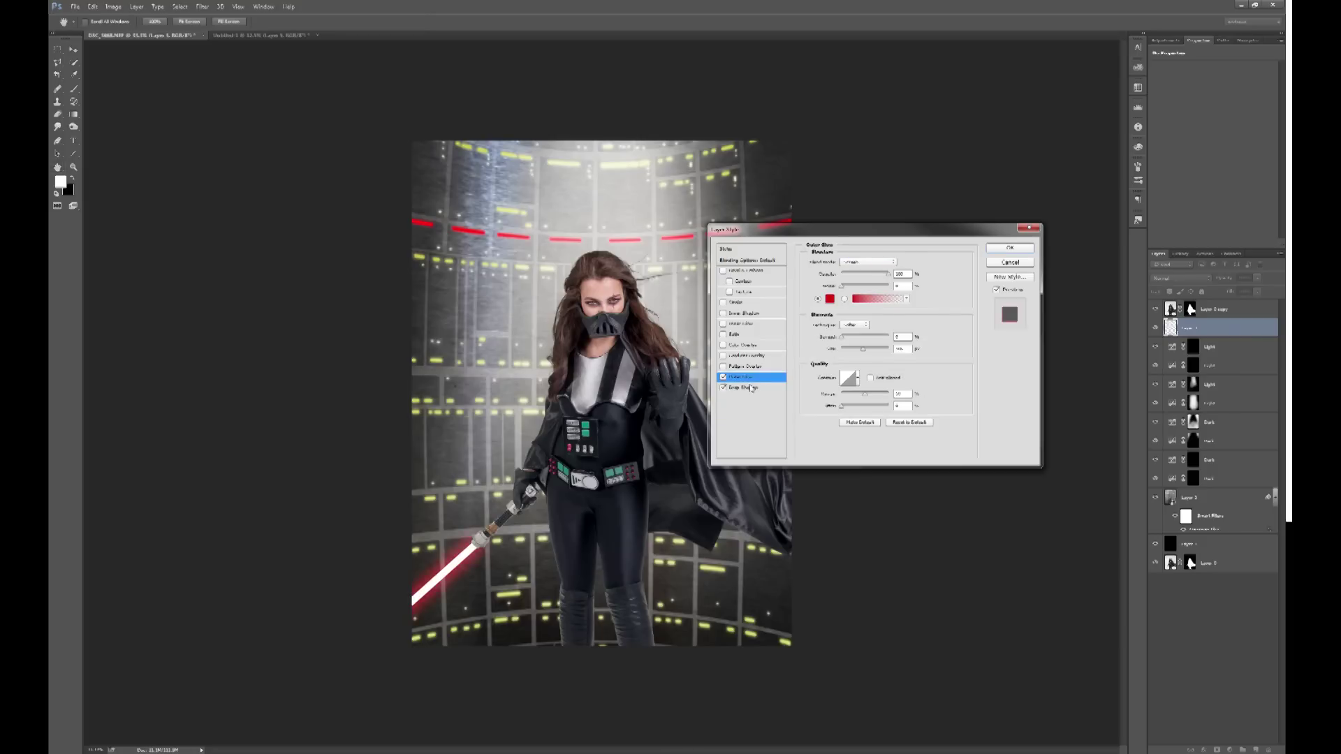
click(749, 387)
click(737, 377)
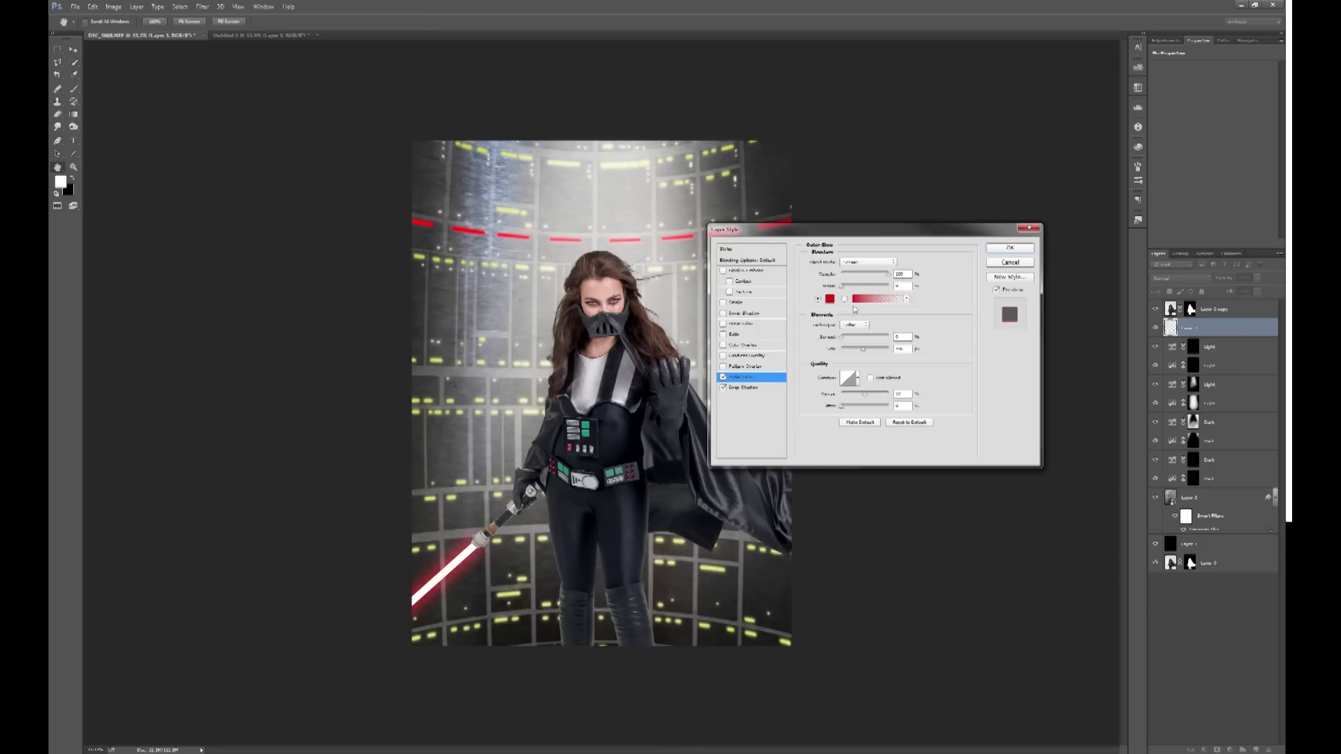
click(758, 389)
click(740, 378)
click(763, 388)
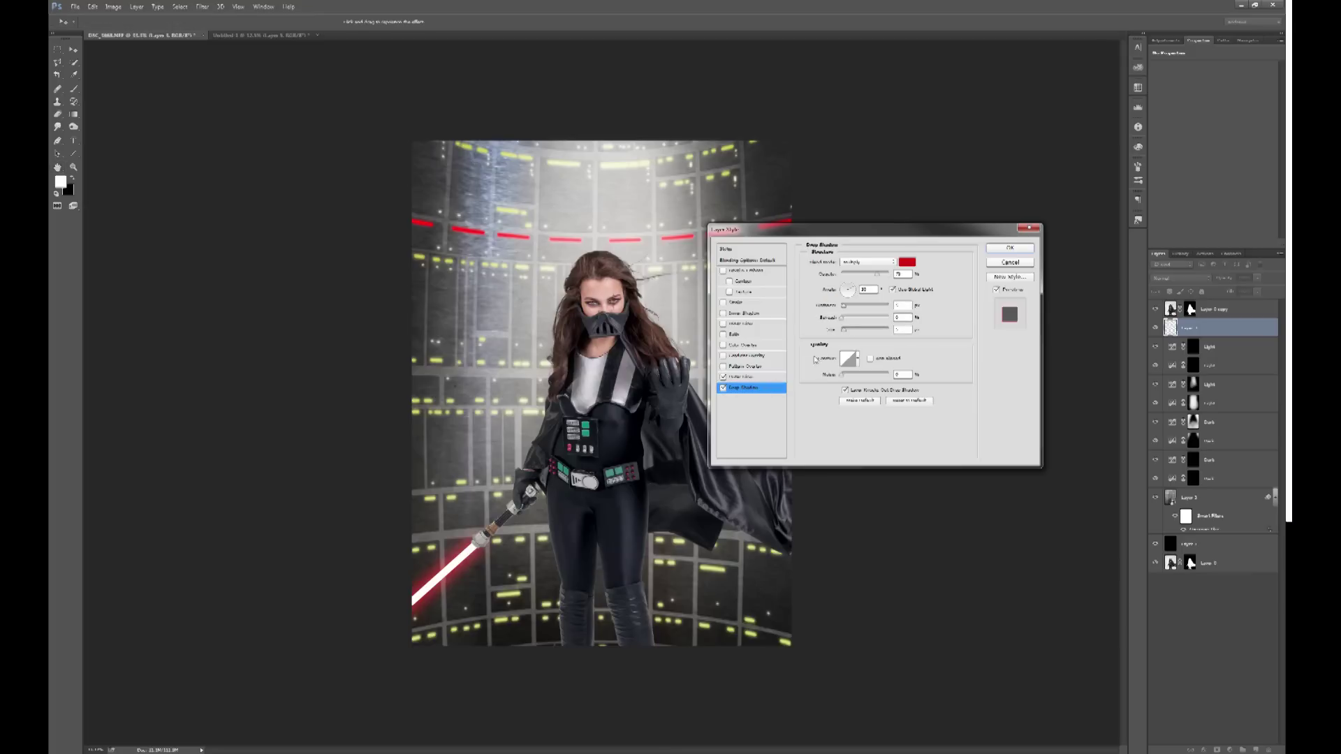
click(871, 262)
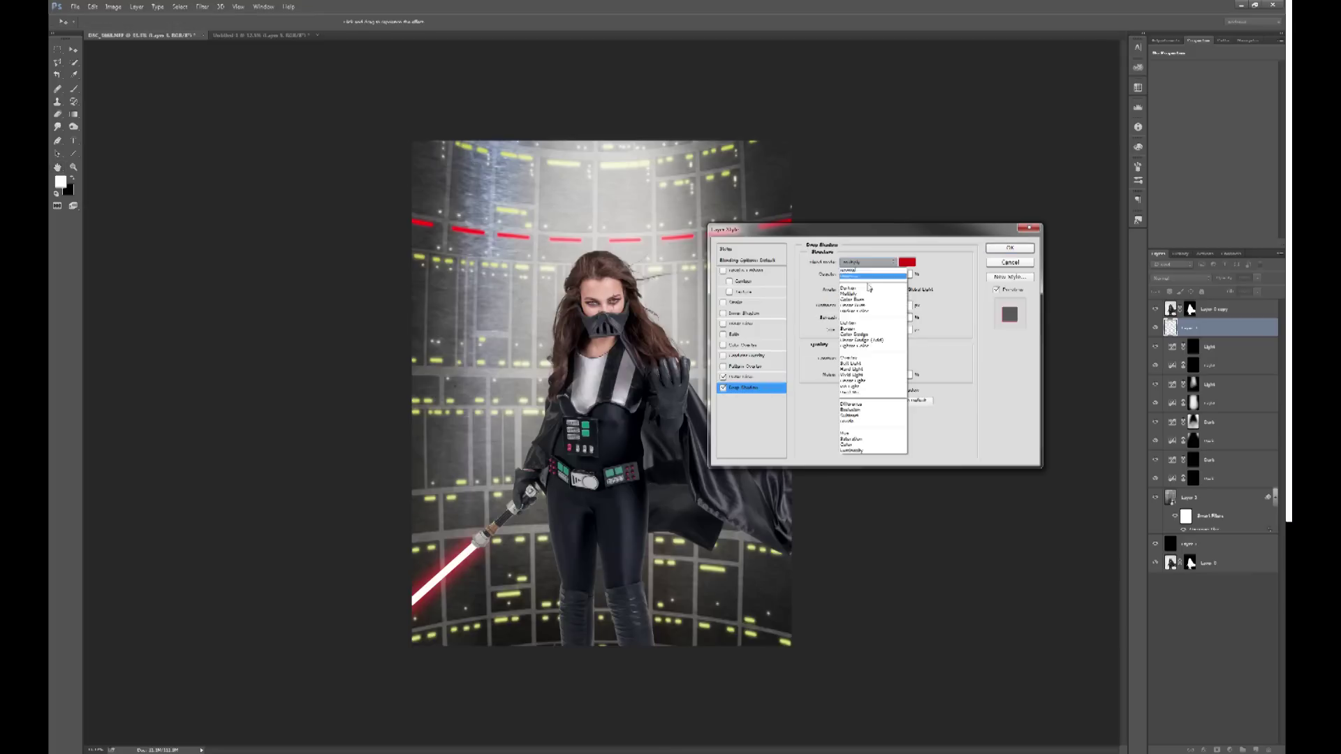
click(866, 329)
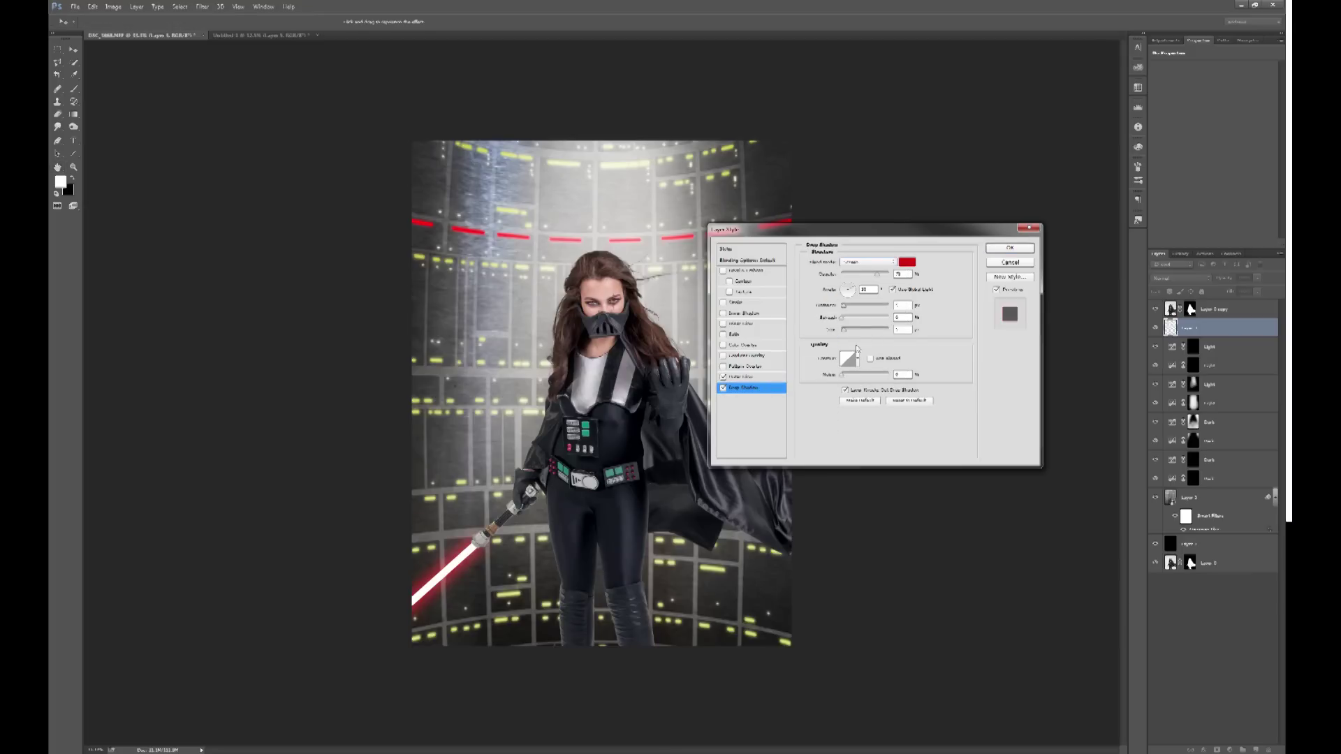
Set the drop shadow's distance to 0 and opacity to 100%, and increase its size and spread with the outer glow hidden
drag(846, 310, 835, 314)
drag(879, 276, 895, 283)
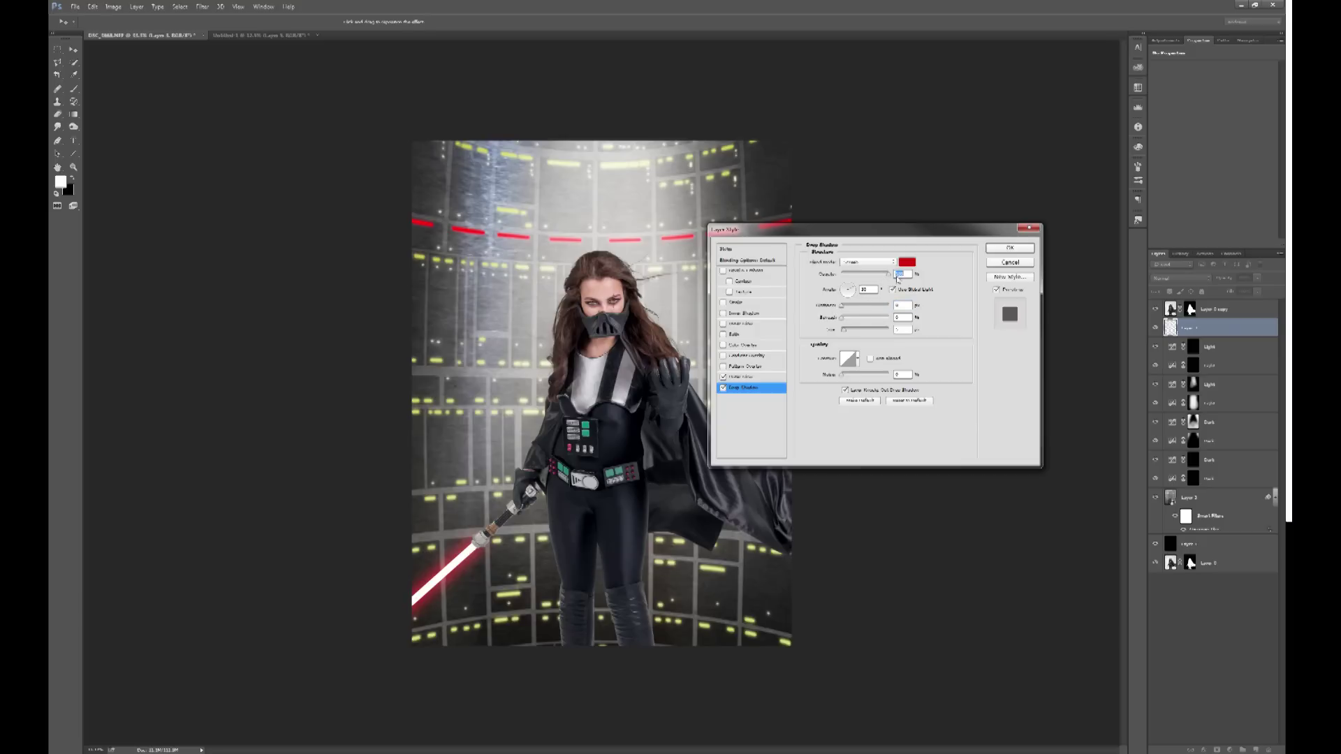
click(846, 332)
click(723, 378)
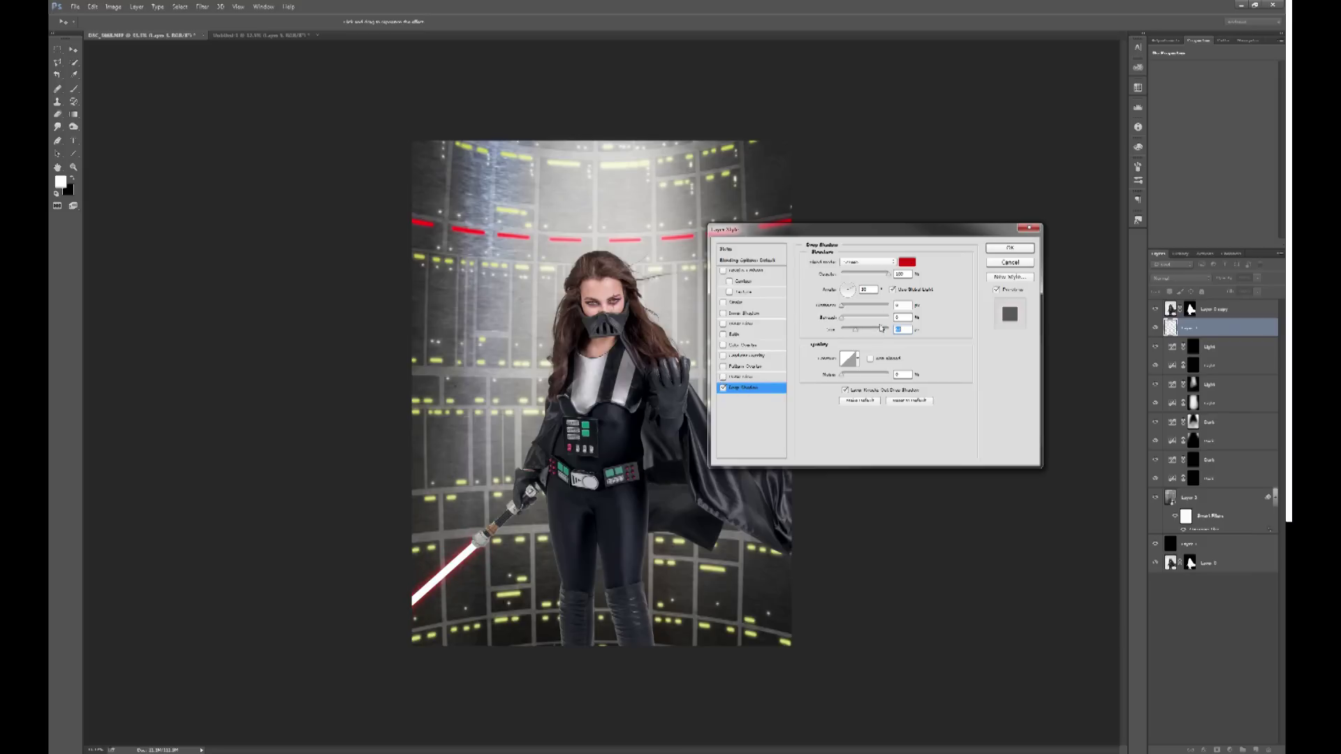
click(843, 321)
drag(843, 322, 853, 324)
click(860, 330)
click(853, 321)
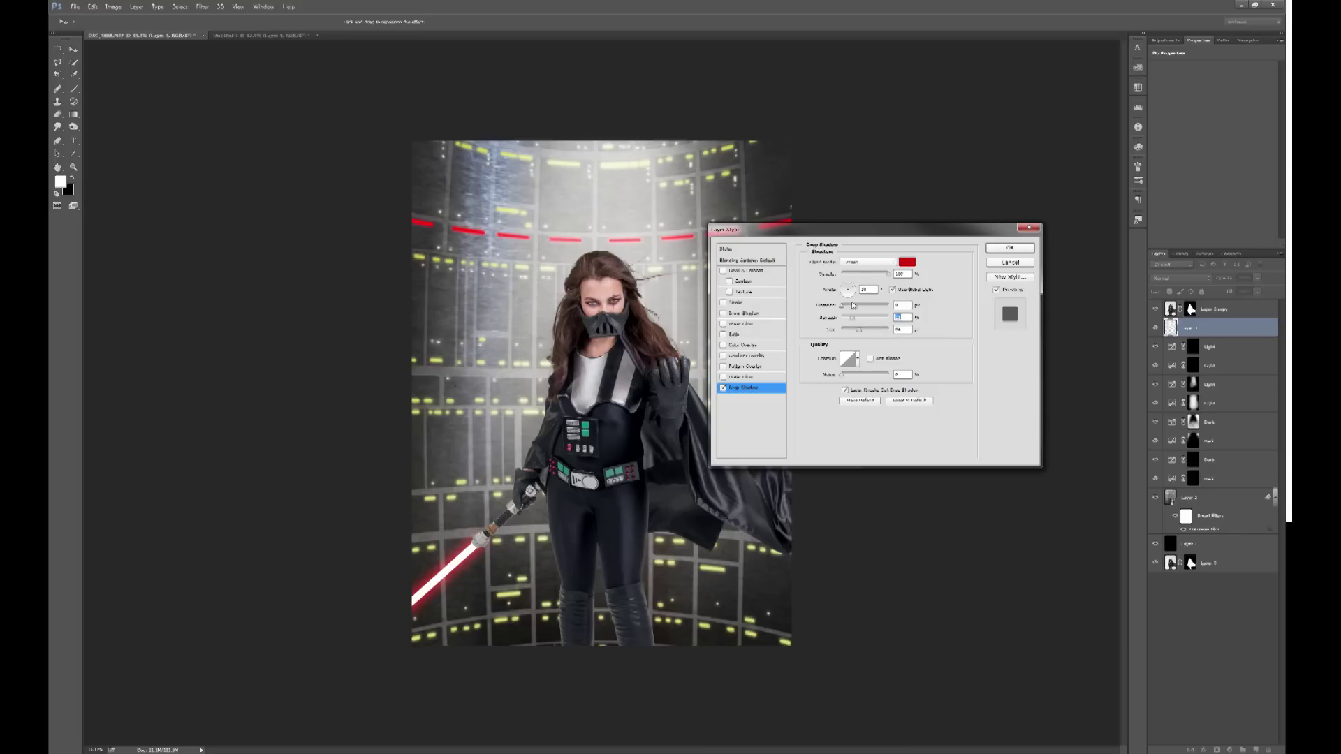
Re-enable the outer glow, compare the blade with and without the drop shadow, and enlarge the outer glow slightly
click(724, 377)
click(742, 377)
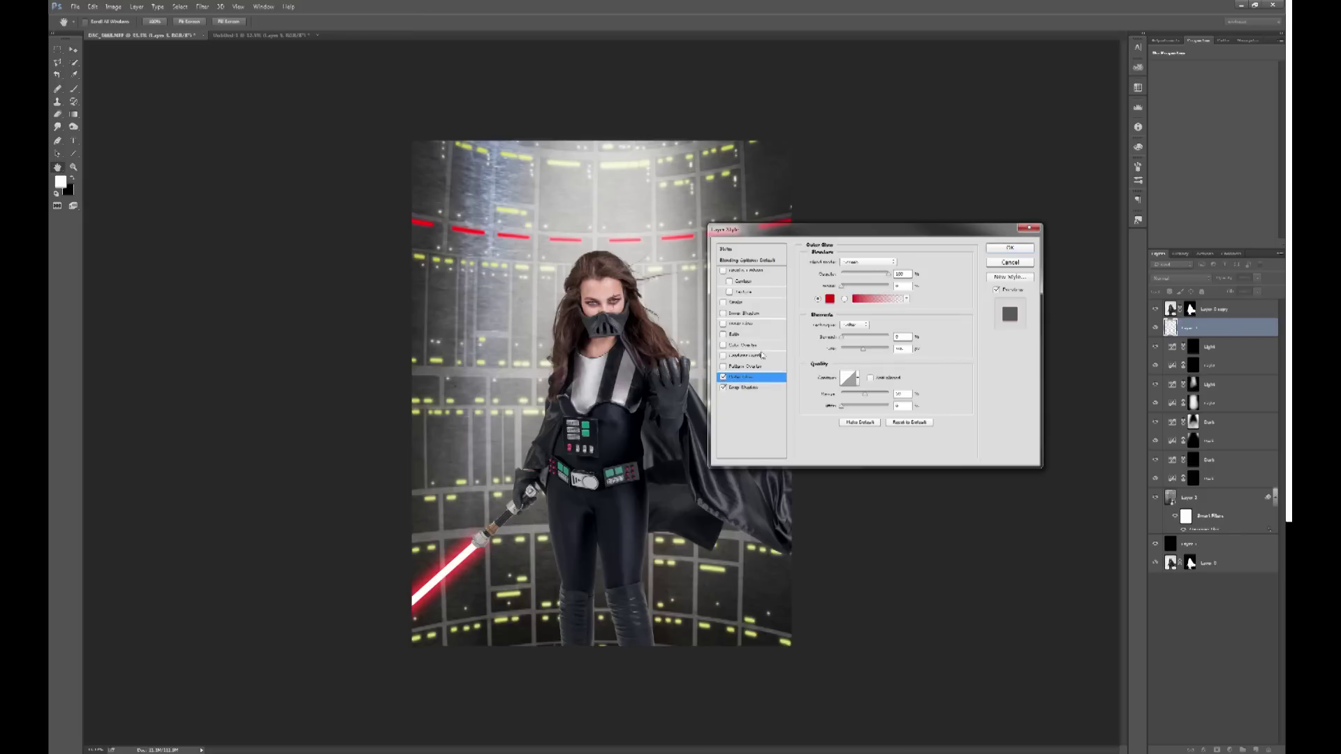
click(724, 389)
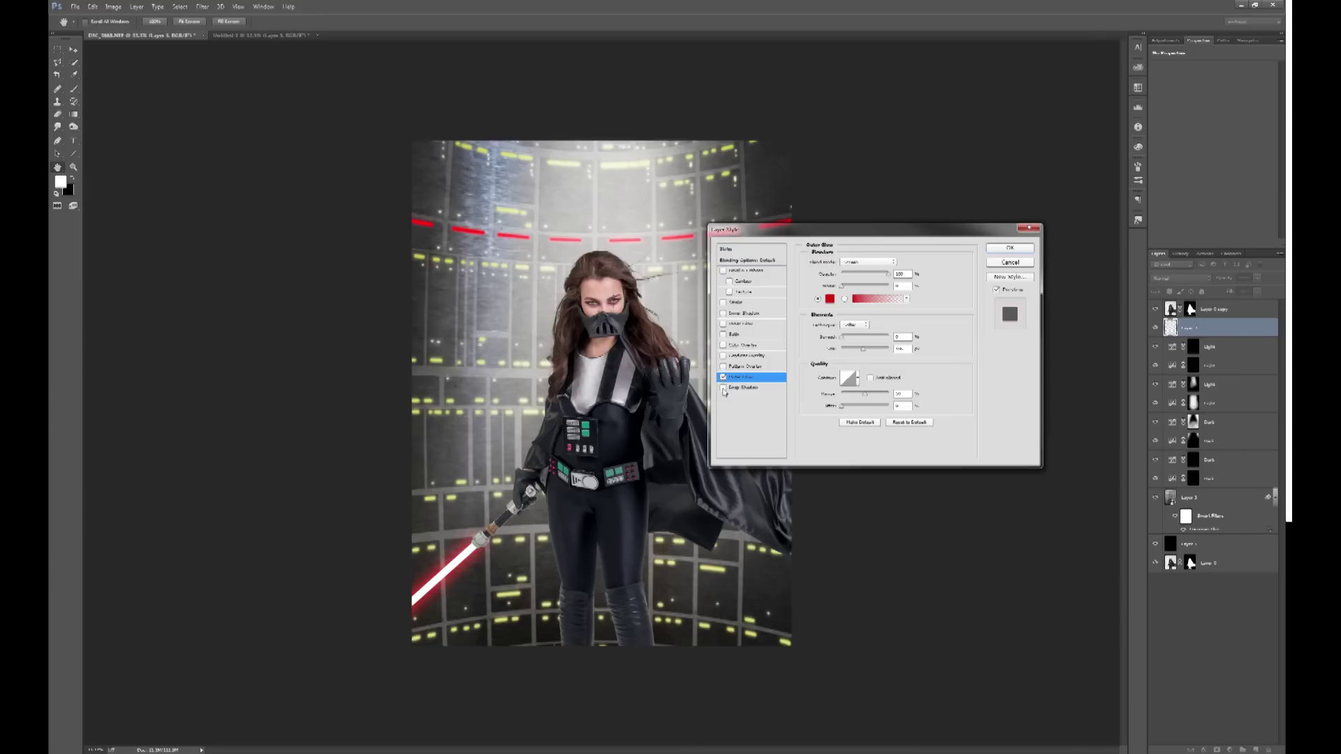
click(723, 387)
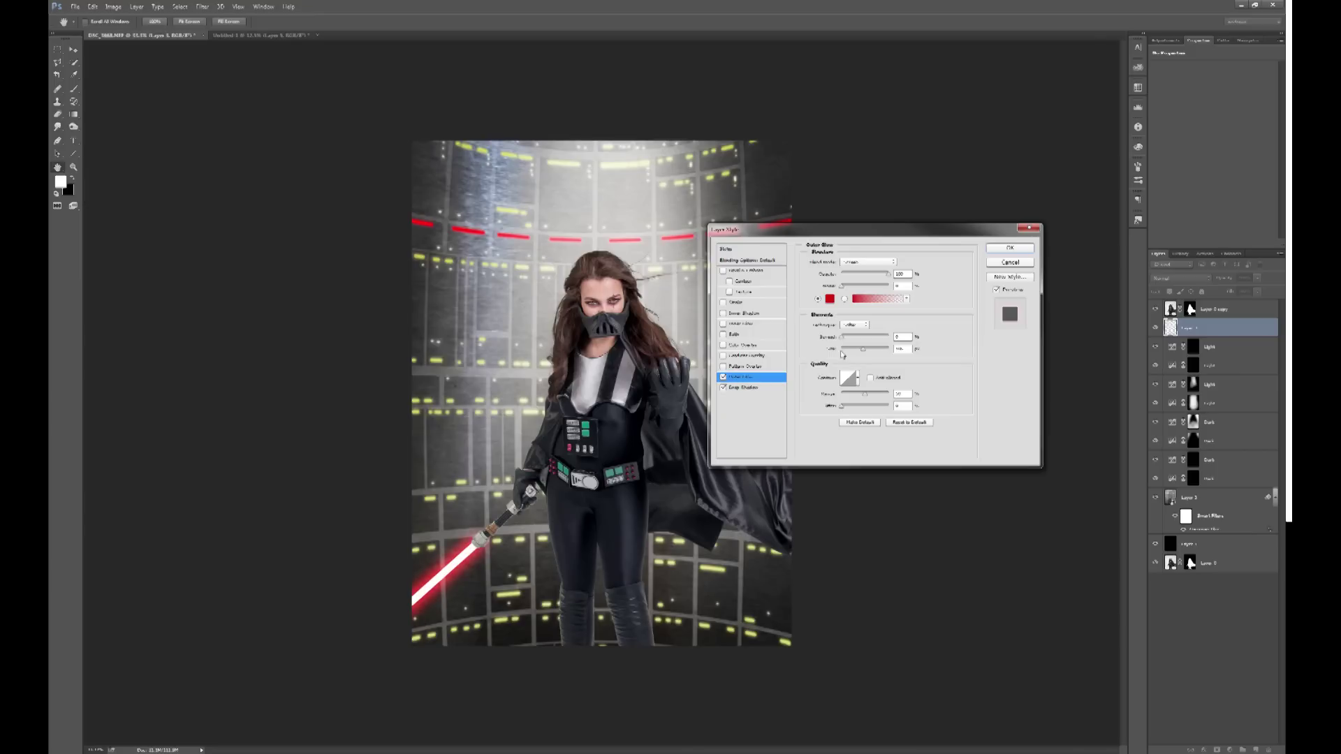
drag(862, 352, 869, 355)
Add an Inner Glow effect to the blade layer and set its colour to a darkened, saturated red
click(724, 324)
click(739, 326)
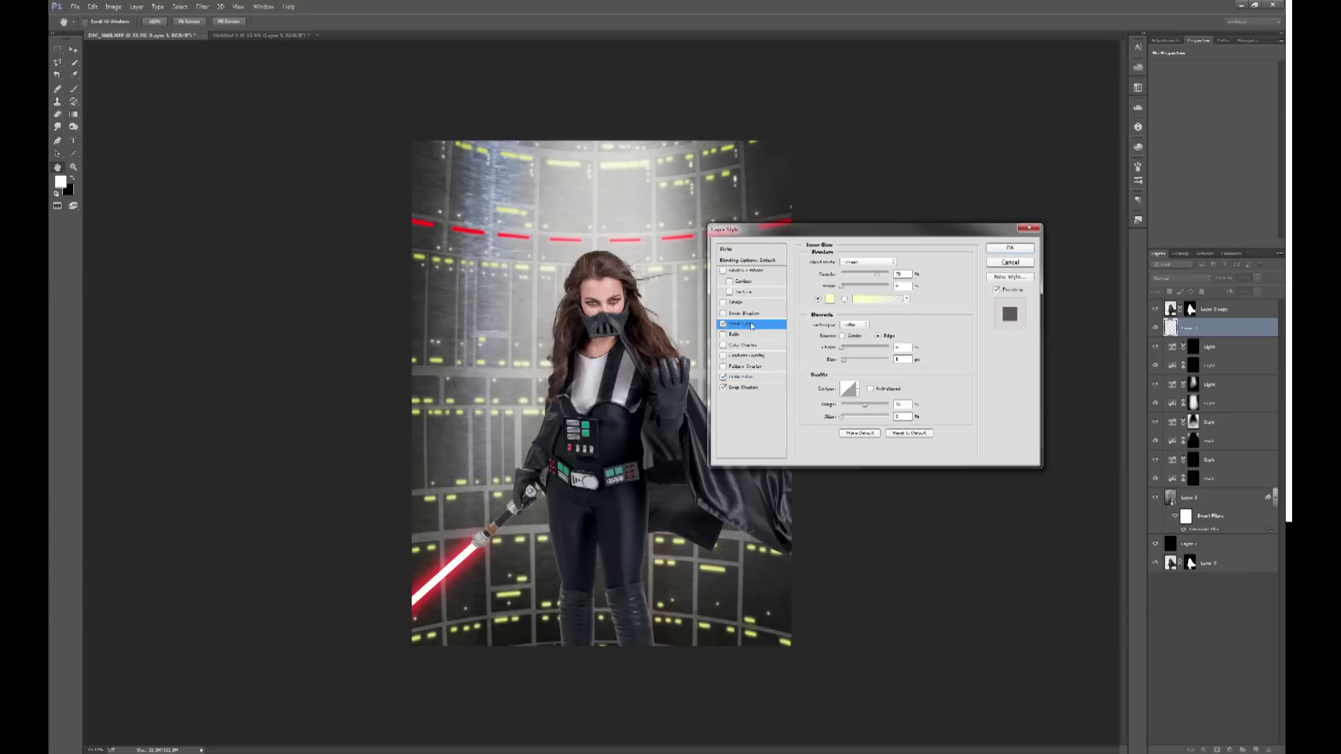
click(830, 299)
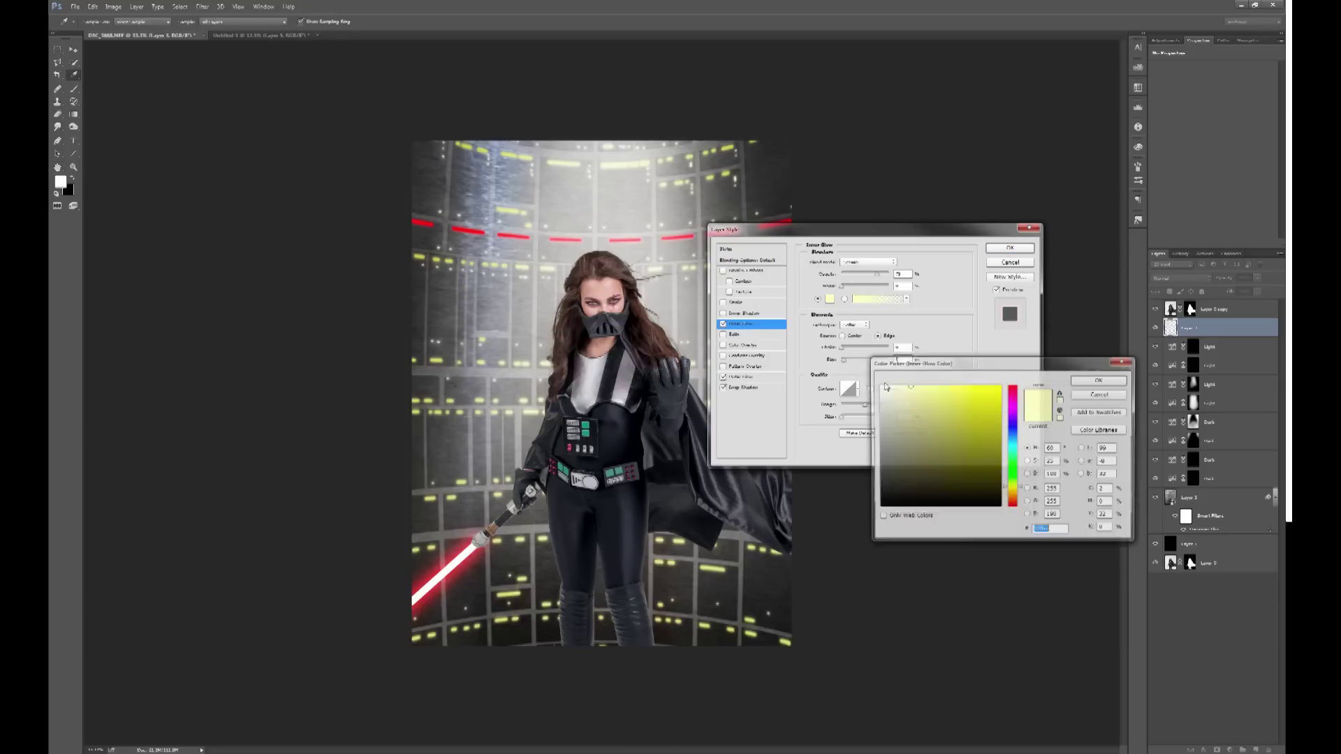
text(ffbebe)
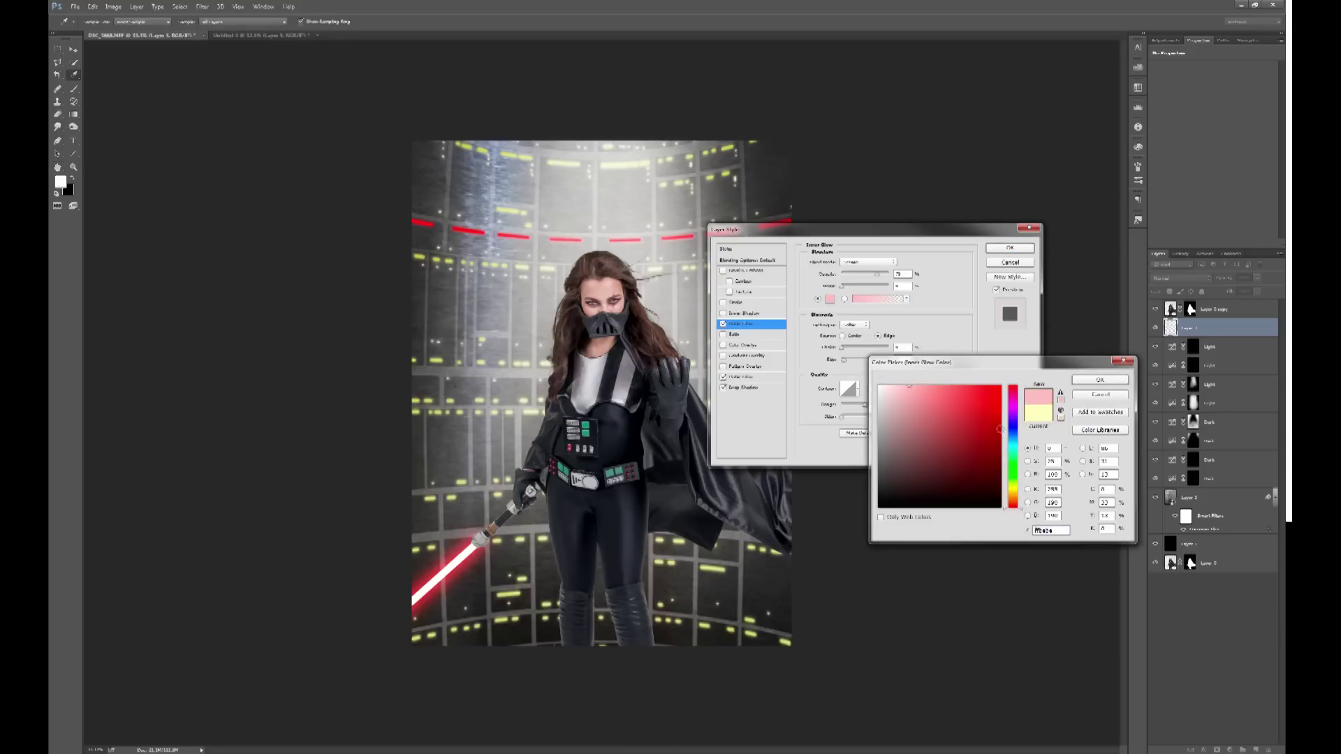
click(992, 423)
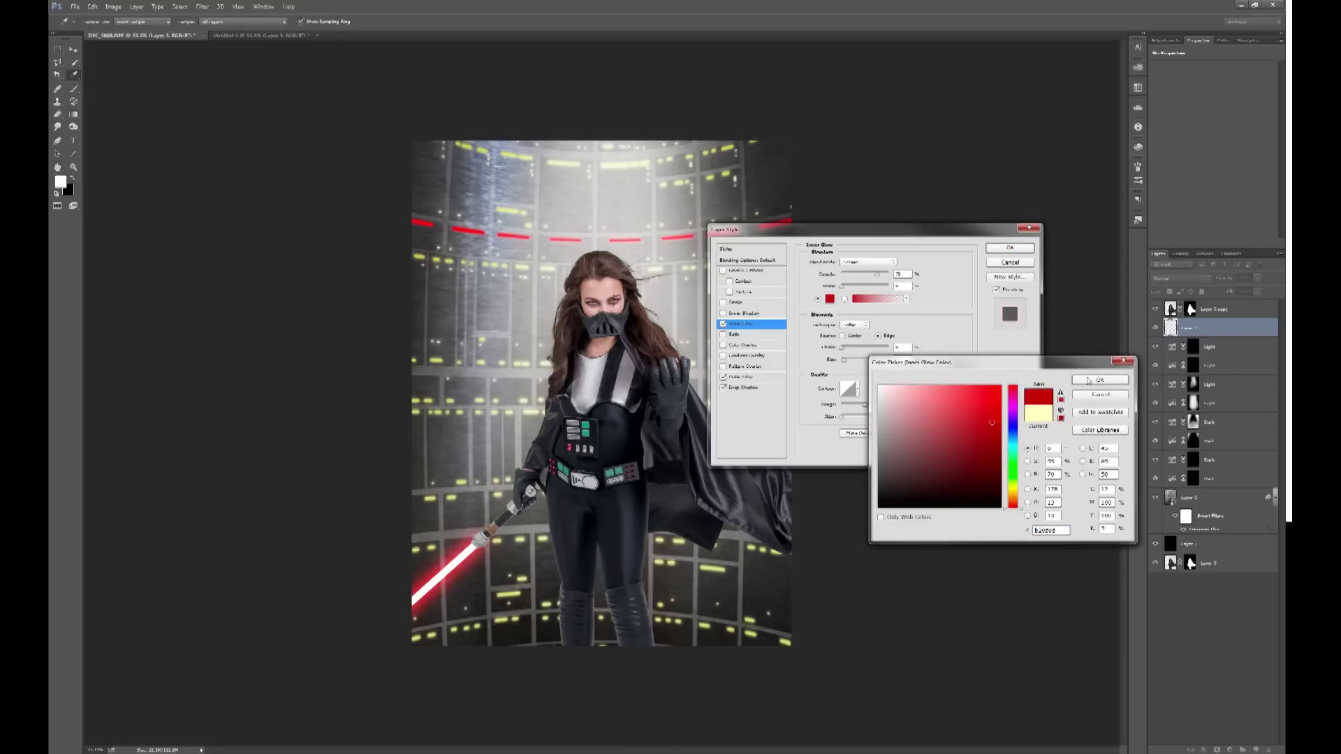
click(1100, 380)
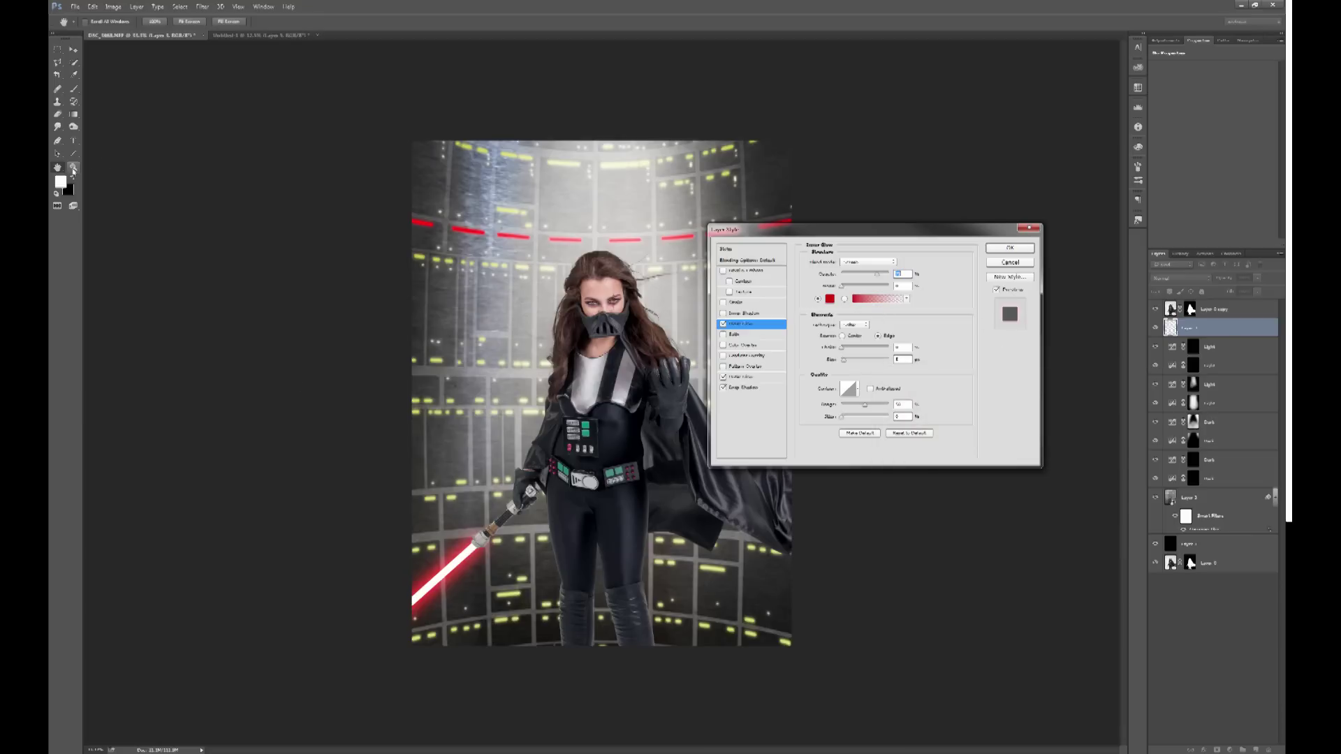
Increase the inner glow's choke and size and set its blend mode to Normal, checking the blade close up
click(457, 559)
key(ctrl+plus)
key(ctrl+plus)
key(ctrl+plus)
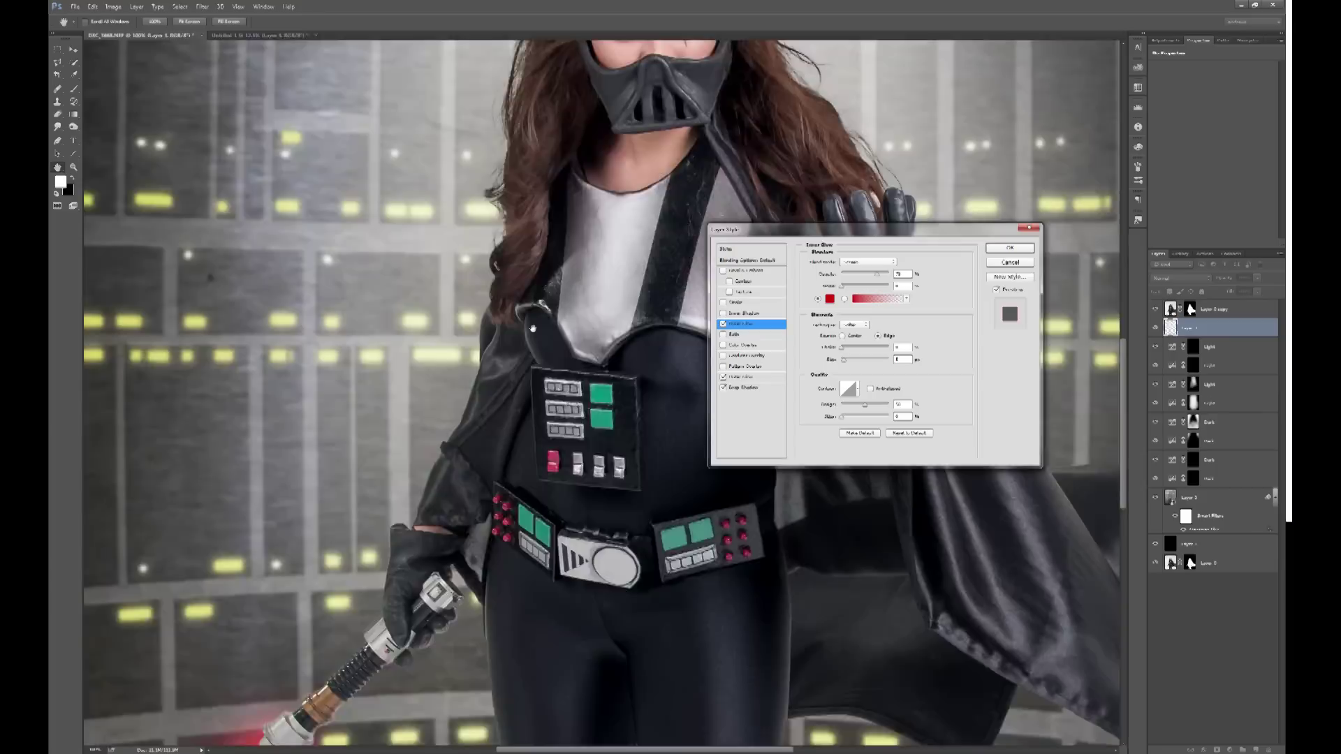
drag(533, 329, 625, 133)
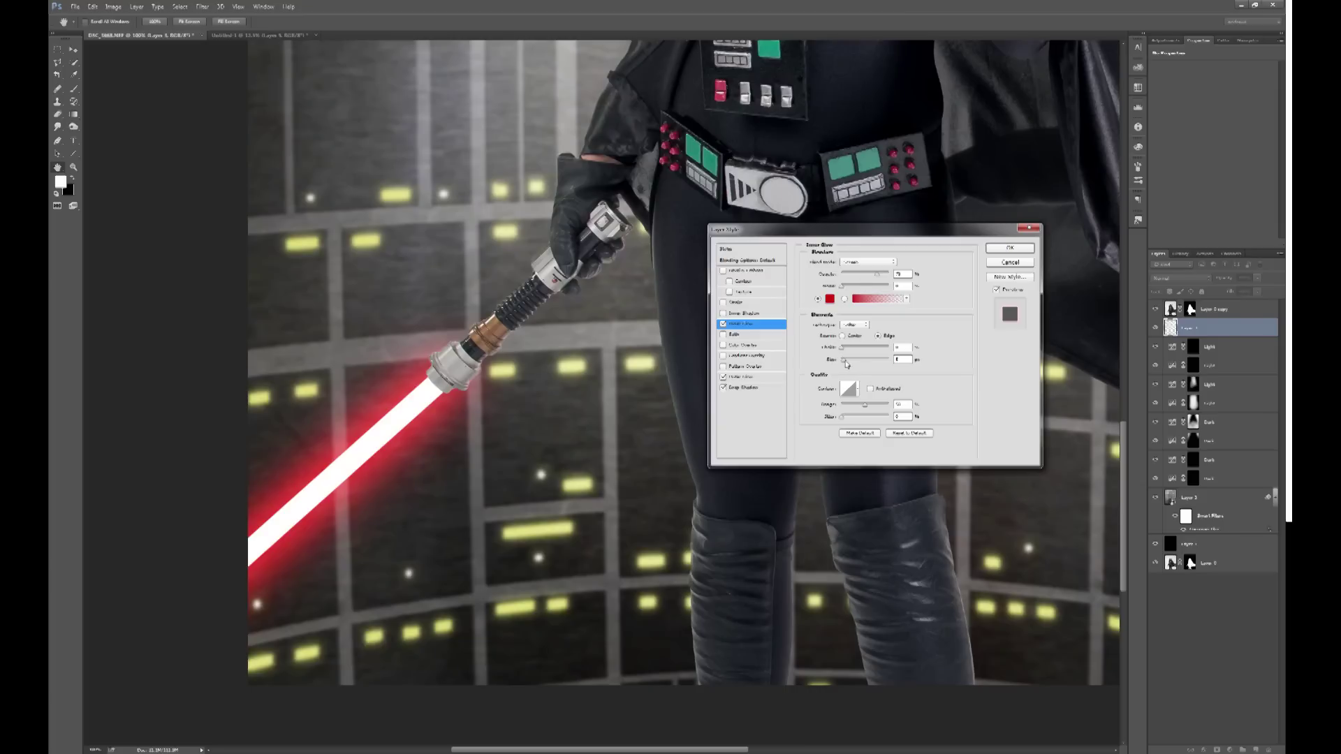
click(837, 362)
drag(842, 352, 853, 369)
click(867, 262)
click(866, 265)
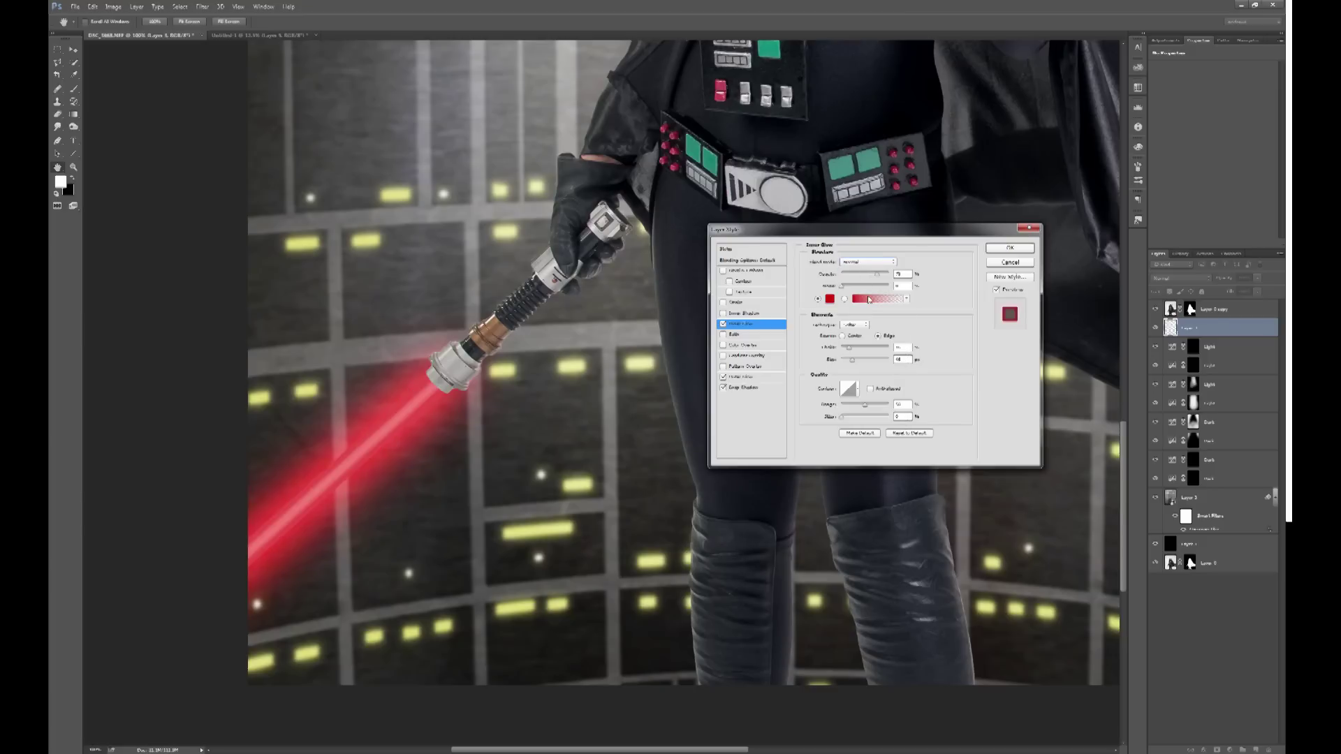
Reduce the inner glow's choke to 0 and shrink its size to a thin red fringe along the blade's edges
drag(849, 348, 841, 347)
click(841, 359)
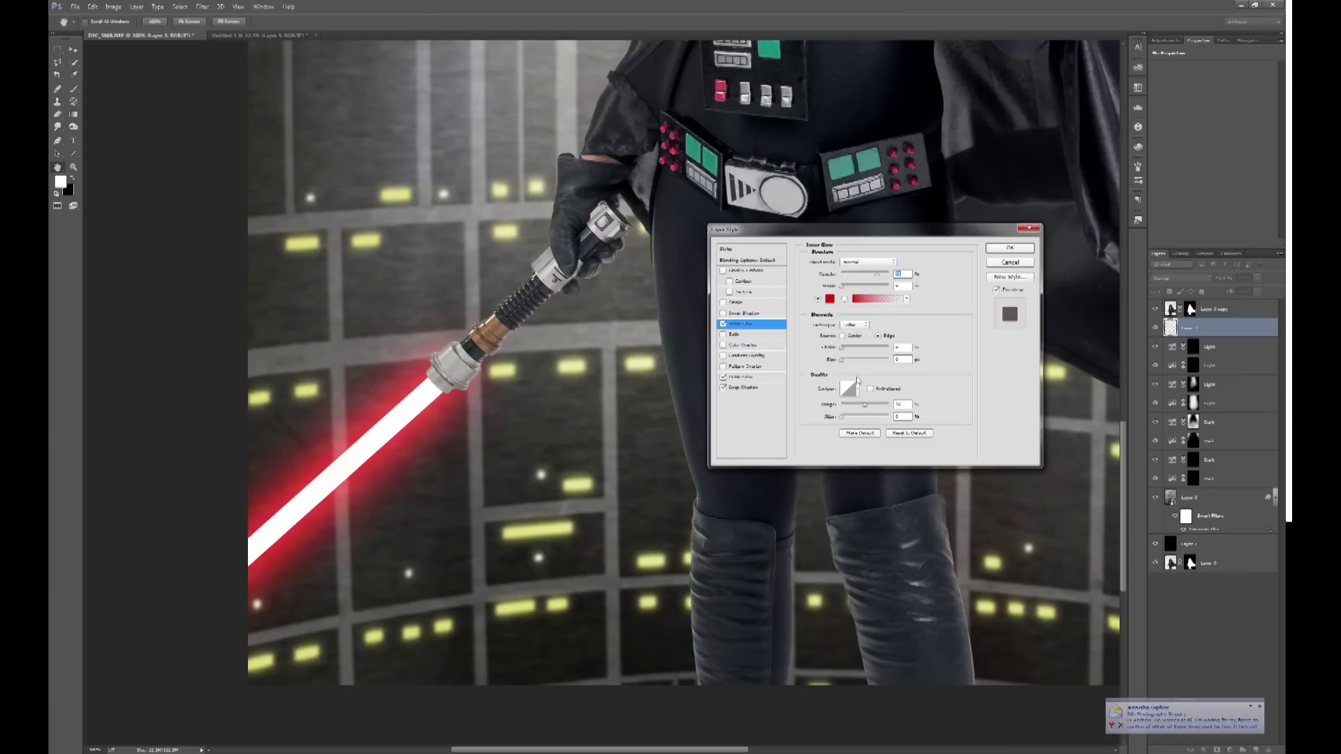
drag(845, 364, 846, 364)
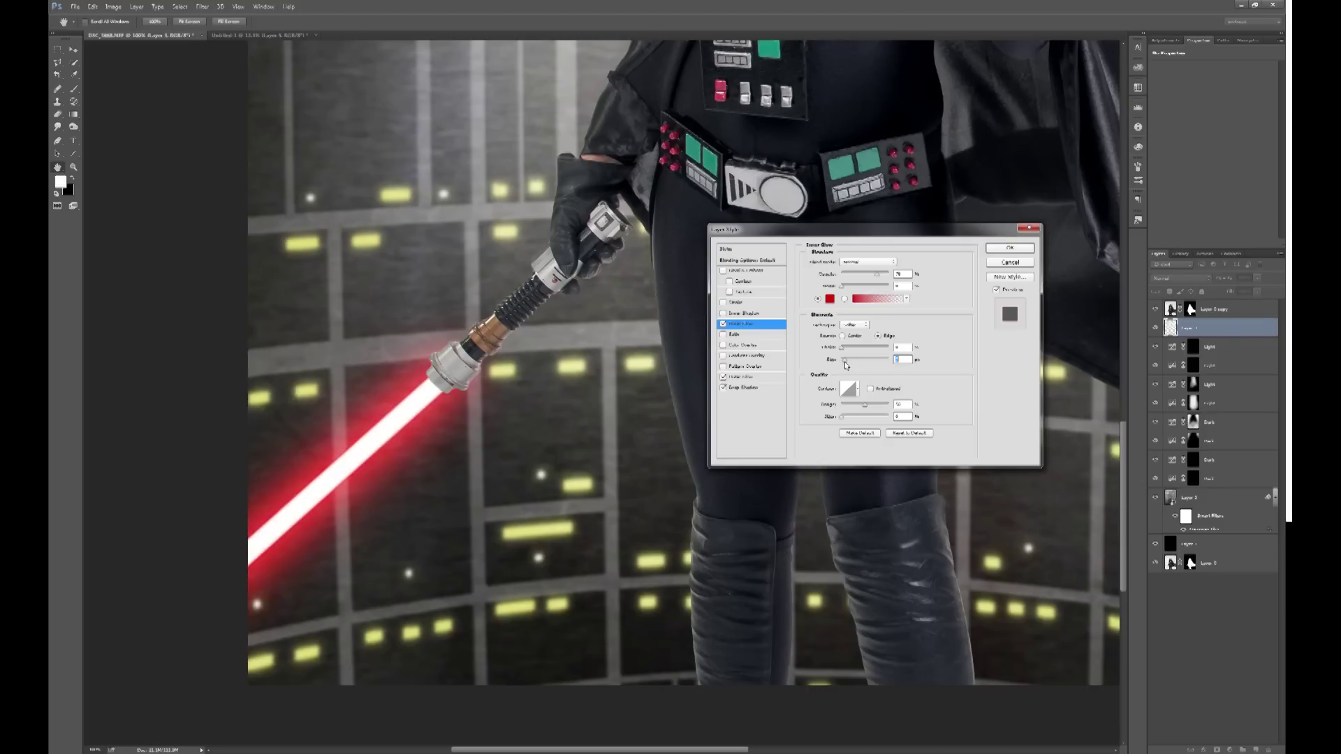
drag(846, 365, 846, 366)
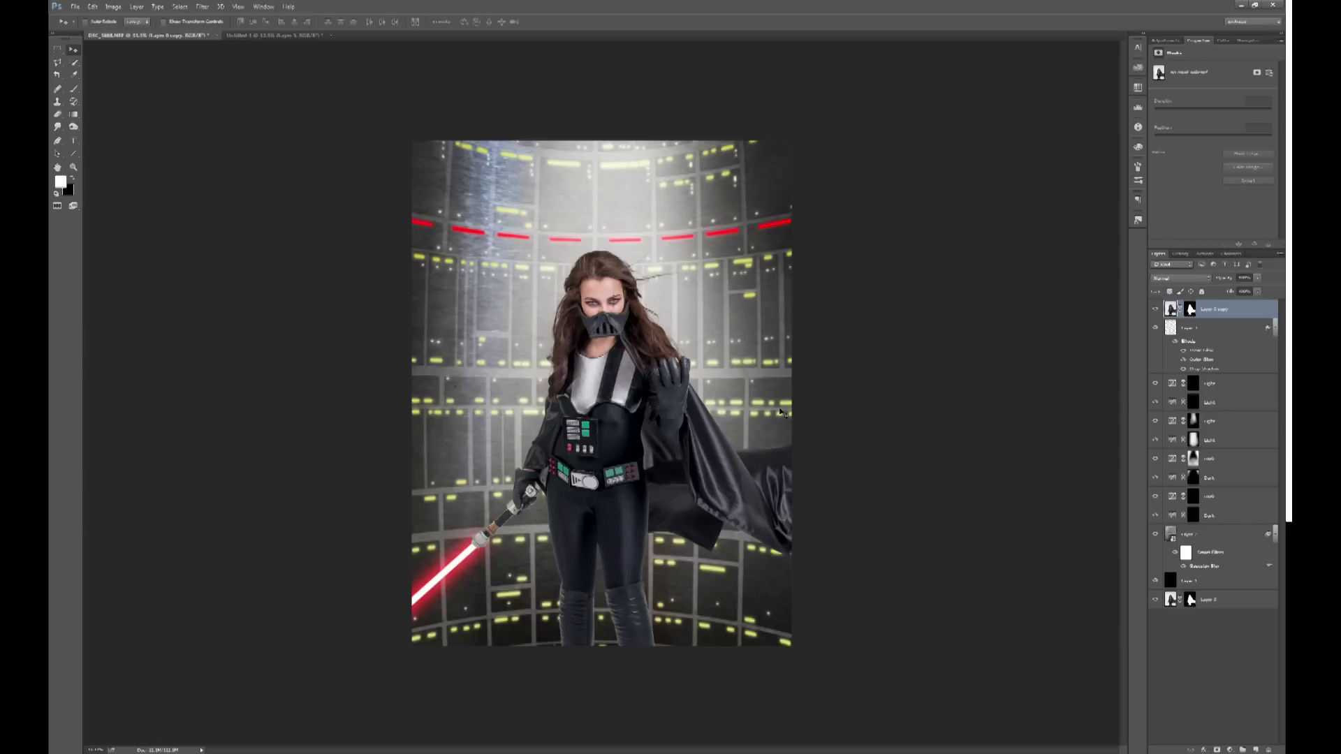
Place flare image 065 from the Flares folder above the top figure layer
click(1184, 328)
click(1199, 309)
mouse_move(188, 751)
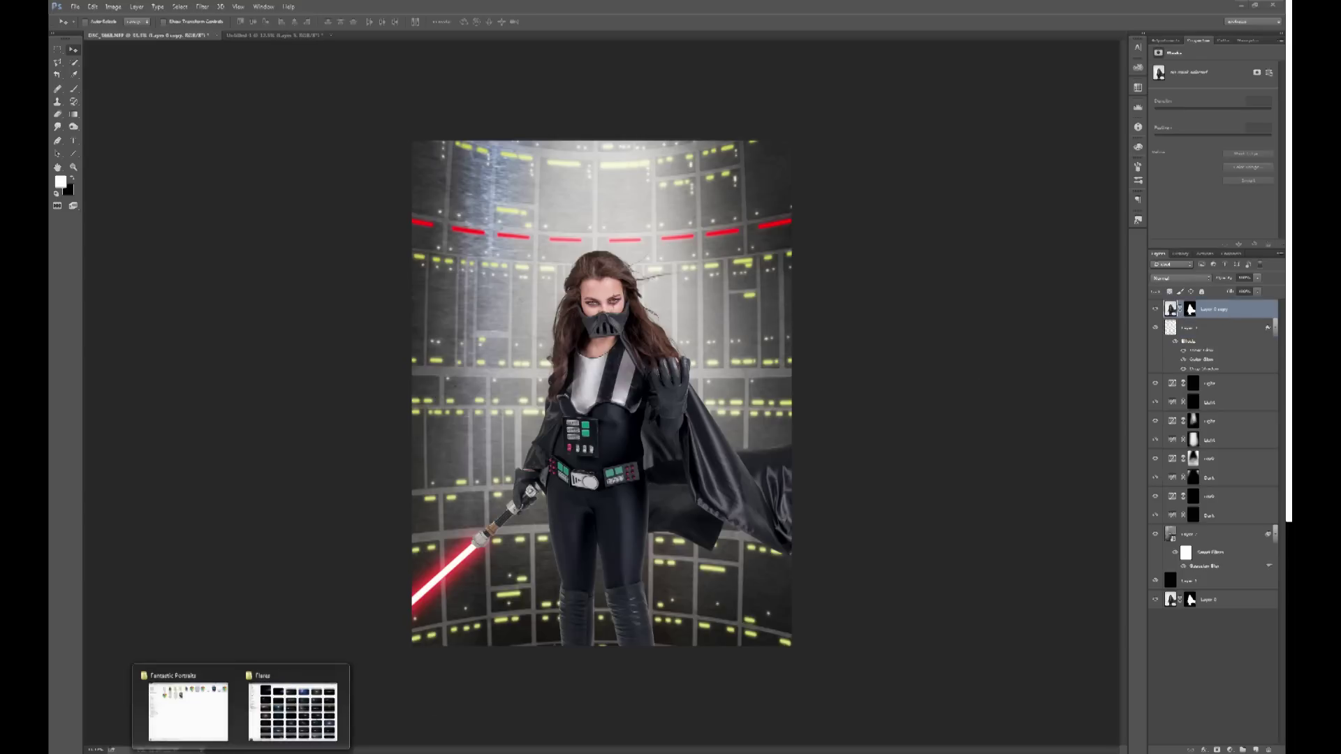
click(298, 718)
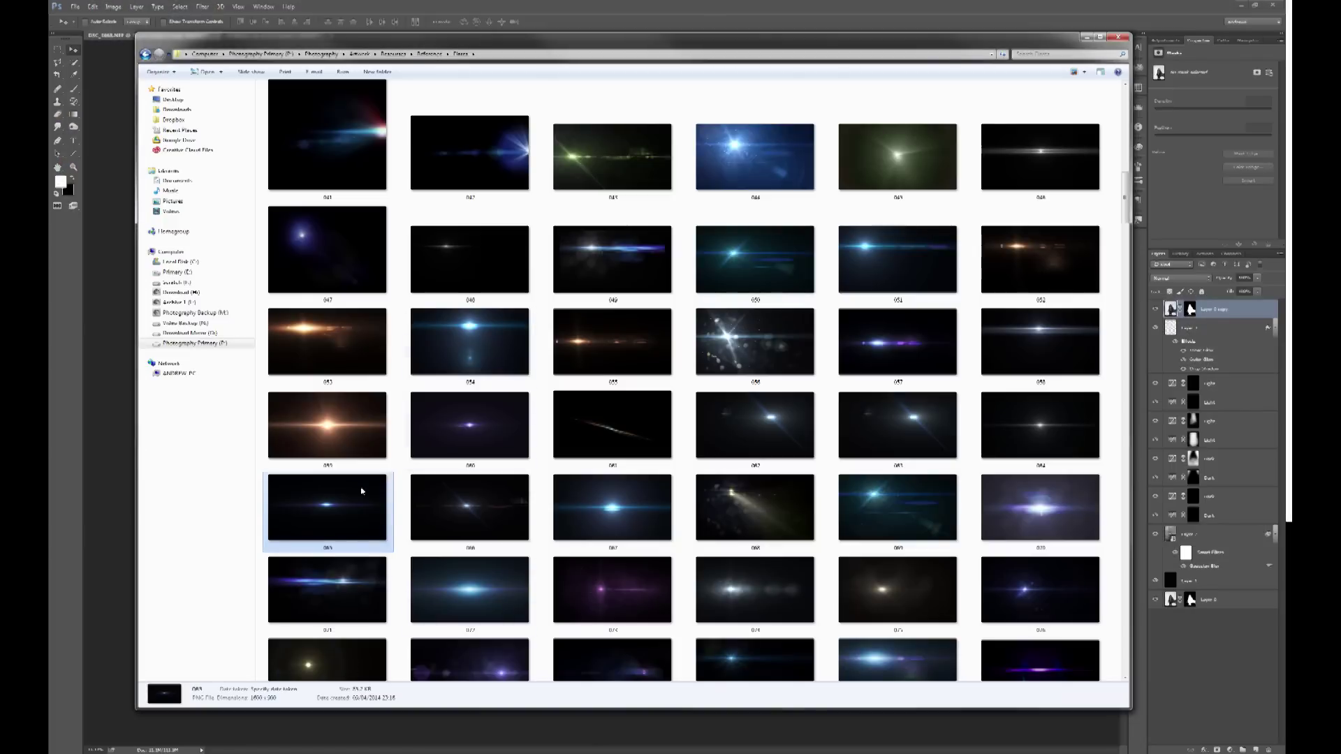
drag(333, 516, 276, 719)
drag(681, 391, 585, 550)
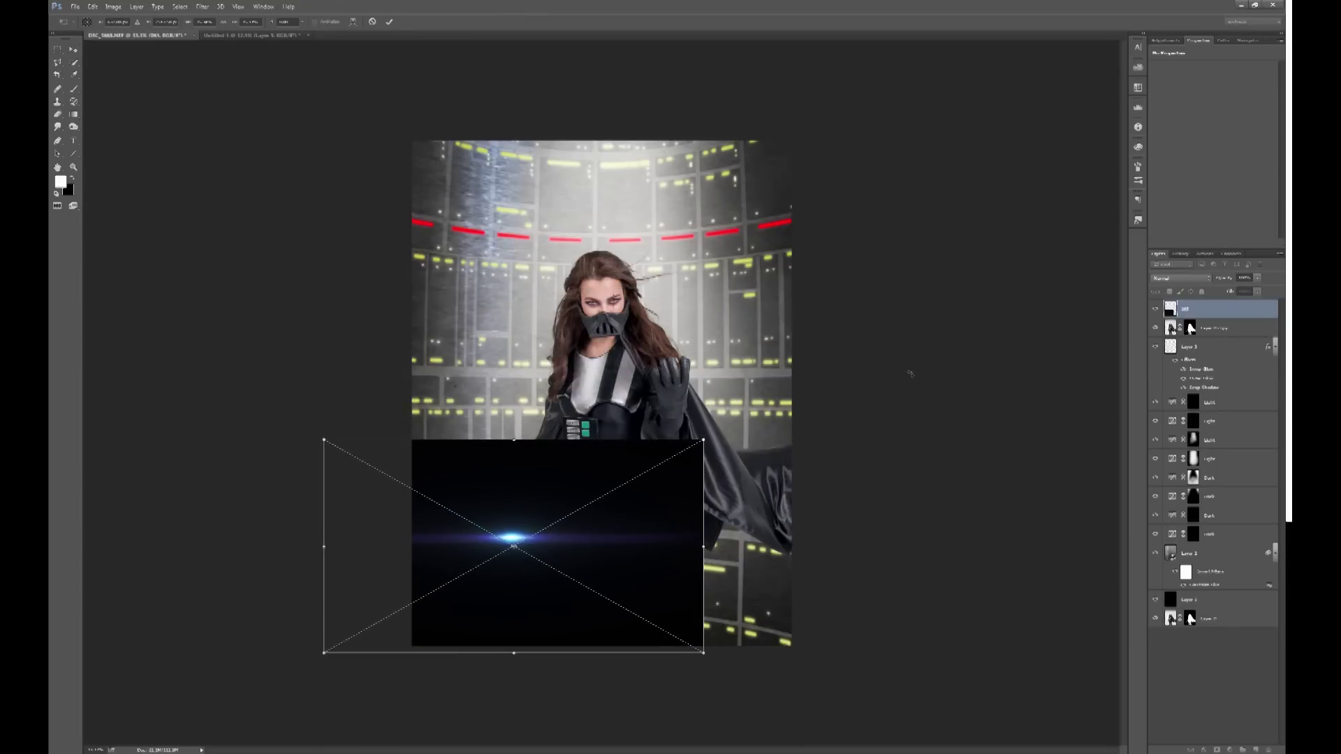
Set the placed flare's blend mode to Screen to hide its black background
mouse_move(604, 517)
mouse_down()
mouse_move(634, 496)
mouse_move(630, 517)
mouse_move(610, 523)
mouse_up()
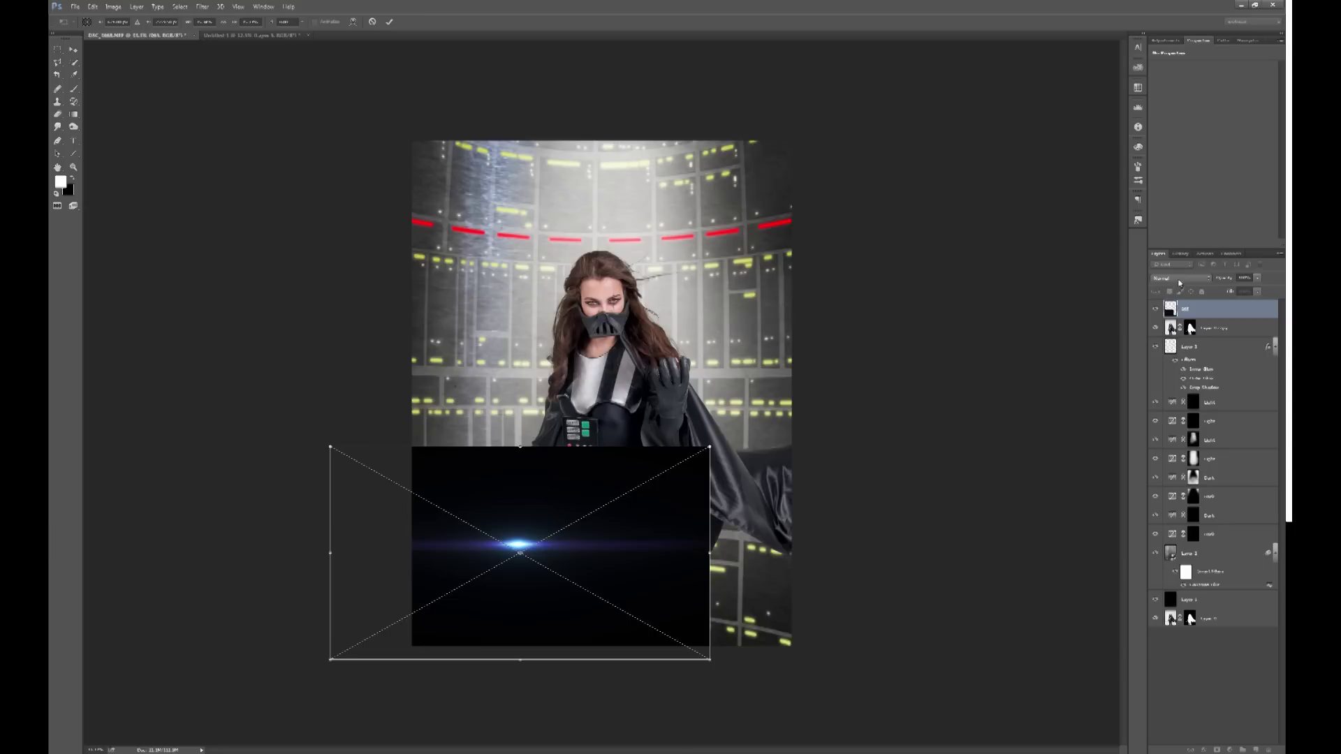
click(1172, 278)
click(1170, 348)
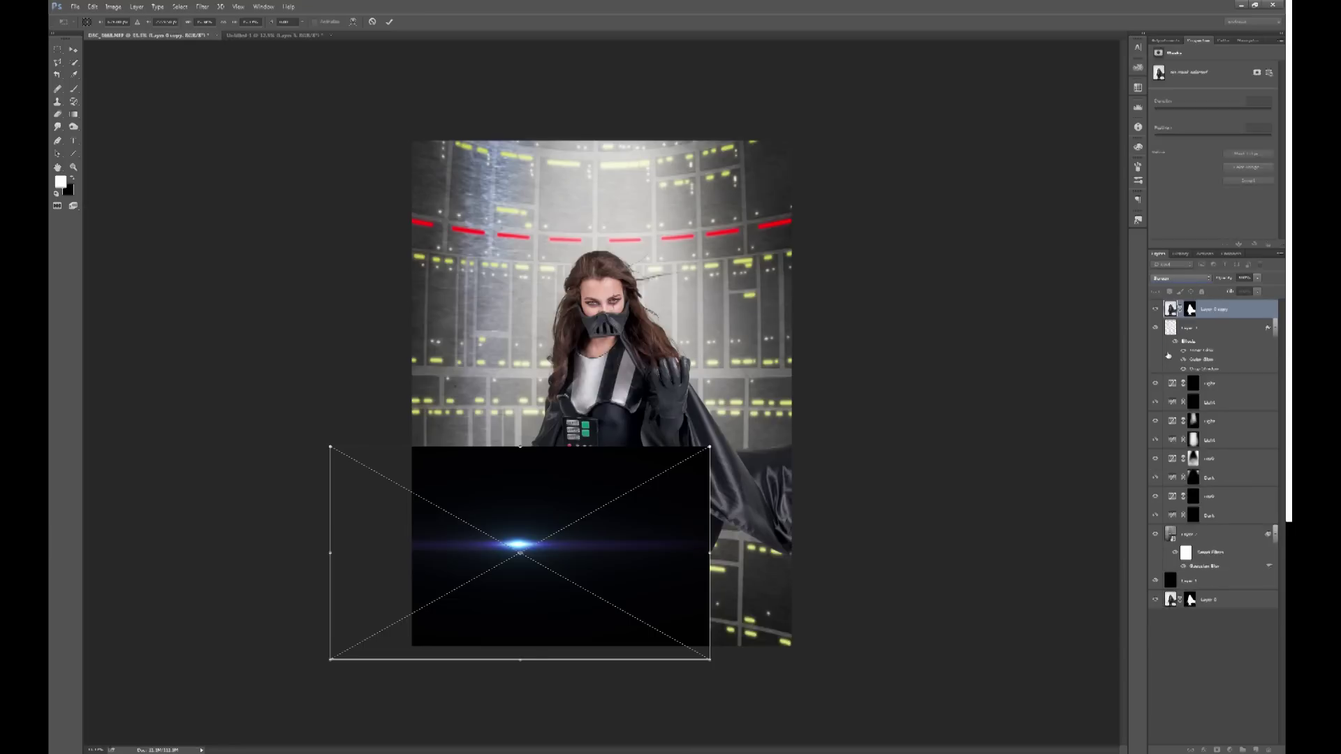
Move the flare onto the point where the blade meets the hilt, scale it down slightly and commit the placement
drag(615, 561, 568, 562)
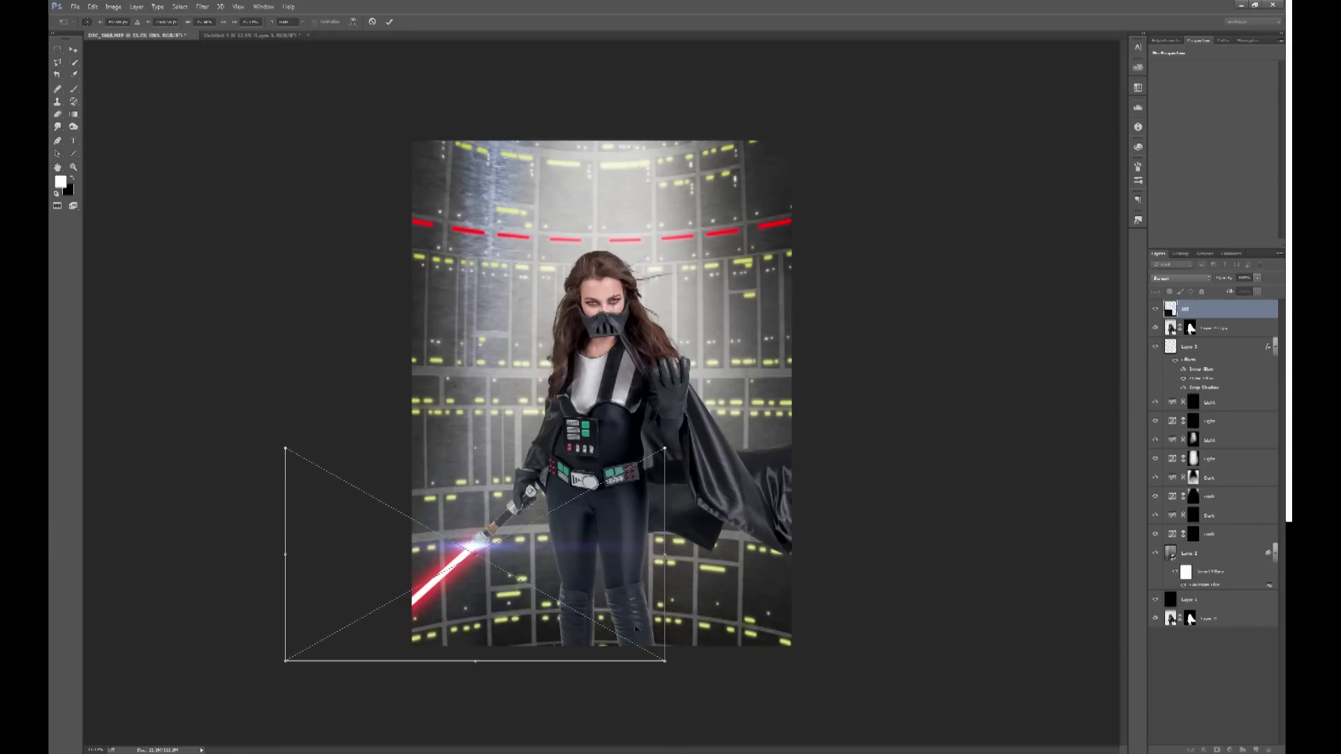
drag(665, 661, 626, 596)
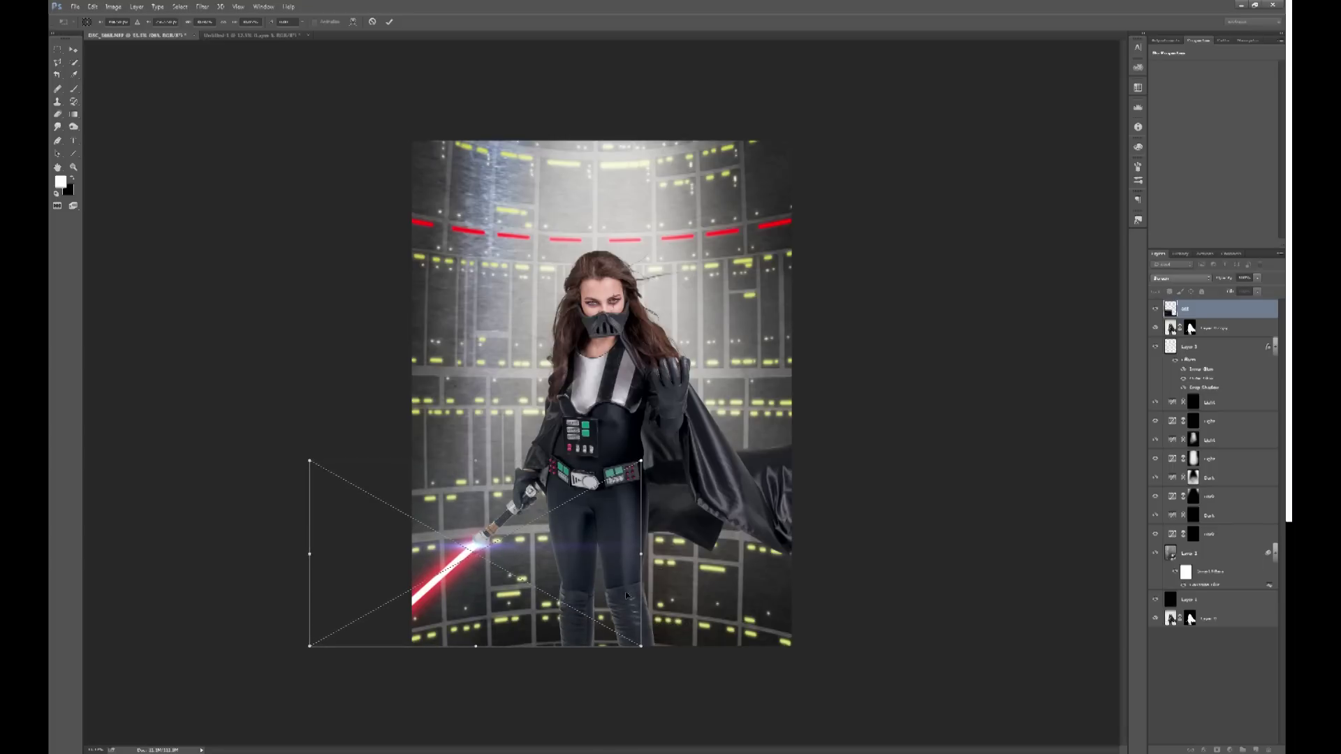
key(Return)
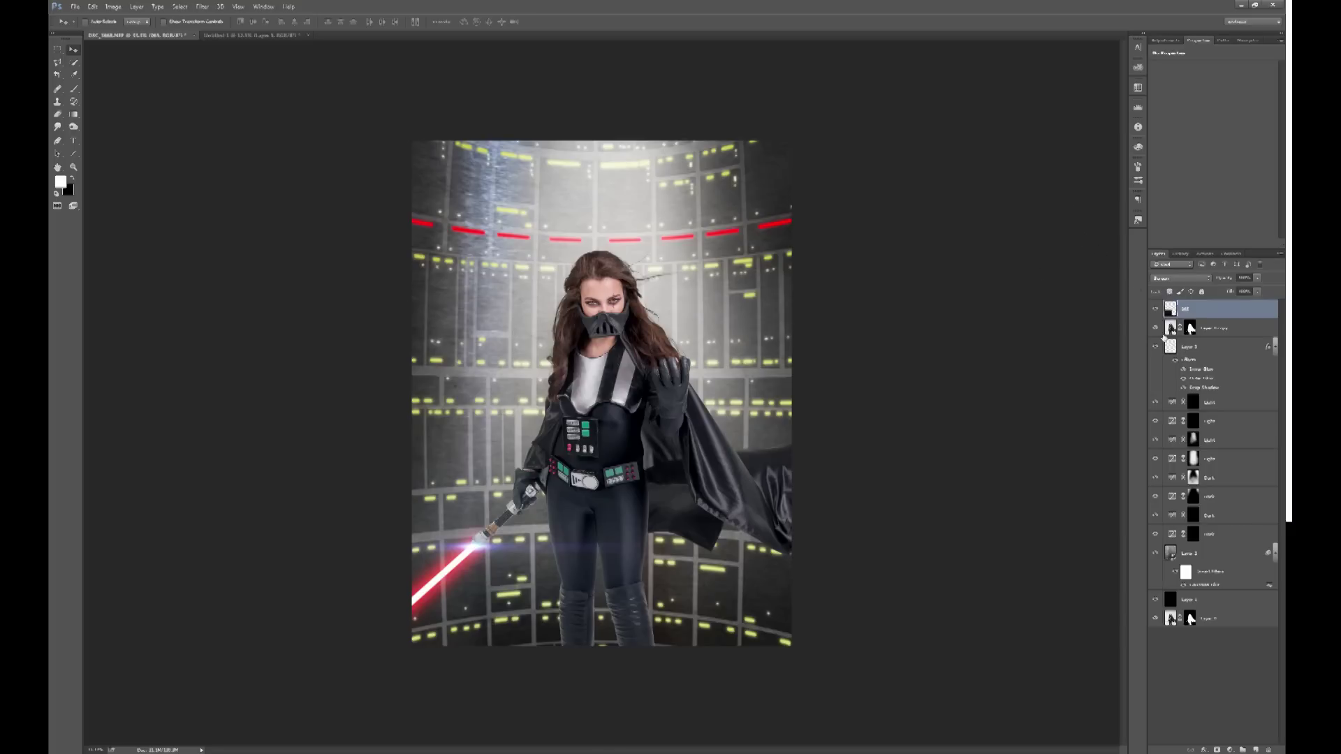
Adjust the flare layer with Levels, raising its black input level and slightly lowering its white input level
key(ctrl+l)
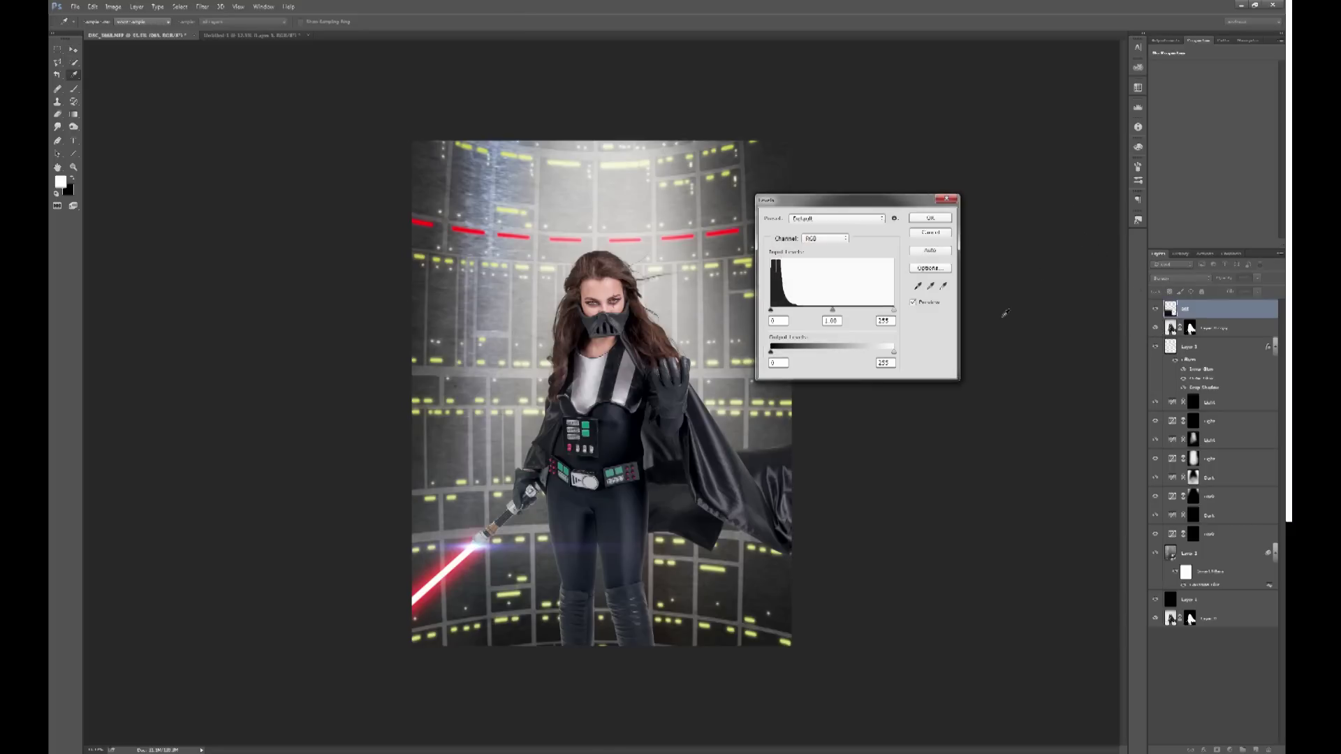
drag(772, 311, 780, 312)
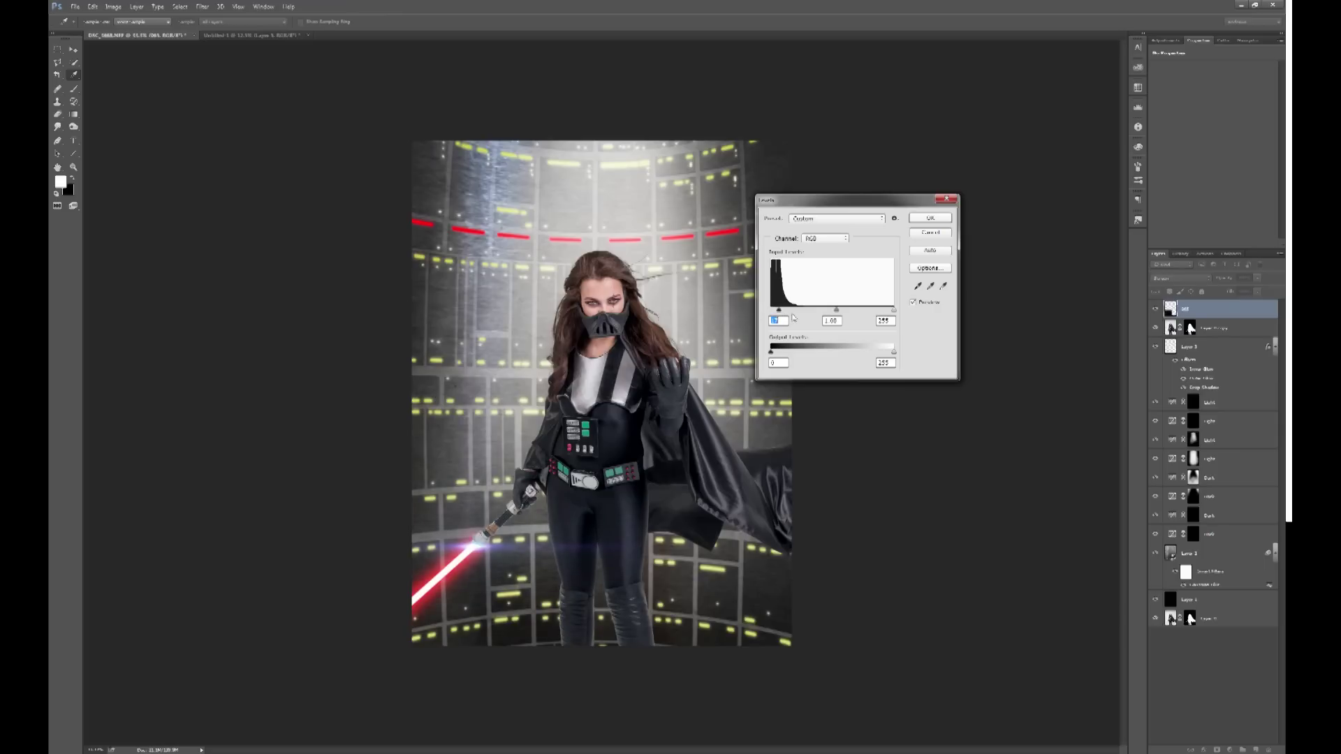
mouse_move(895, 310)
mouse_down()
mouse_move(868, 313)
mouse_move(888, 318)
mouse_up()
click(930, 219)
key(v)
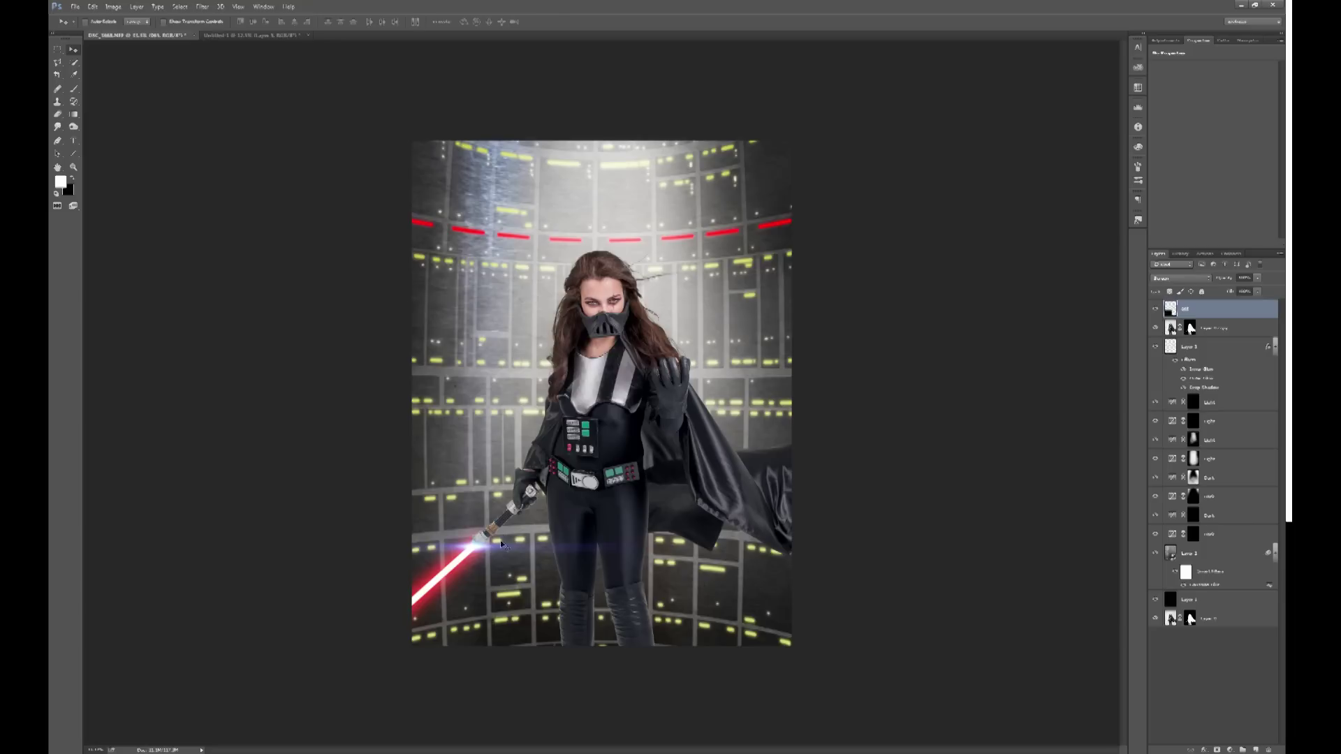
Colorize the flare red with Hue/Saturation and raise its saturation to match the blade
key(ctrl+u)
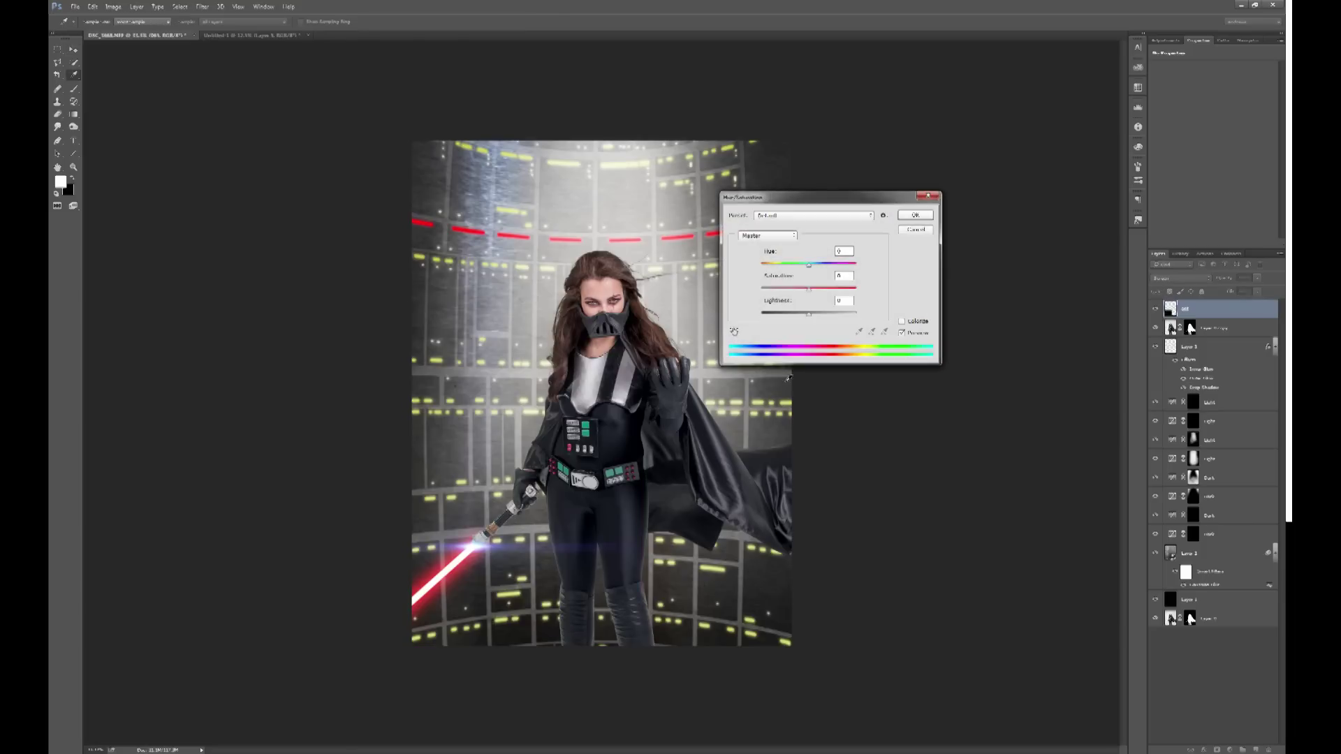
click(902, 322)
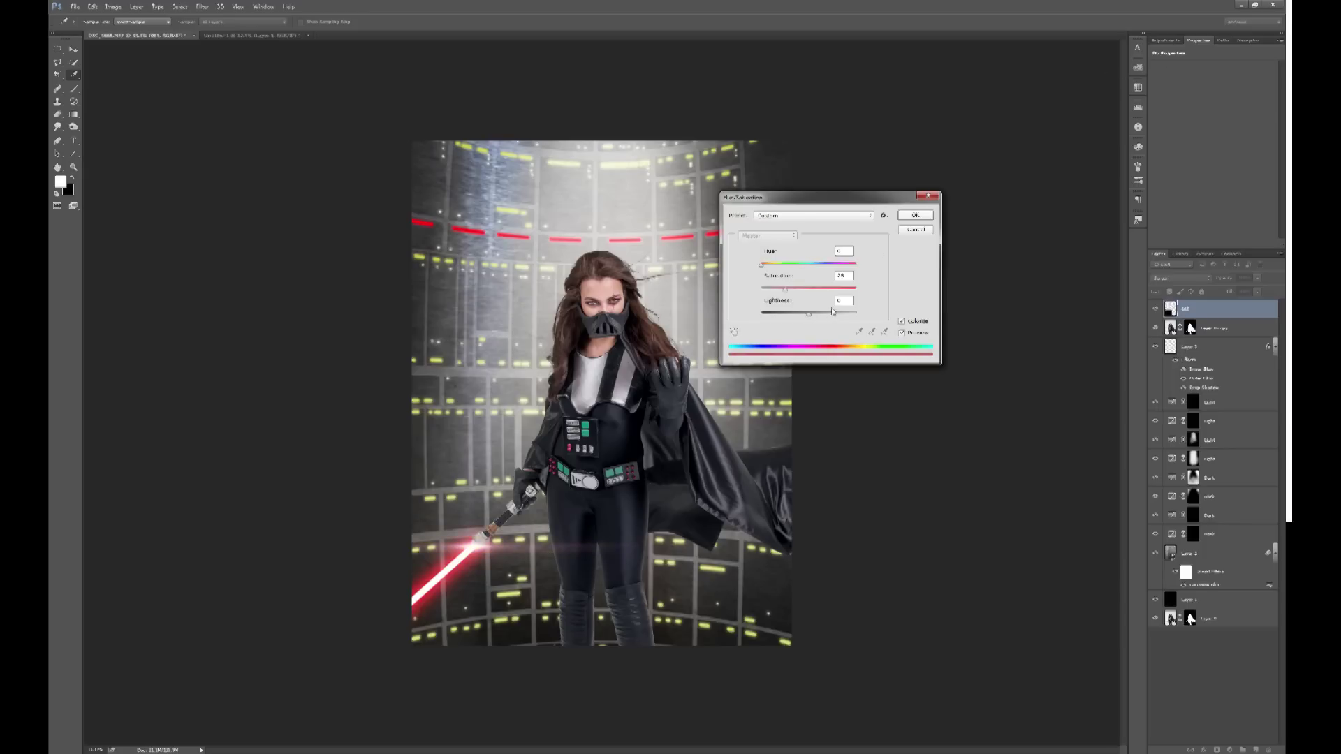
drag(809, 289, 814, 295)
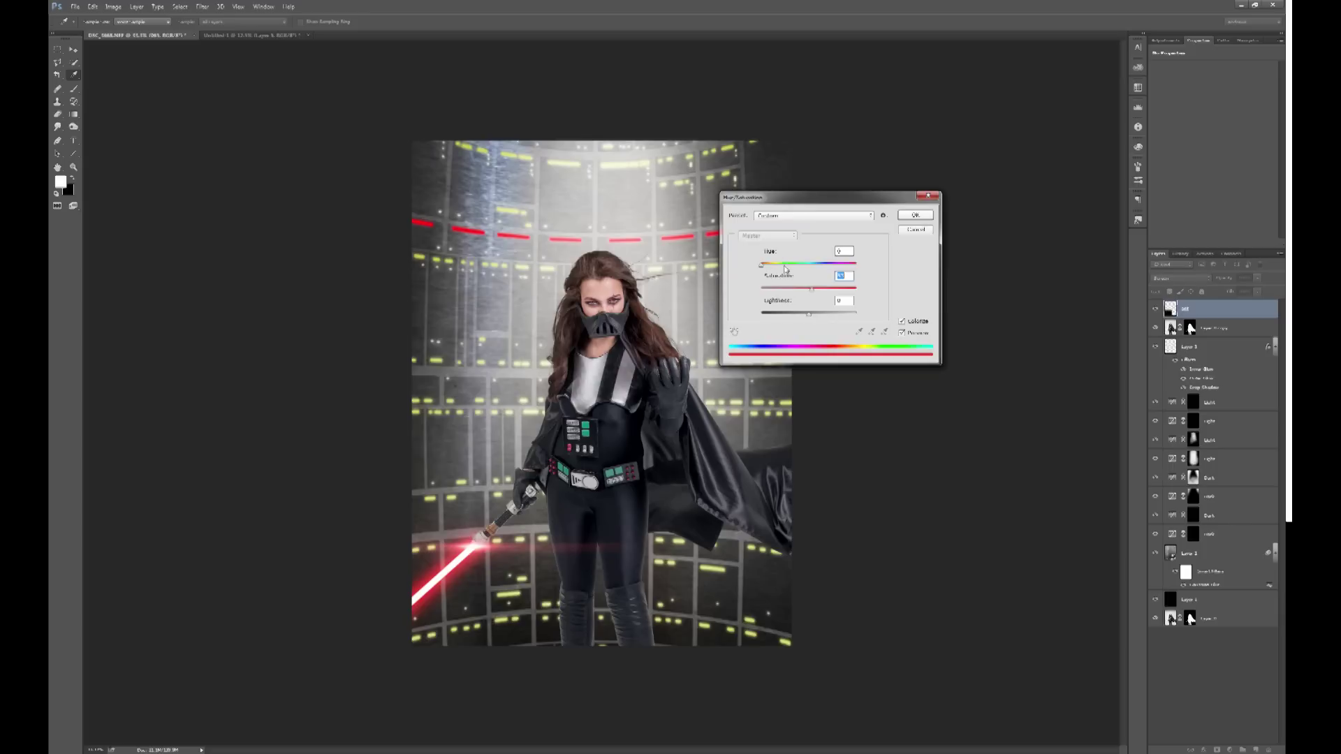
drag(762, 266, 743, 288)
click(914, 215)
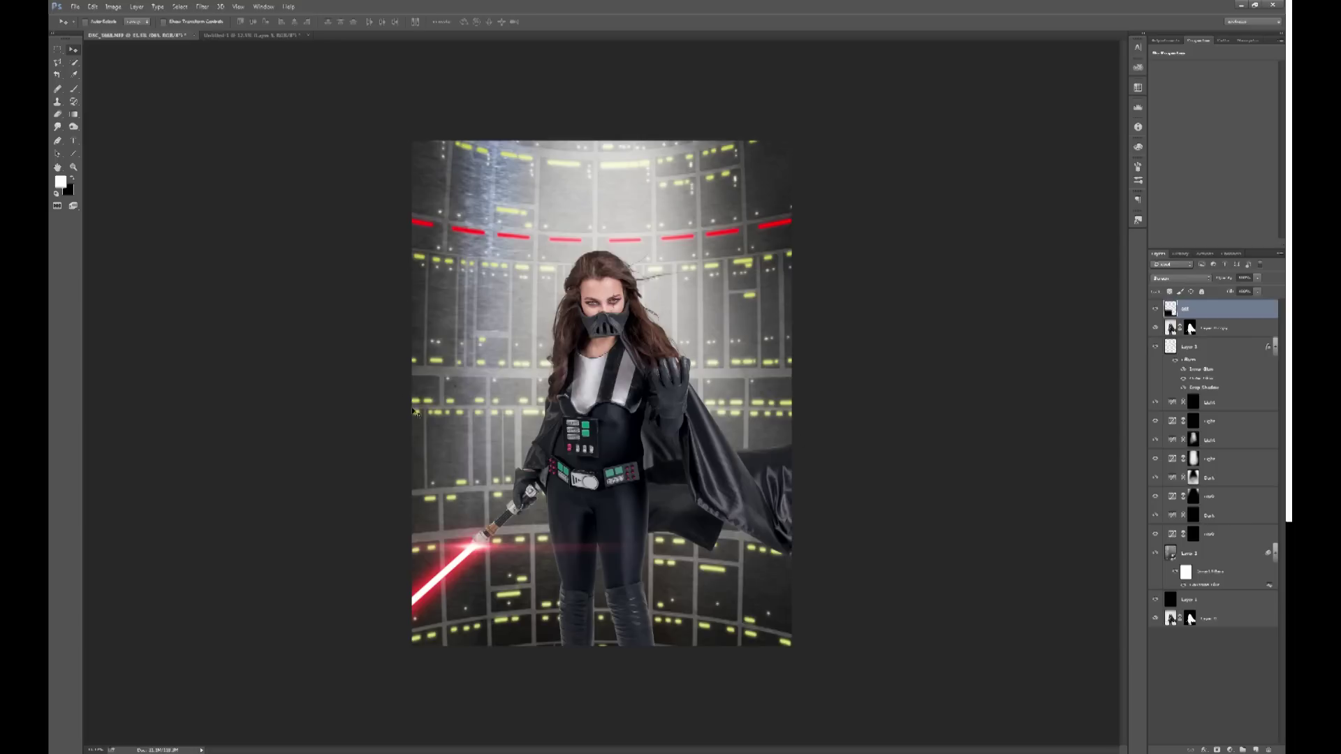
Set up a soft round brush with adjusted size and reduced opacity for painting a glow
click(73, 88)
click(98, 22)
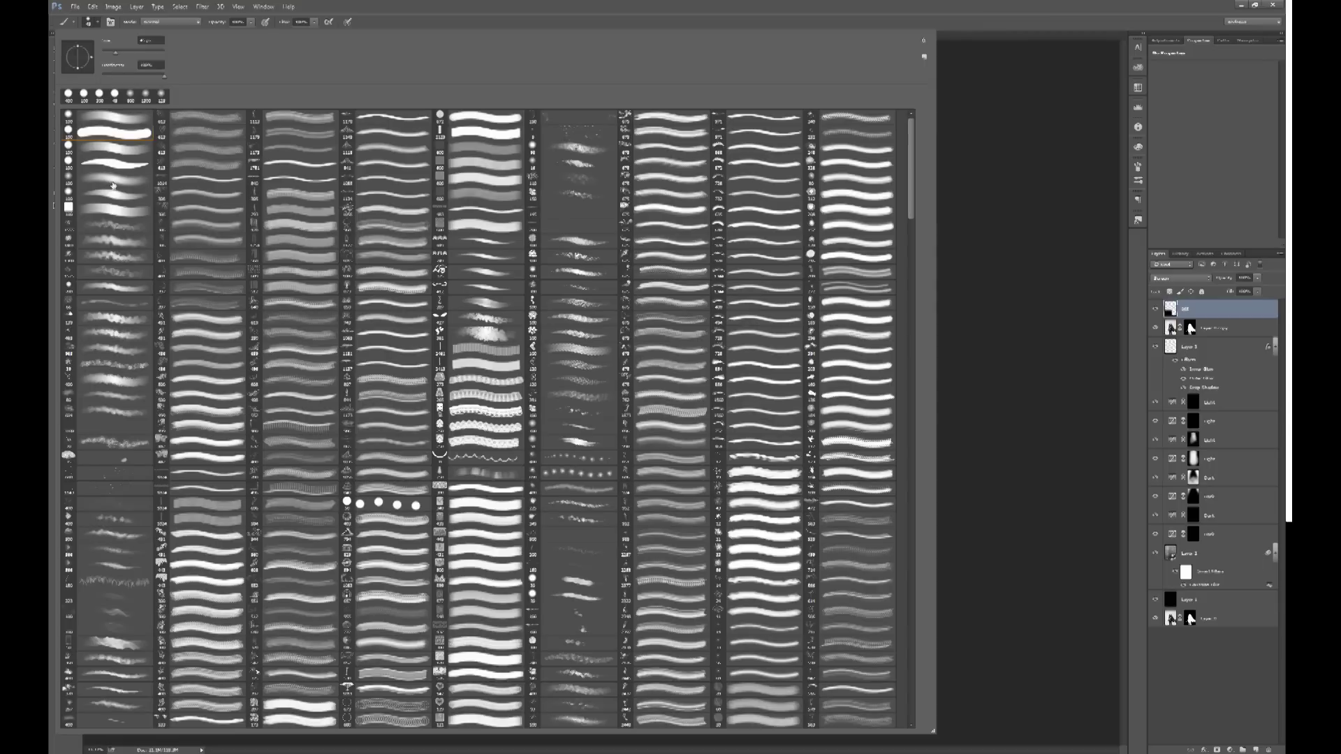
click(109, 186)
drag(104, 77, 77, 88)
key(Return)
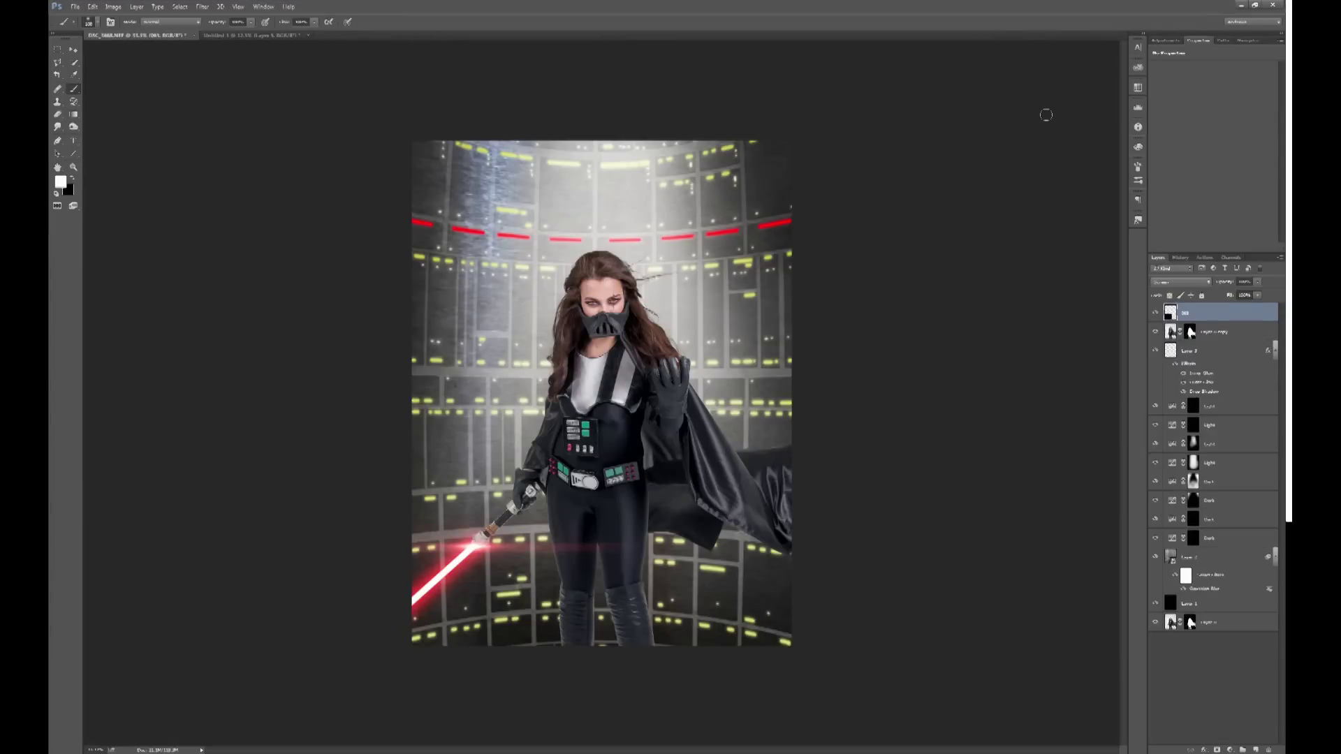
click(252, 23)
drag(236, 37, 236, 36)
click(532, 581)
Add a new layer on top and dab a soft white glow where the blade meets the hilt
click(1257, 750)
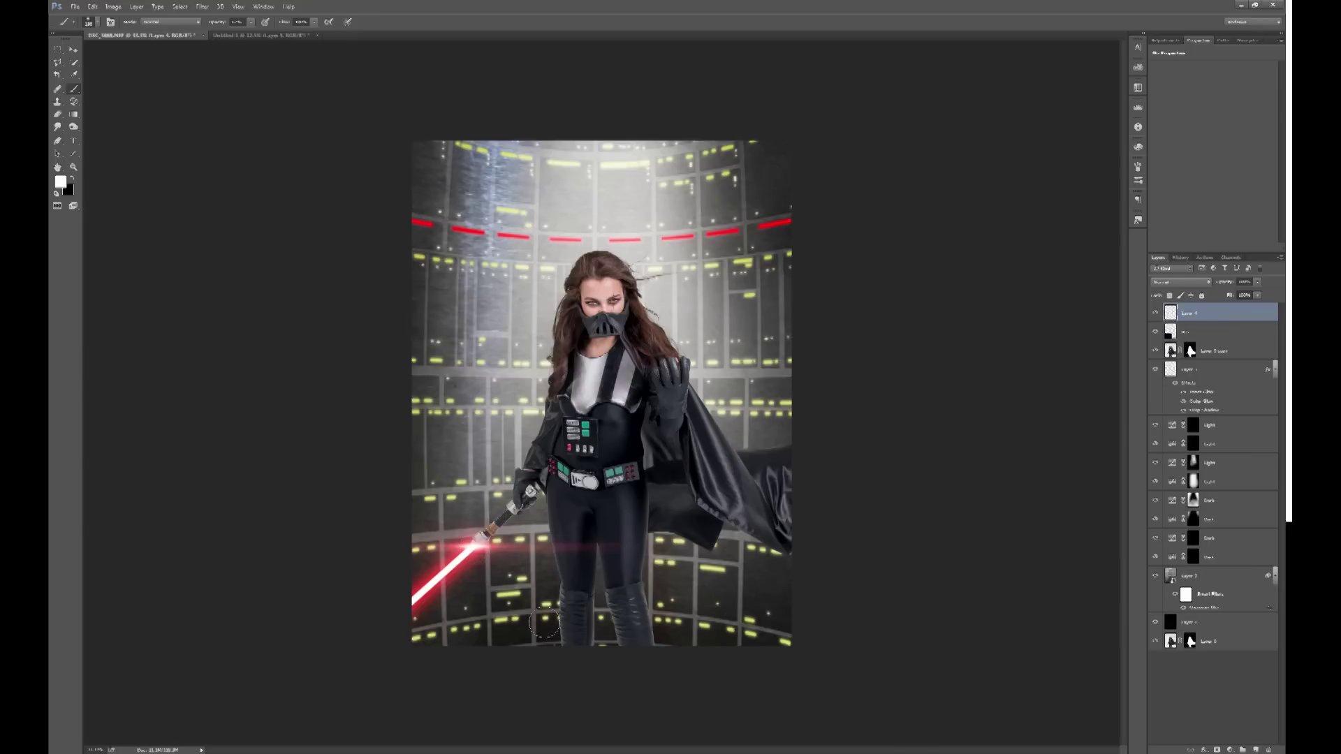
click(473, 547)
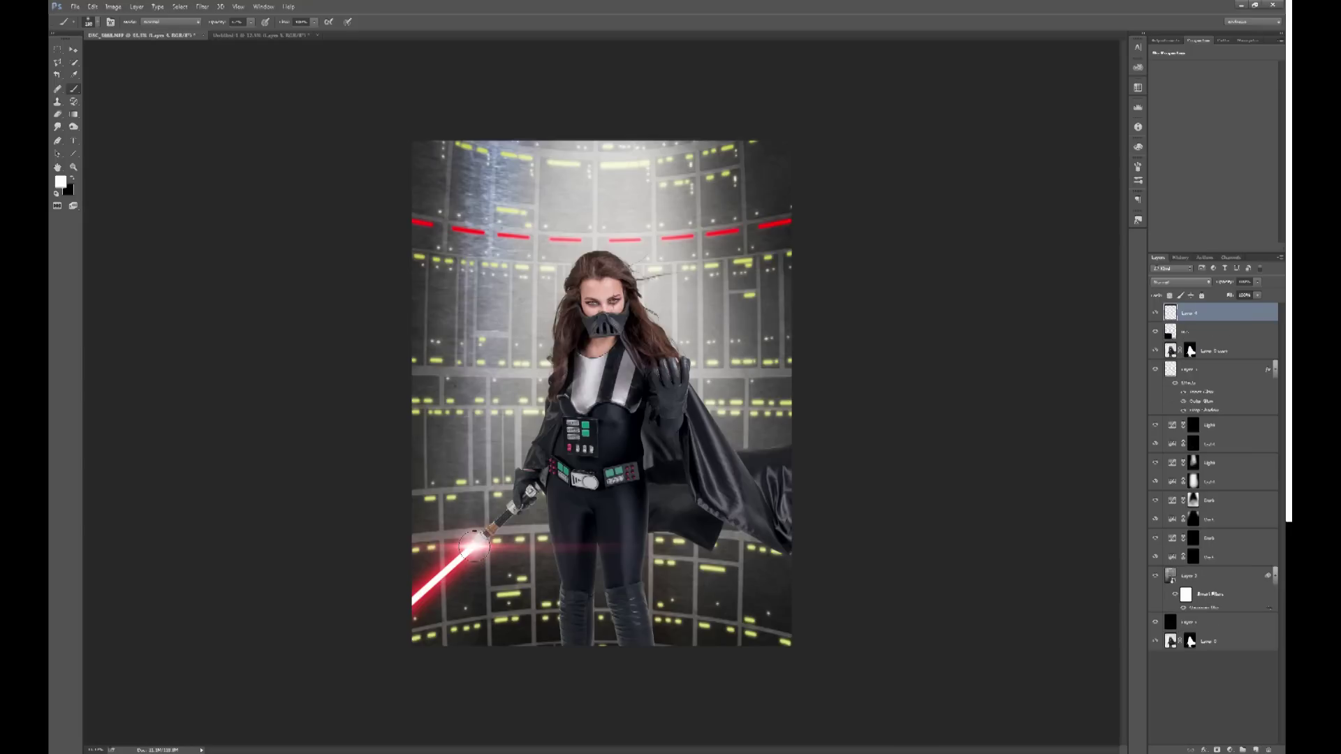
click(474, 547)
Add an empty layer directly beneath the blade layer and rename the blade layer Lightsaber
click(1228, 427)
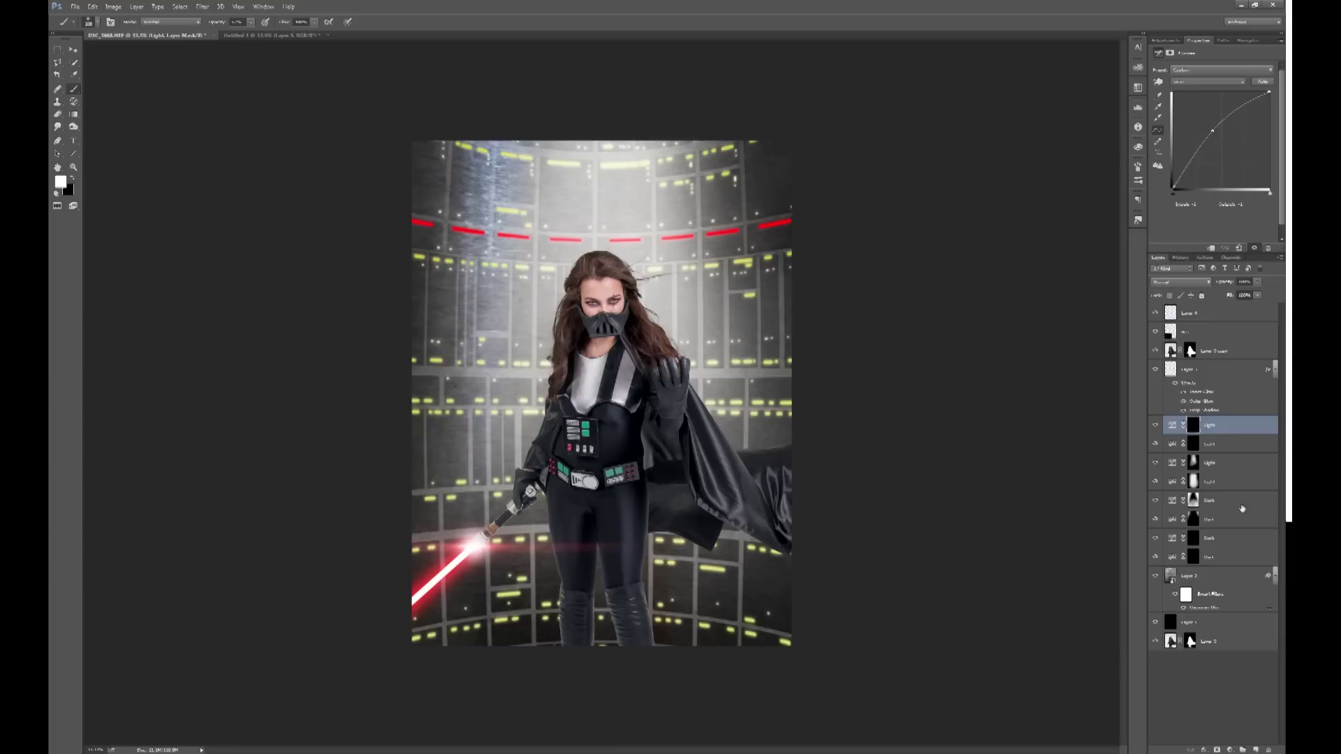
click(1256, 750)
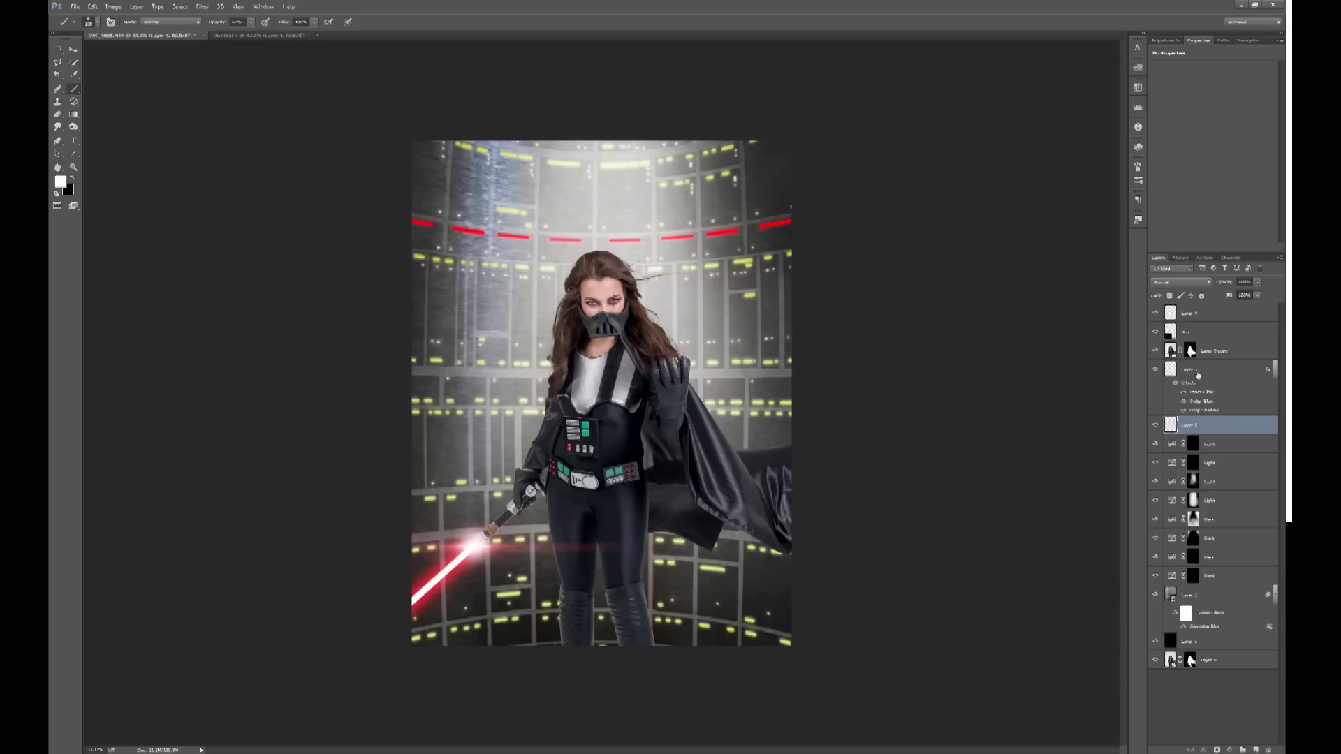
click(1200, 371)
double_click(1195, 371)
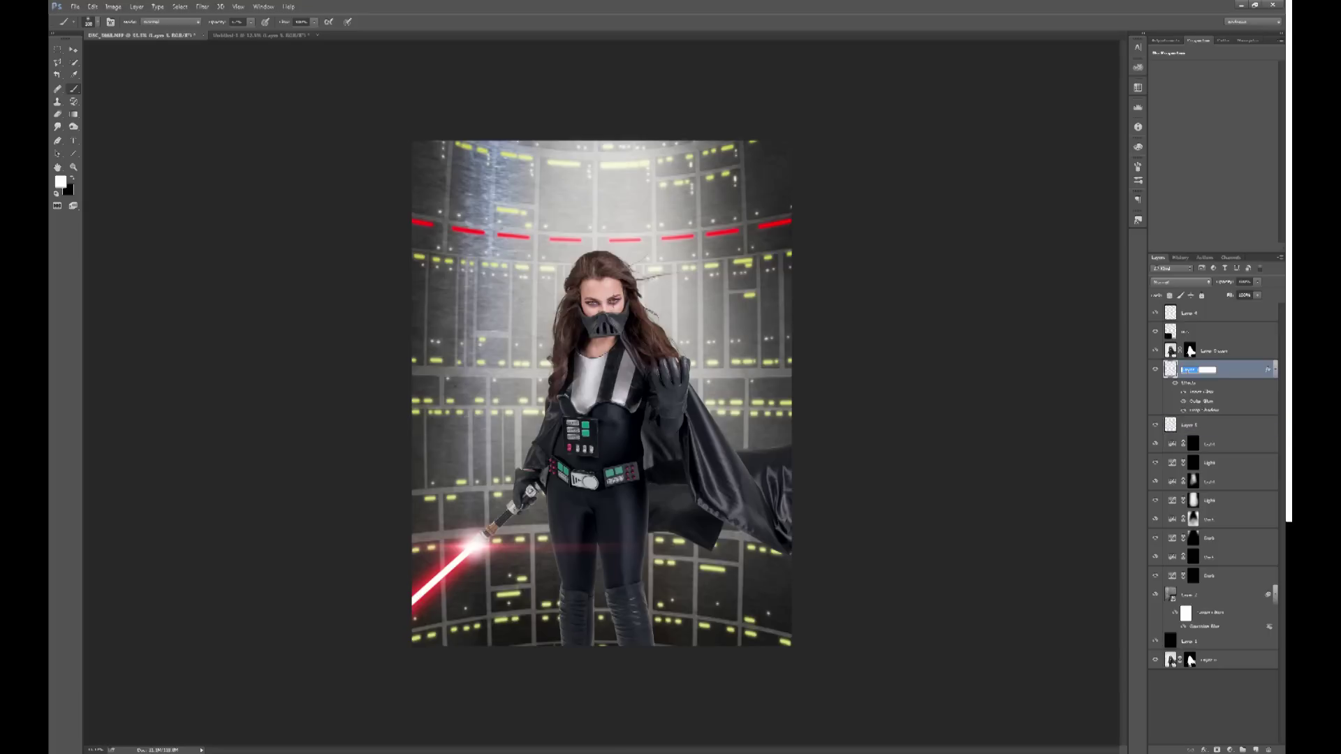
key(BackSpace)
key(Return)
Rename the new empty layer beneath the blade as Fog
click(1187, 427)
double_click(1188, 426)
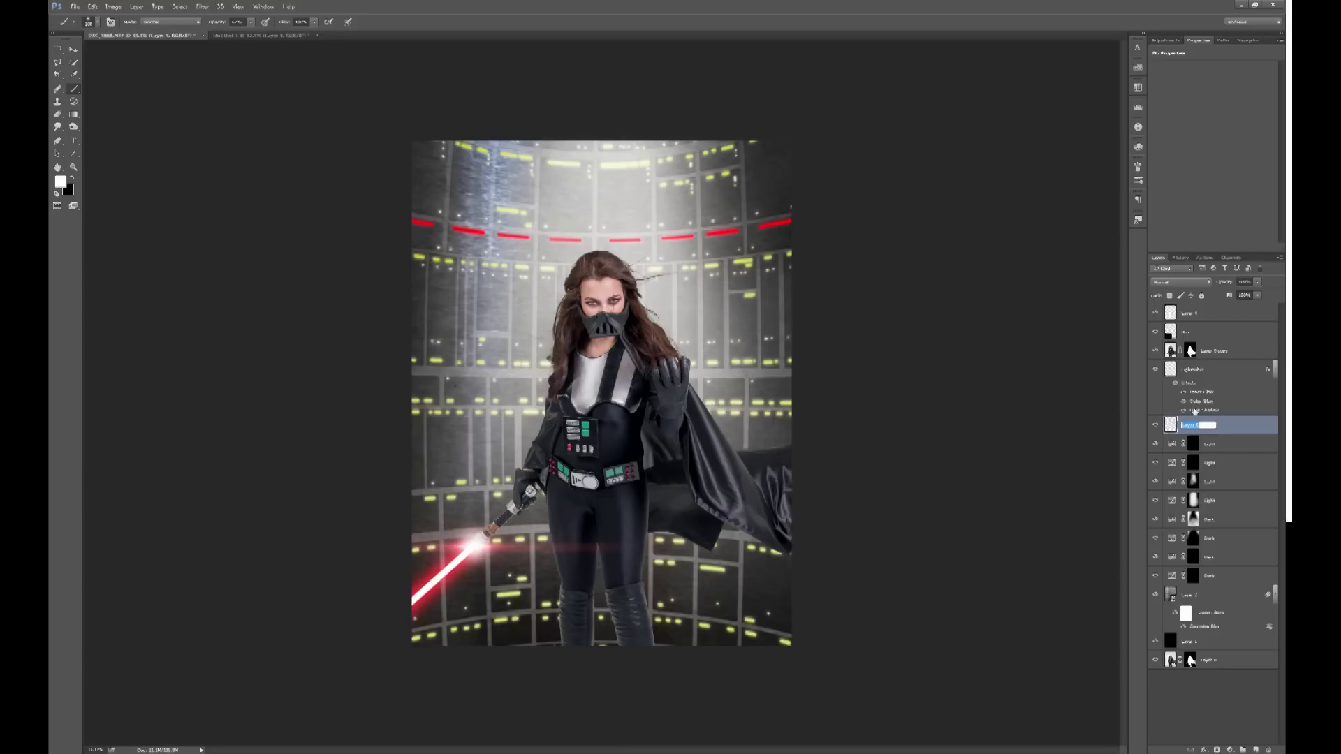
text(Fa)
key(Return)
Choose a textured smoke brush from the brush presets for painting fog
click(95, 23)
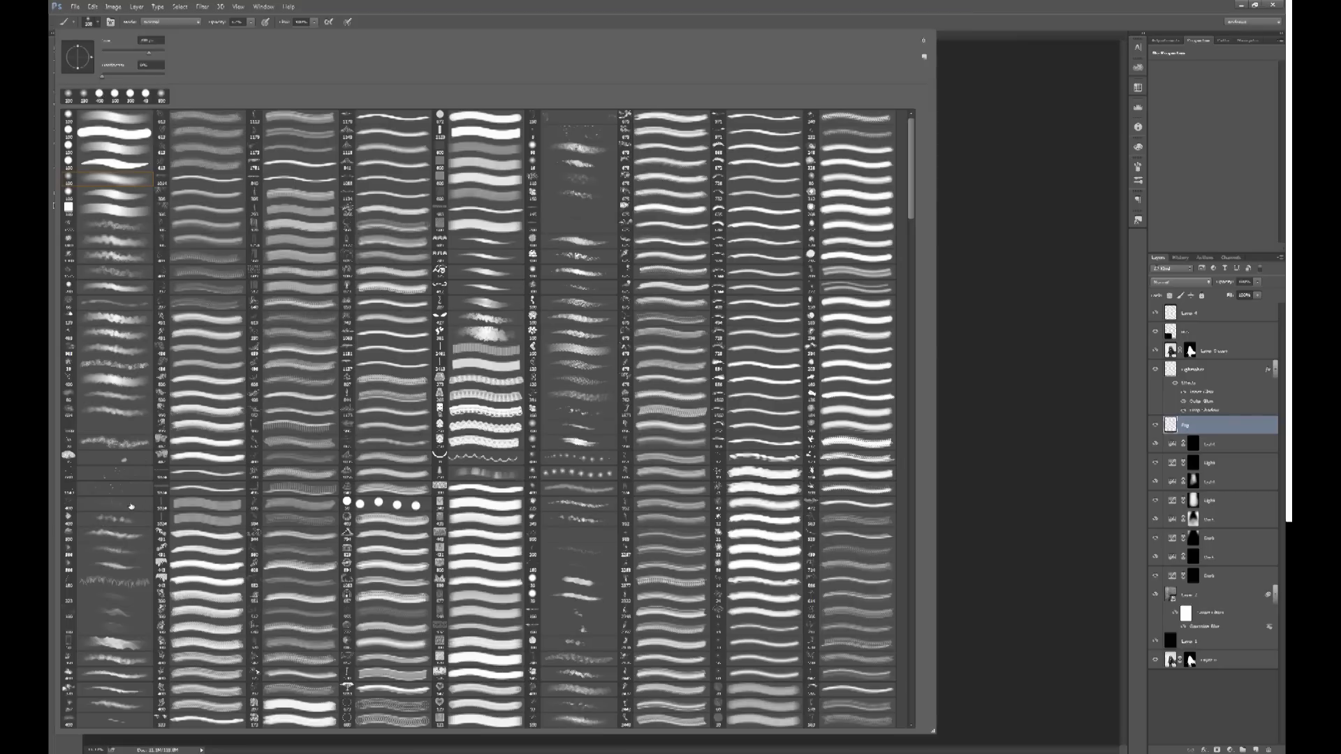
click(129, 553)
click(634, 21)
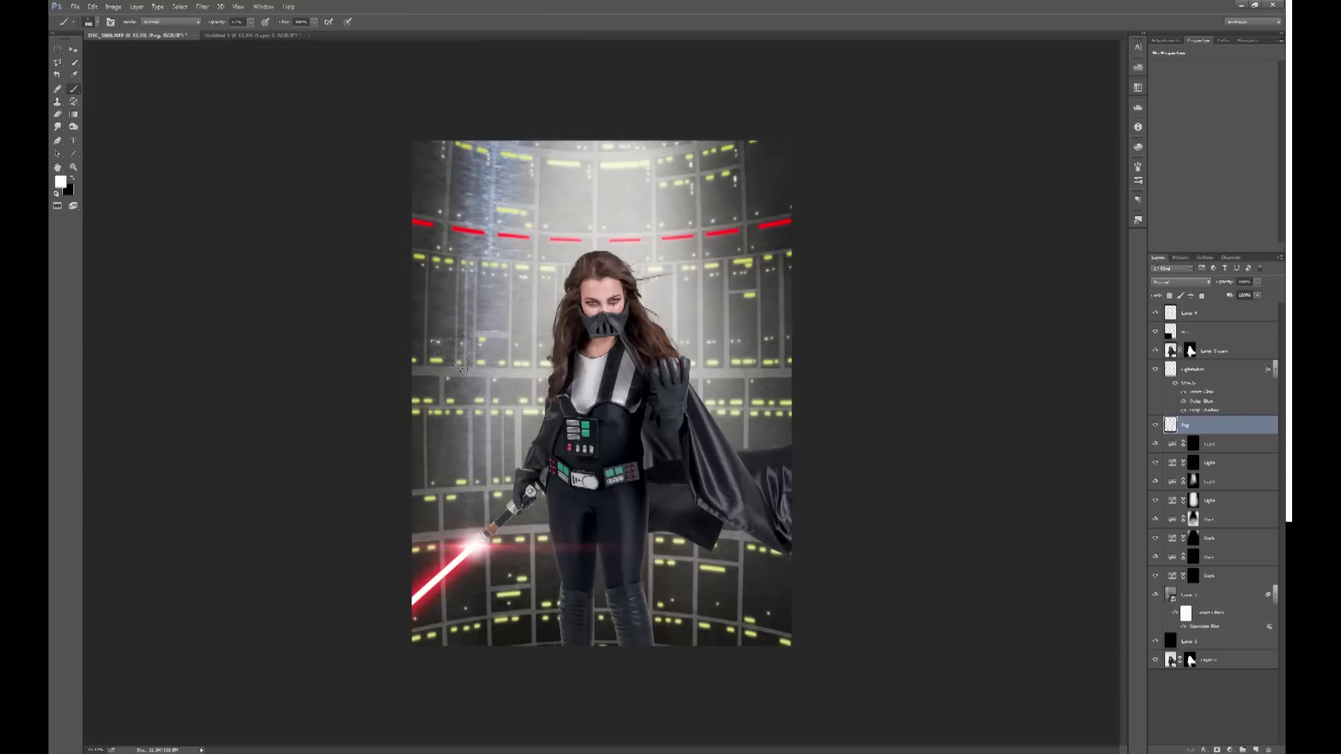
click(96, 21)
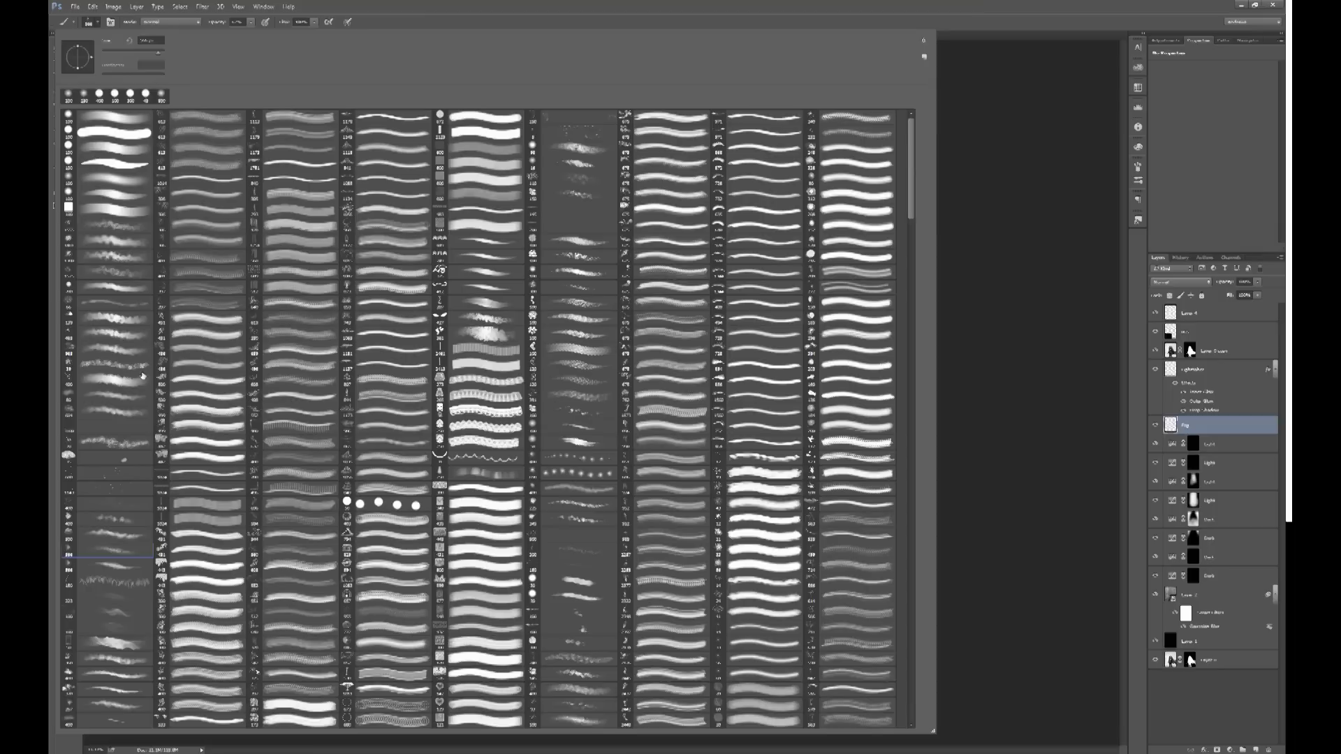
click(579, 29)
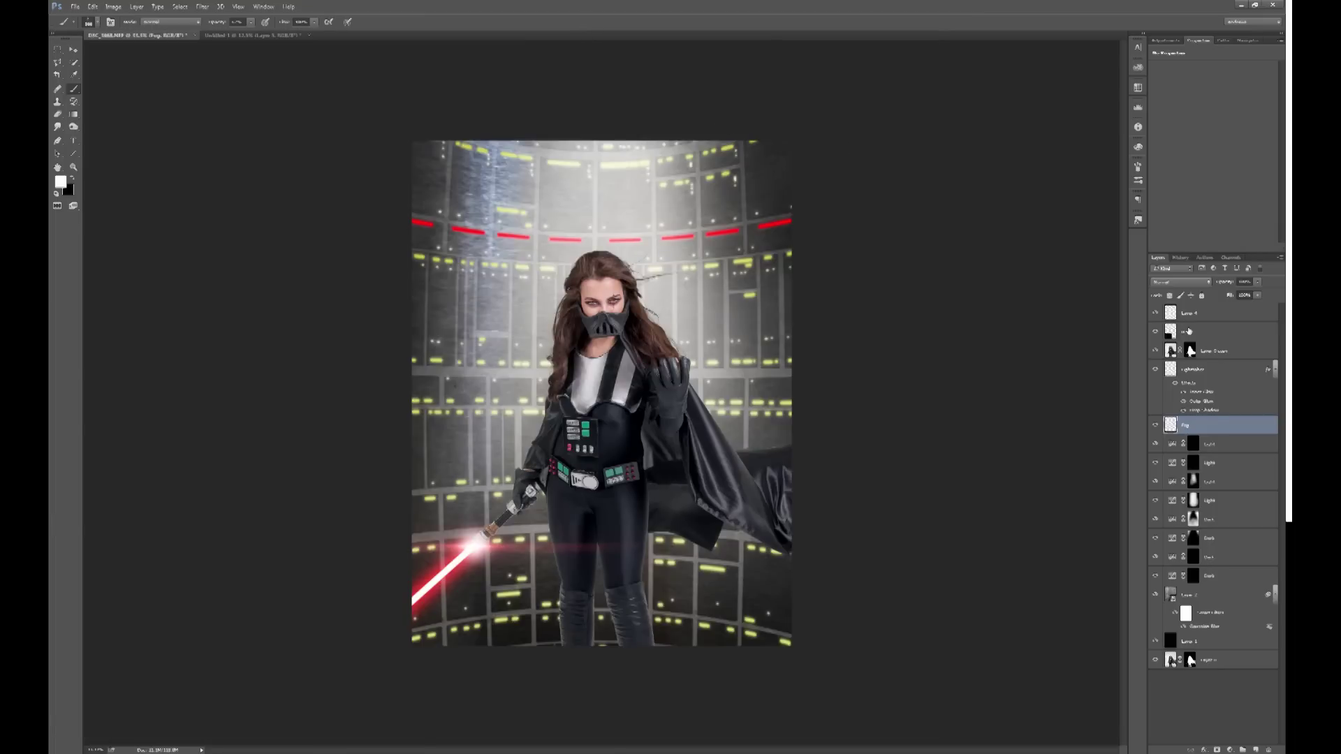
Create a new blank document using the International Paper preset at A4 size
click(75, 7)
click(87, 17)
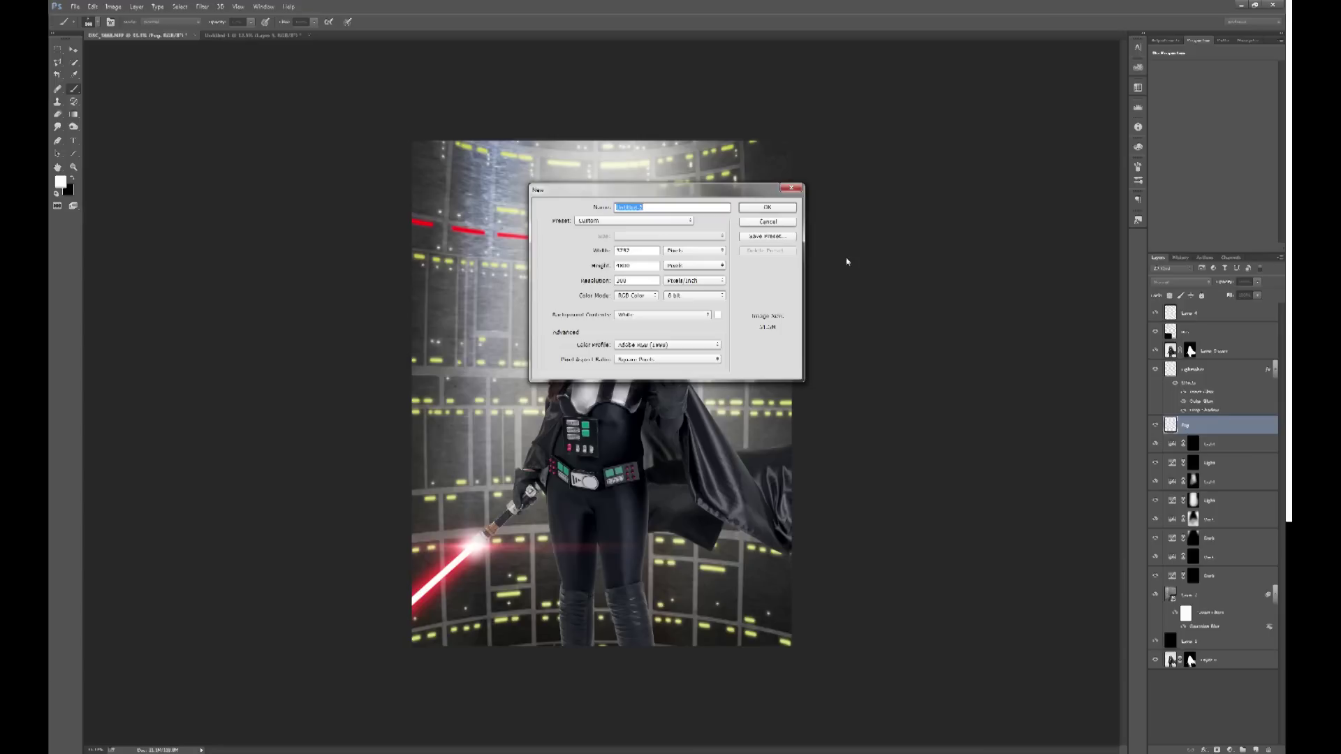
click(662, 220)
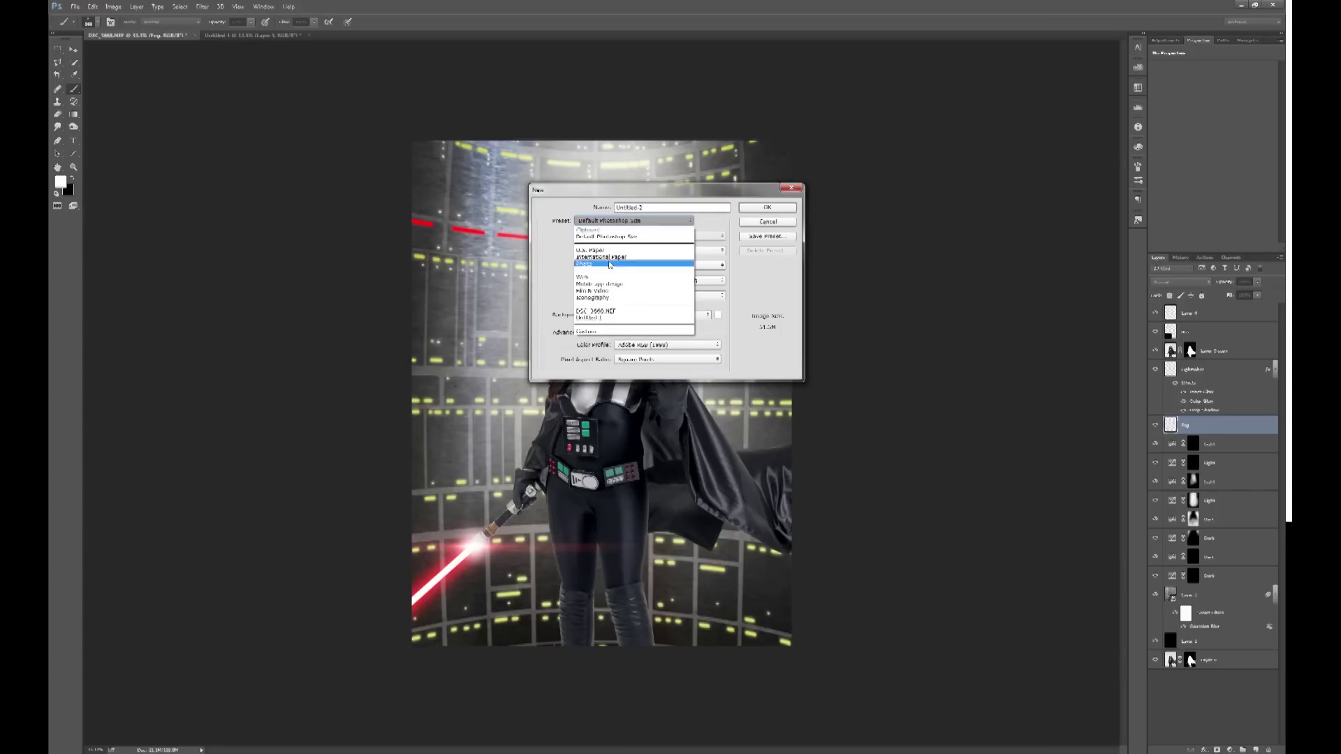
click(601, 257)
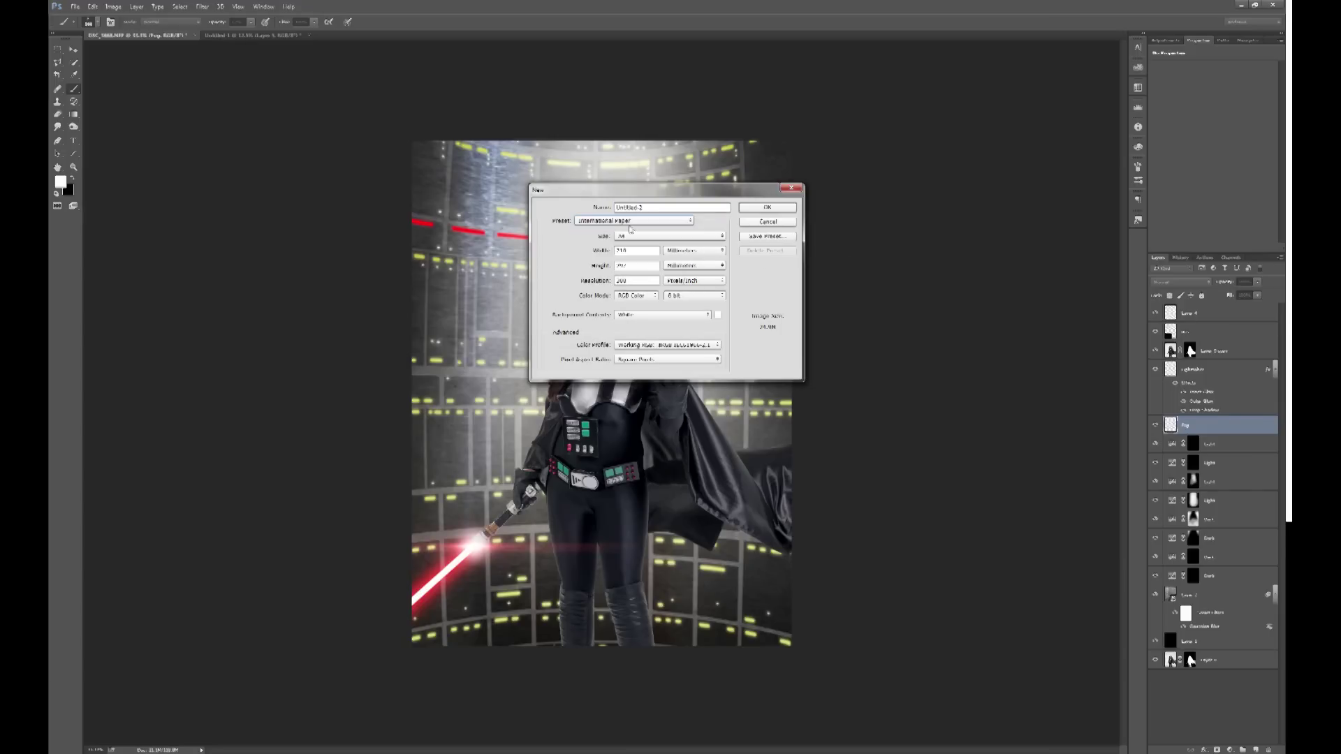
click(766, 208)
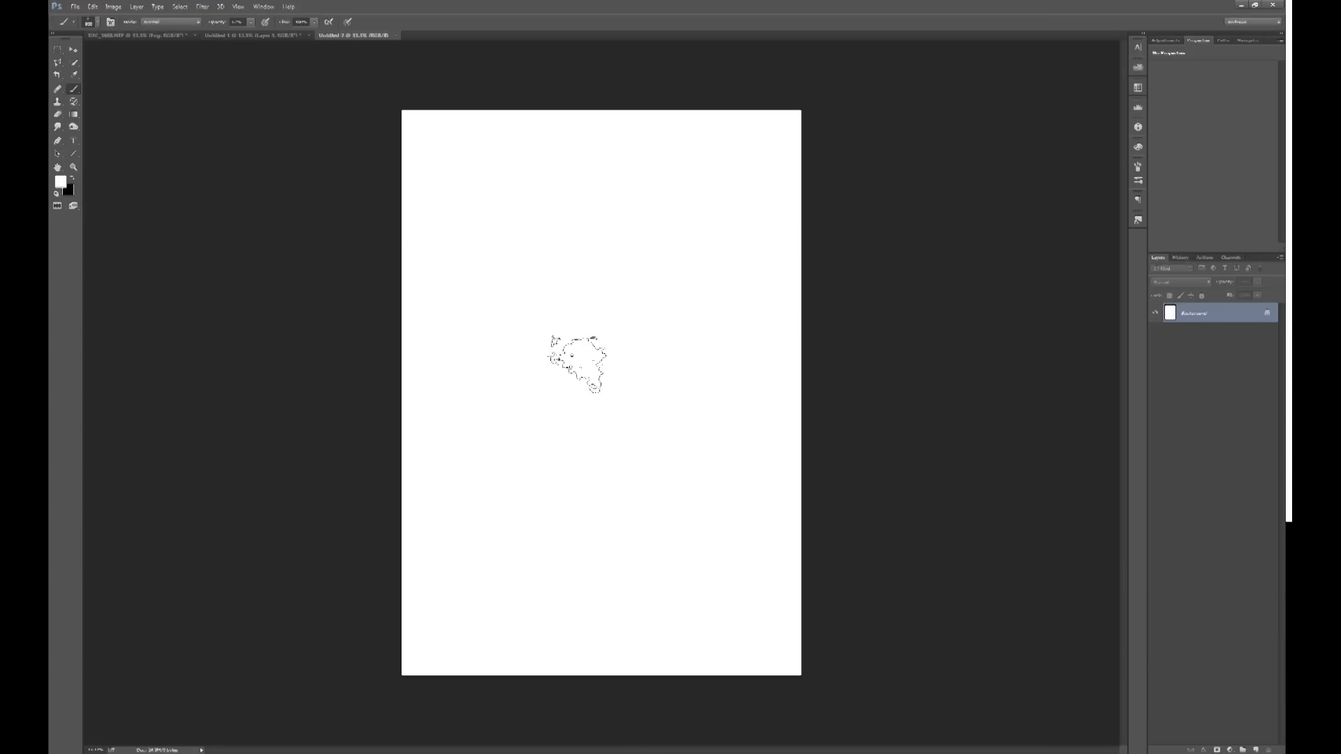
Test the enlarged smoke brush in black by stamping a cloud of fog in the middle of the blank page
click(74, 180)
key(bracketright)
key(bracketright)
key(bracketright)
key(bracketright)
key(bracketright)
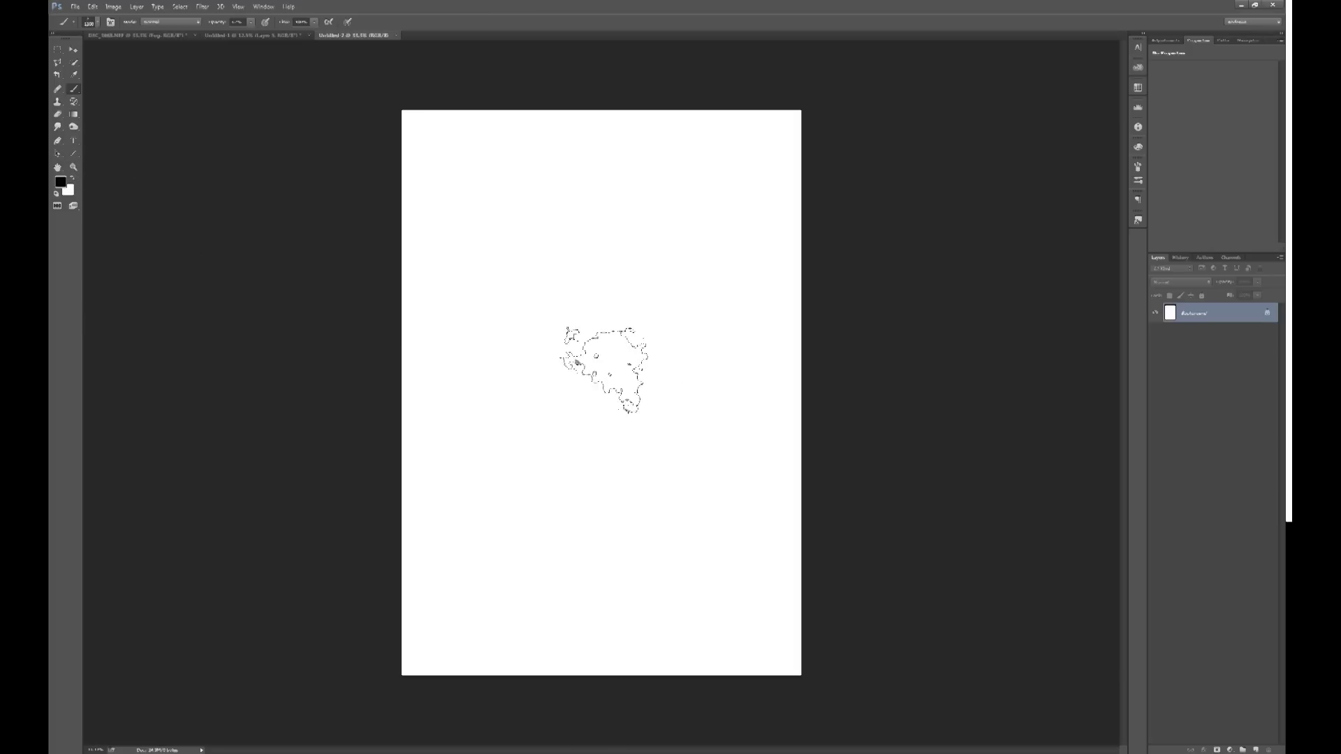
click(594, 370)
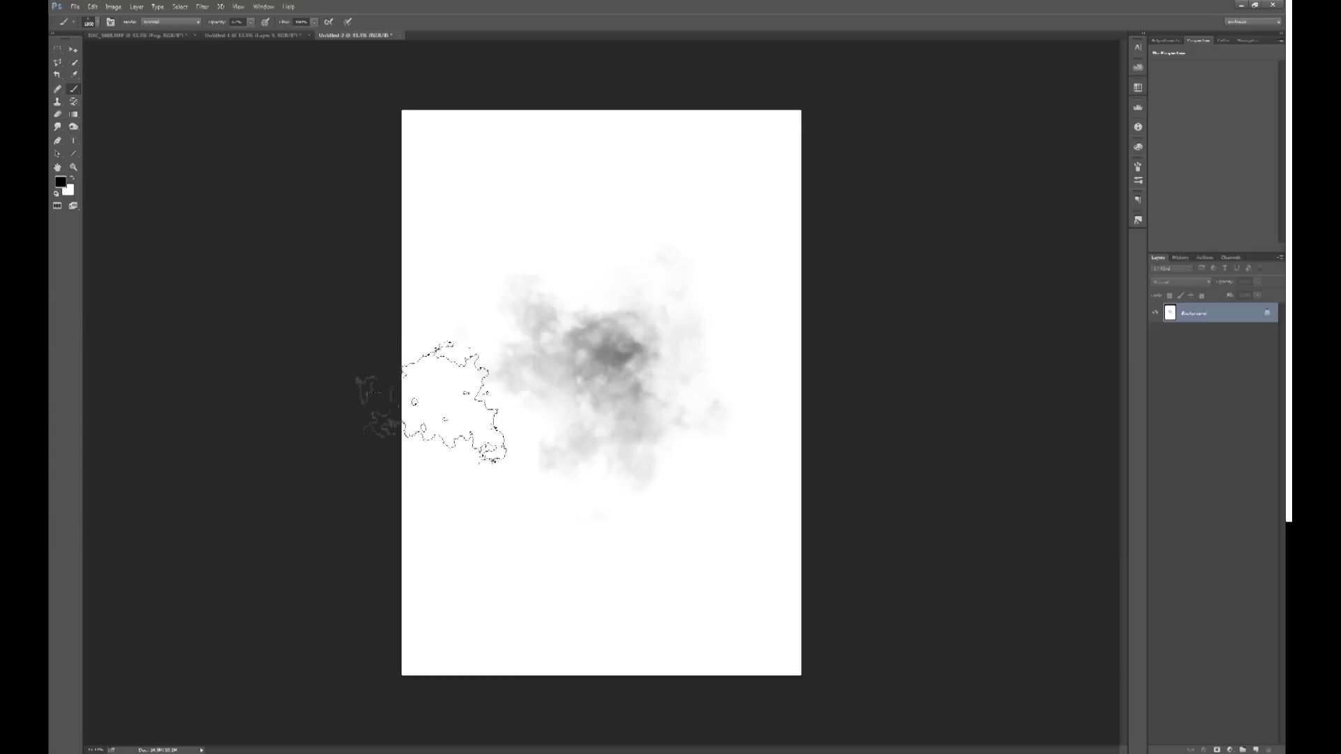
Return to the figure image and paint red fog around the blade on the Fog layer with an enlarged smoke brush
click(139, 35)
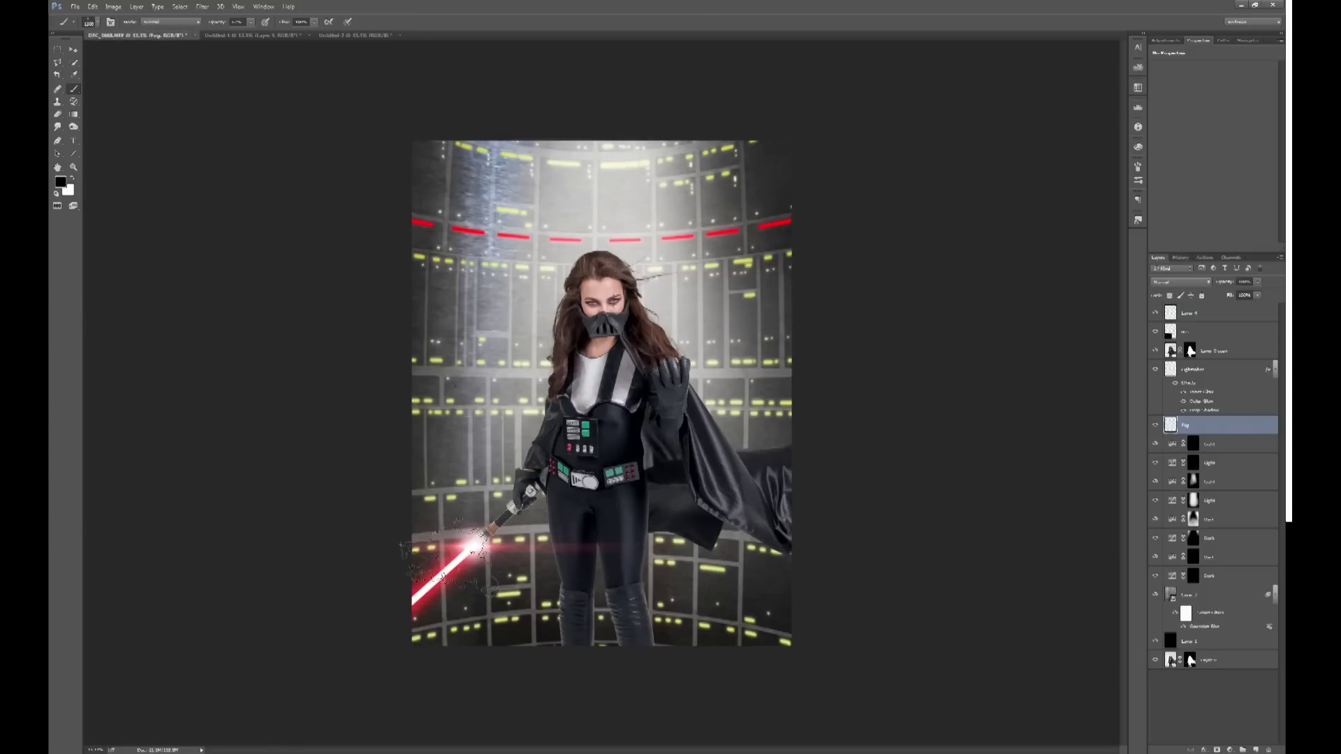
click(60, 183)
drag(972, 421, 988, 413)
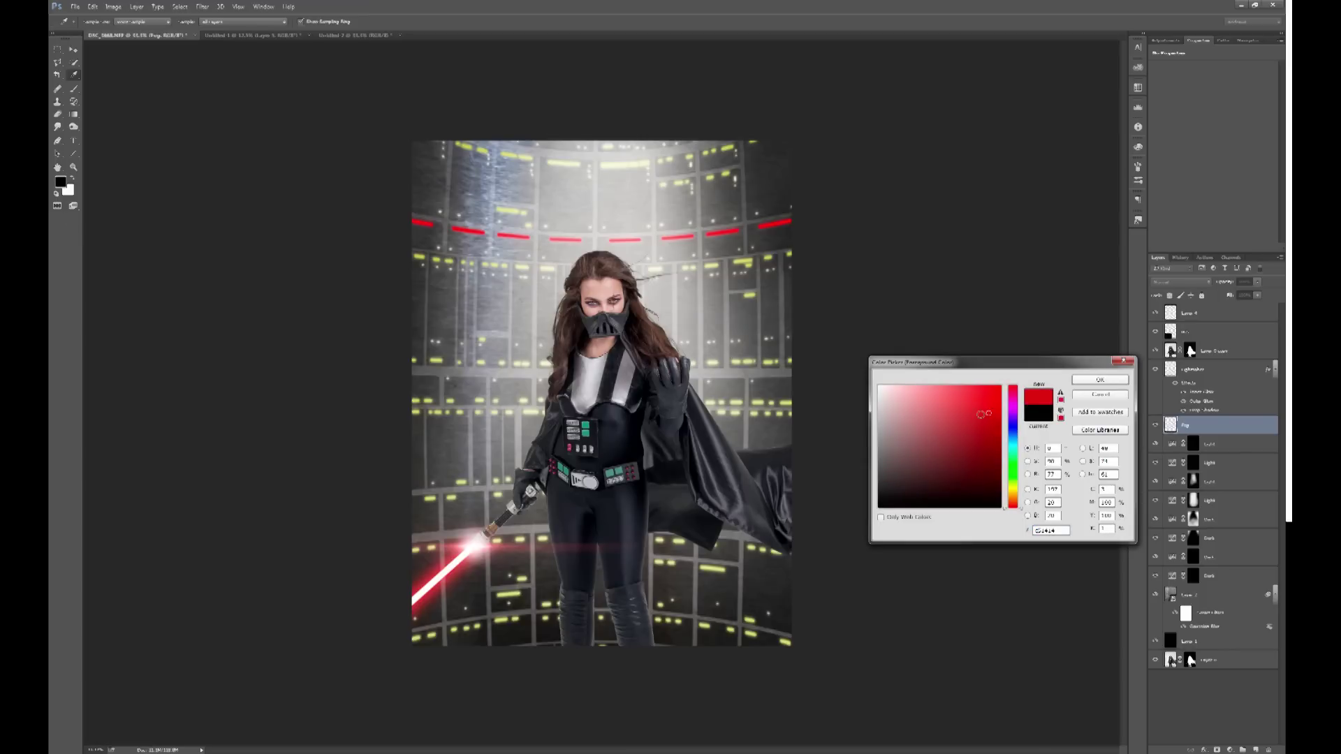
click(1100, 381)
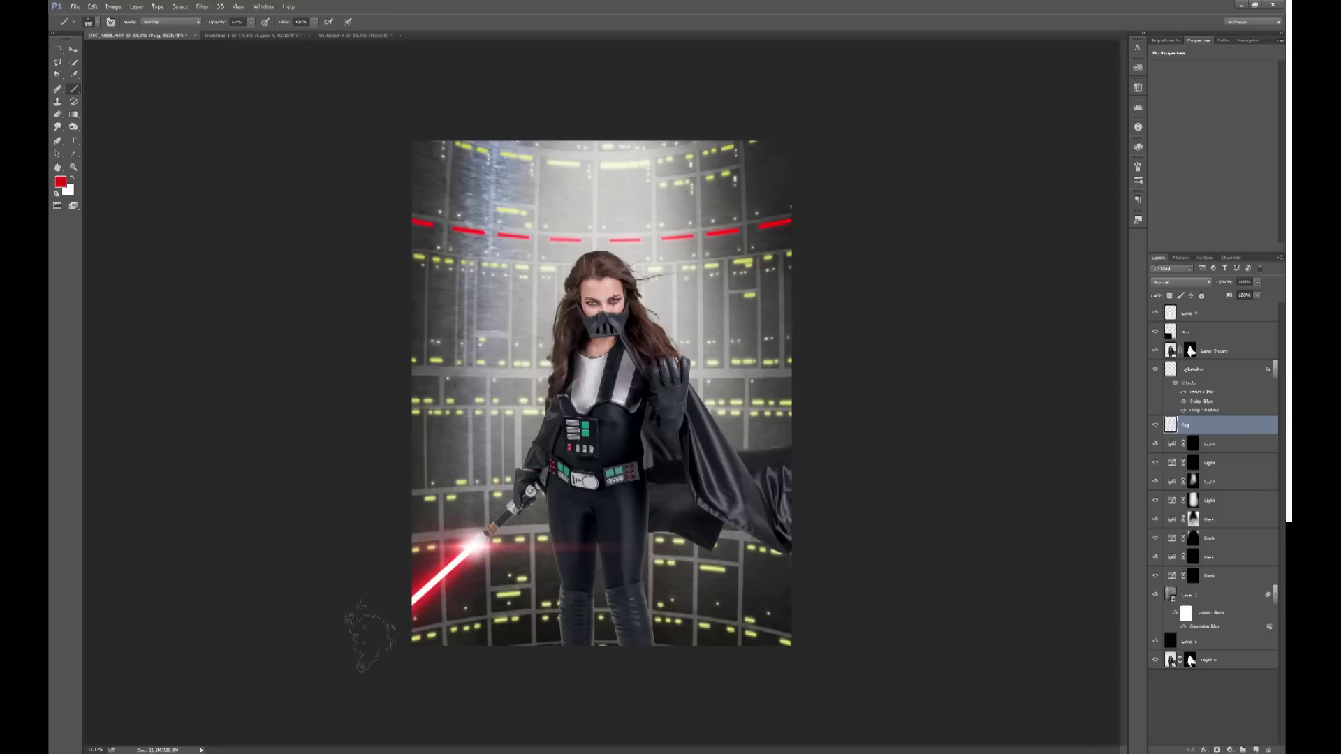
key(bracketright)
key(bracketright)
key(bracketright)
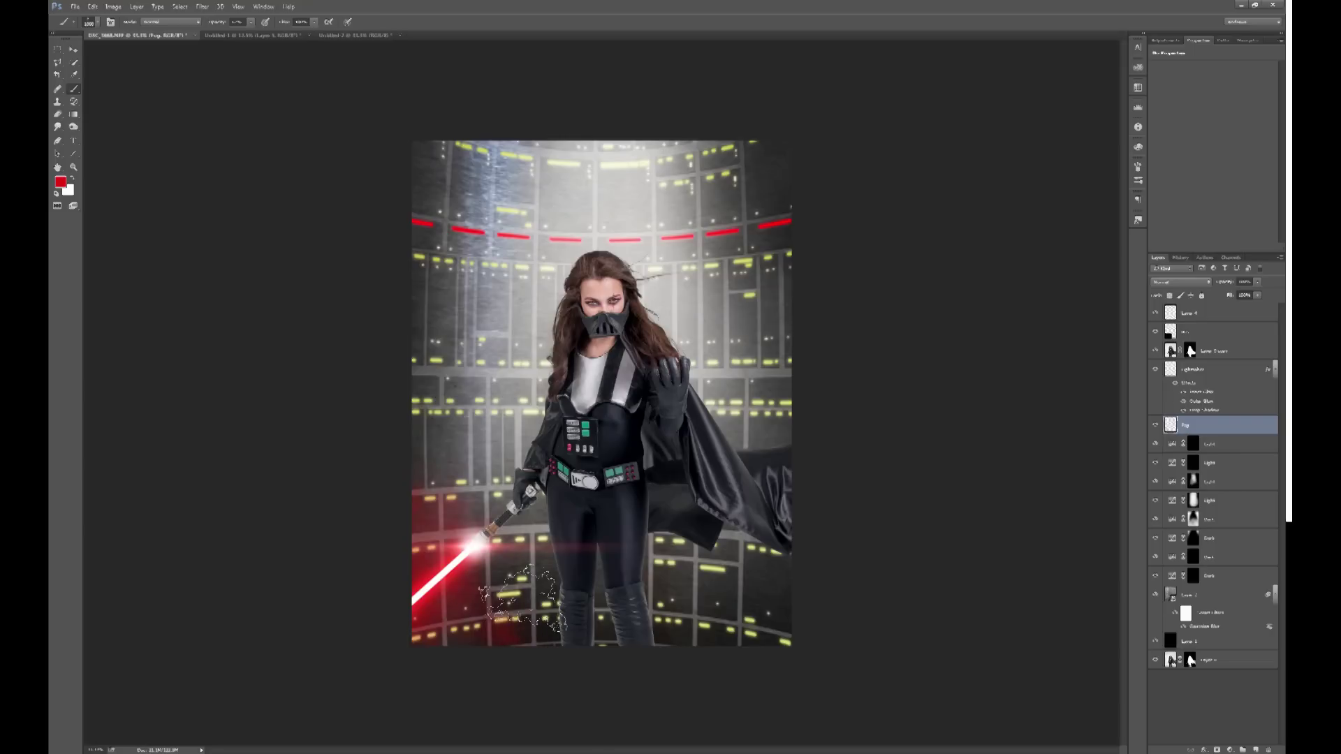
Choose a lightning brush from the brush presets
click(98, 24)
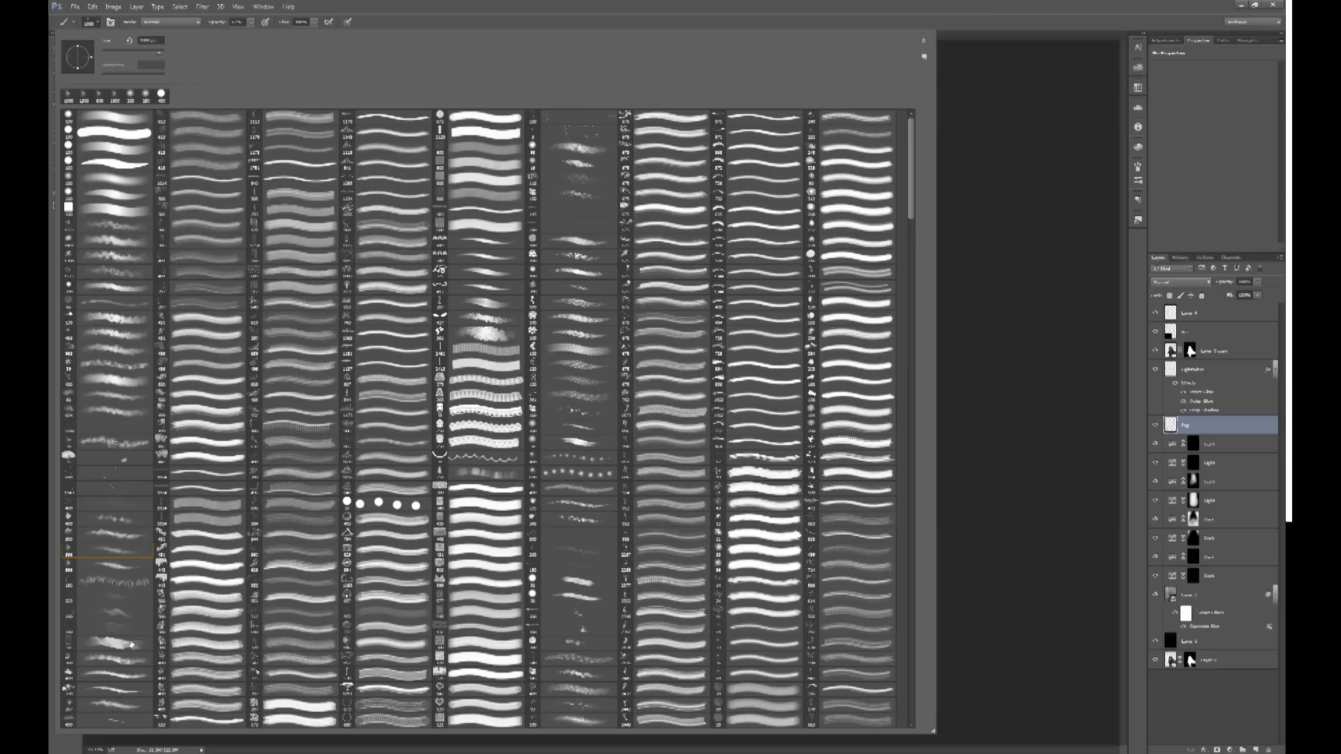
scroll(139, 567, down, 1)
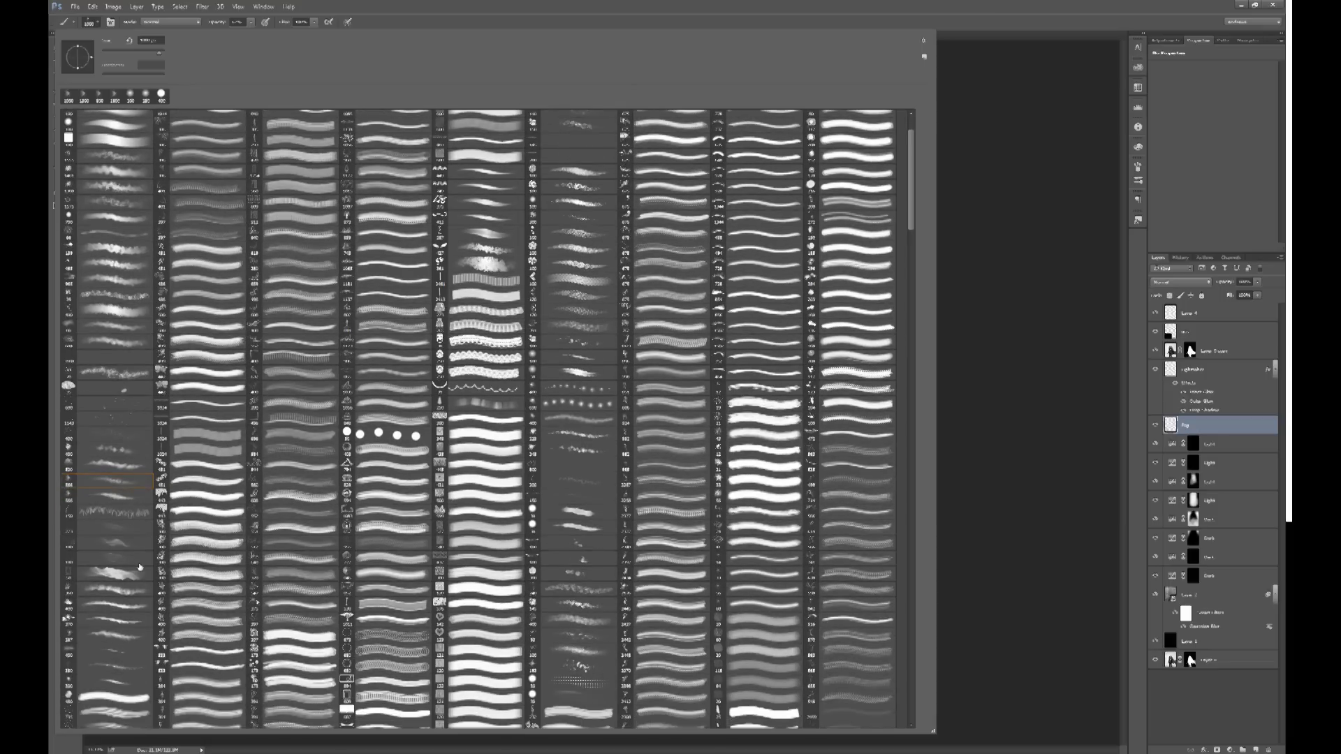
click(148, 671)
click(991, 21)
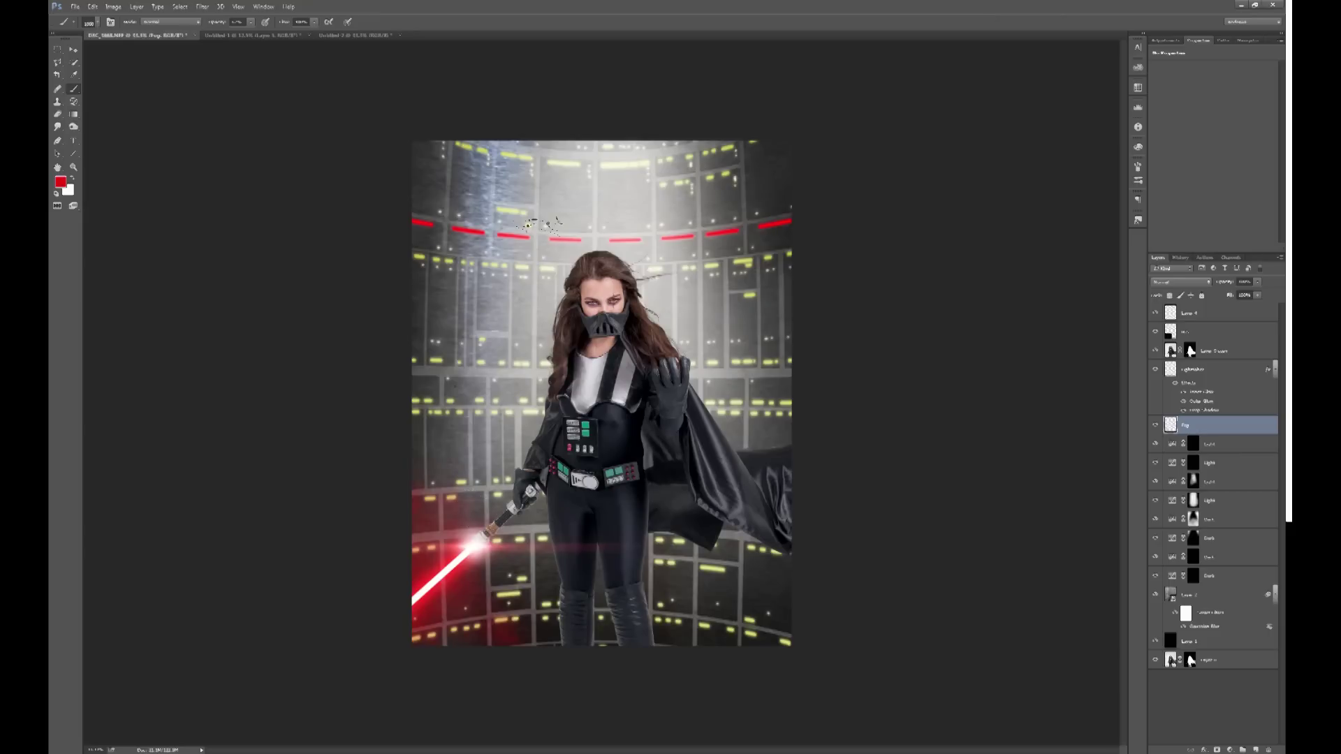
Test the lightning brush in red on the blank A4 page with one long and one short vertical stroke
click(353, 35)
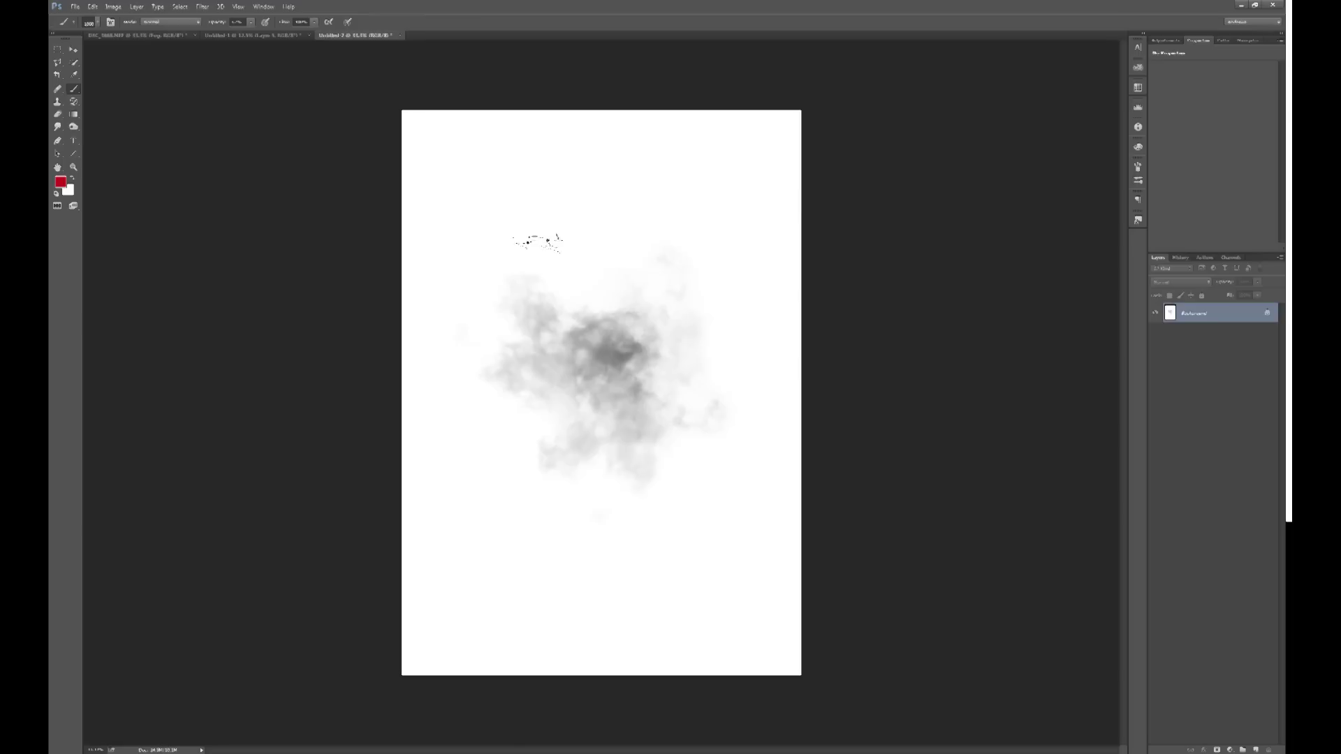
drag(567, 213, 570, 524)
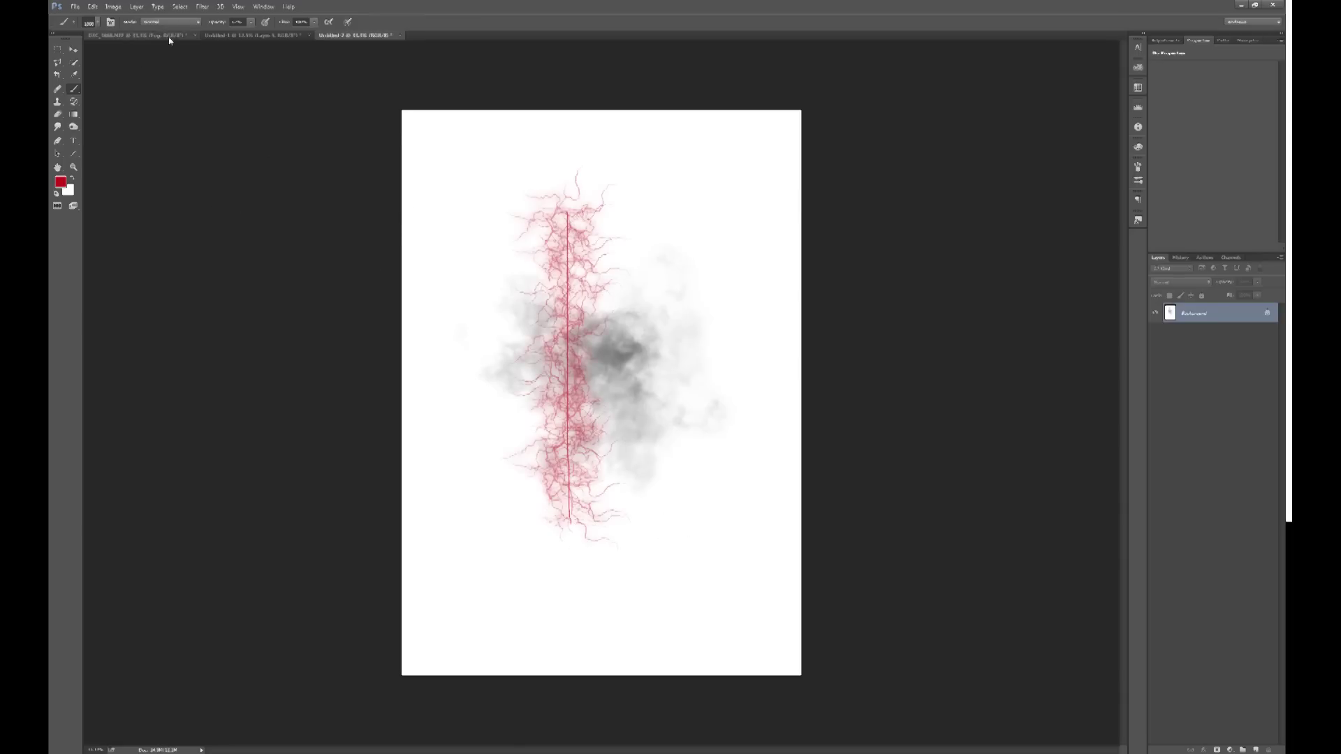
drag(663, 203, 665, 241)
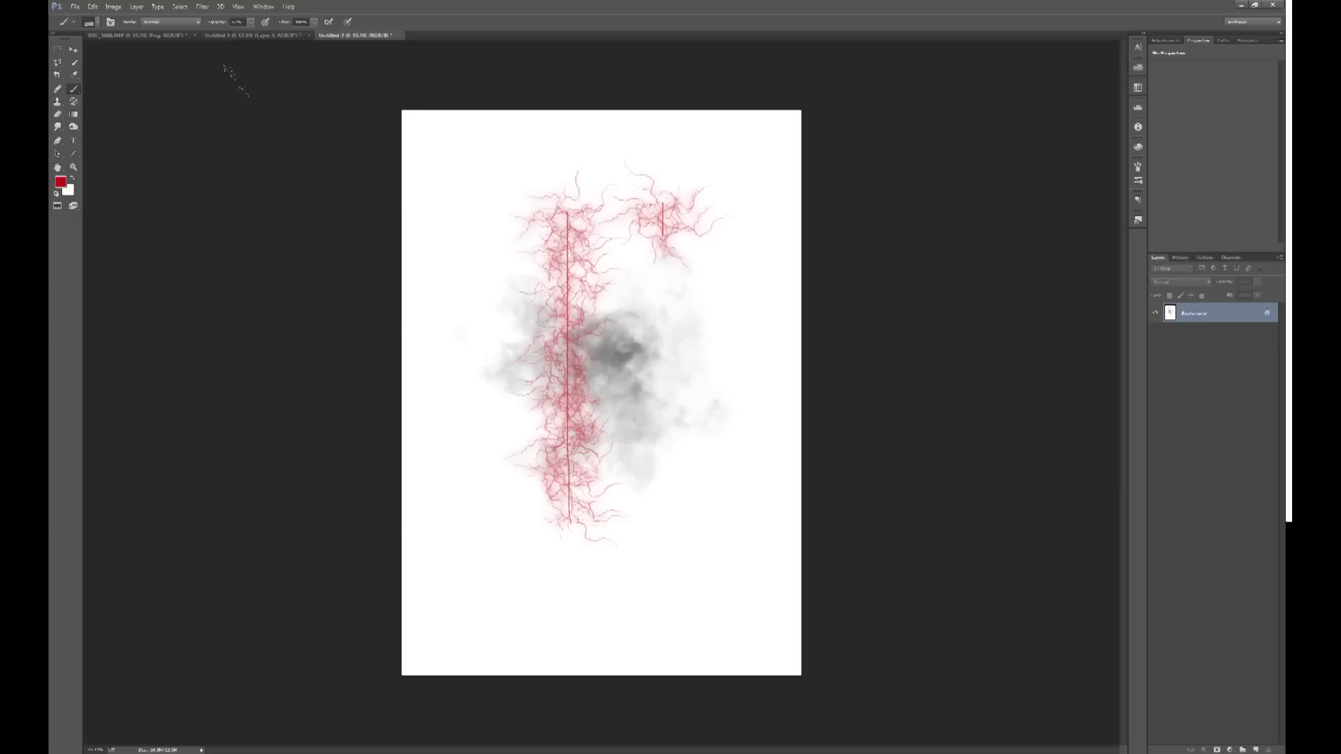
Return to the figure image, add a new layer above the Fog layer, and stamp red lightning above the figure's head
click(160, 35)
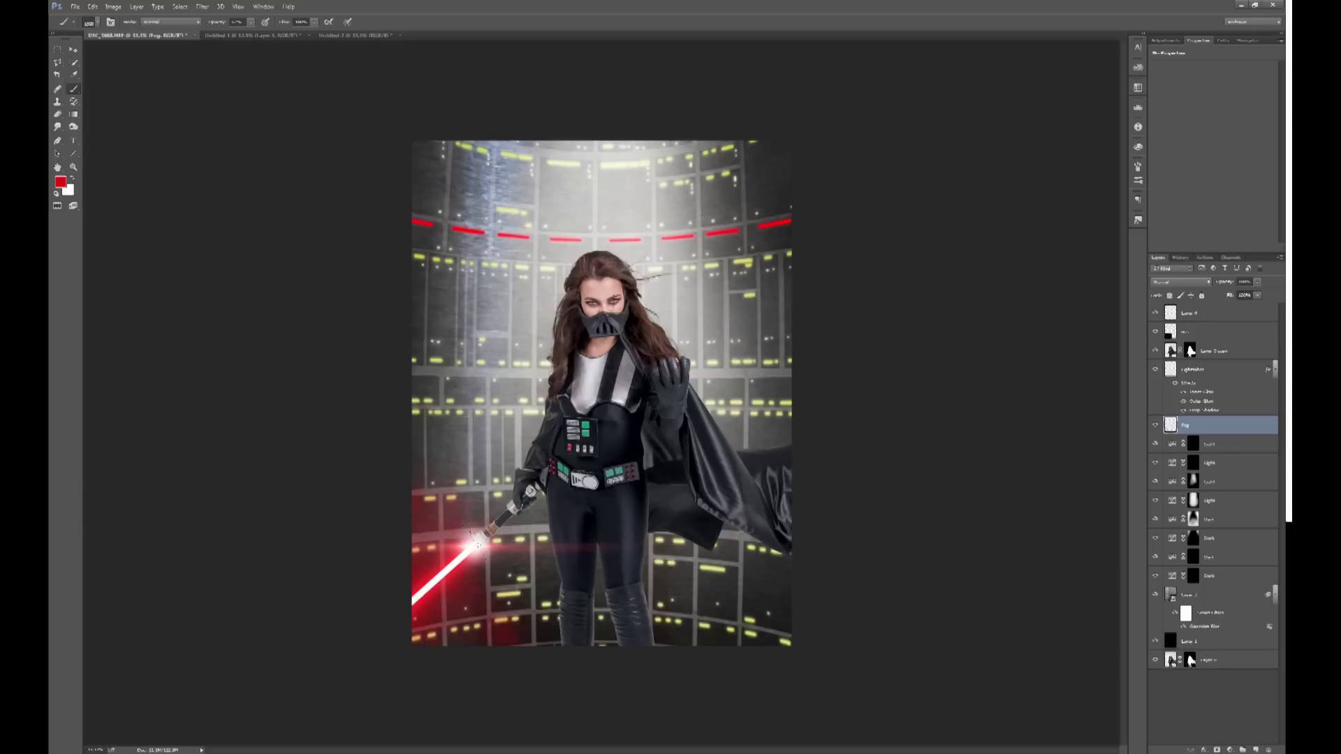
click(1257, 749)
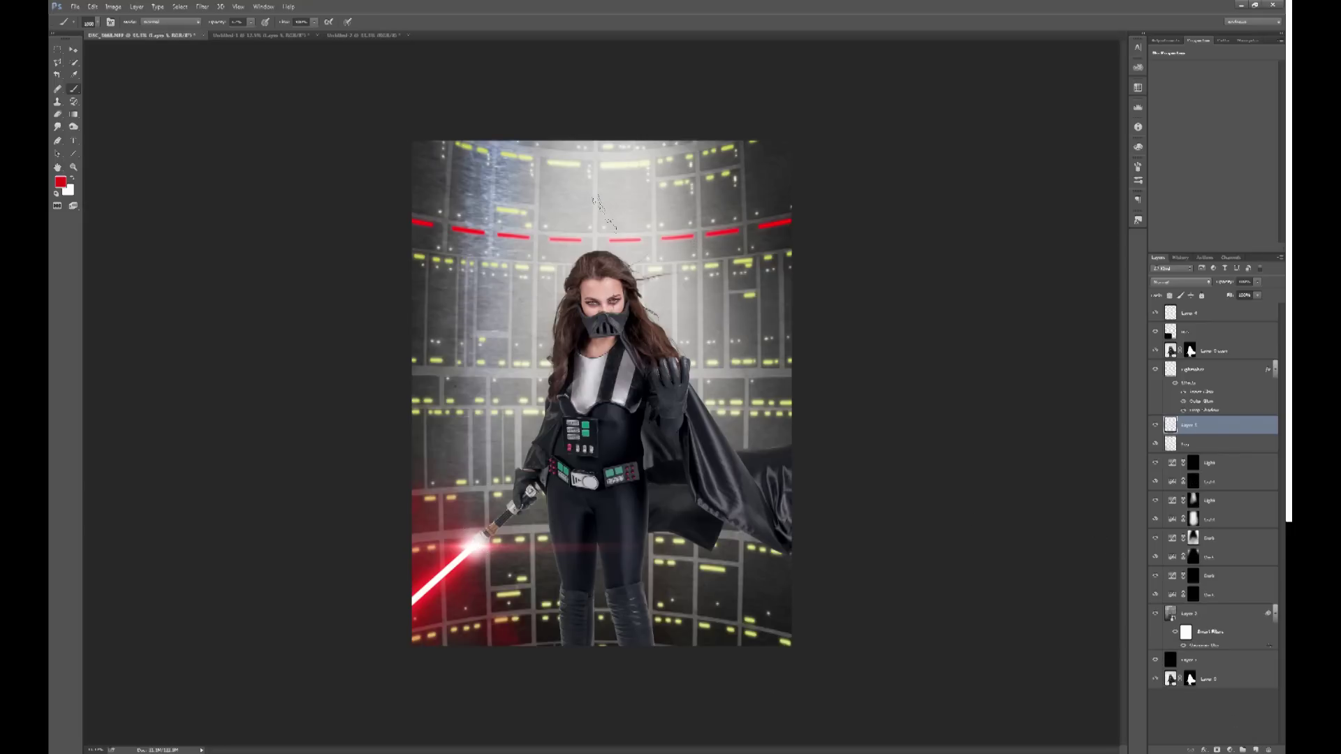
click(601, 218)
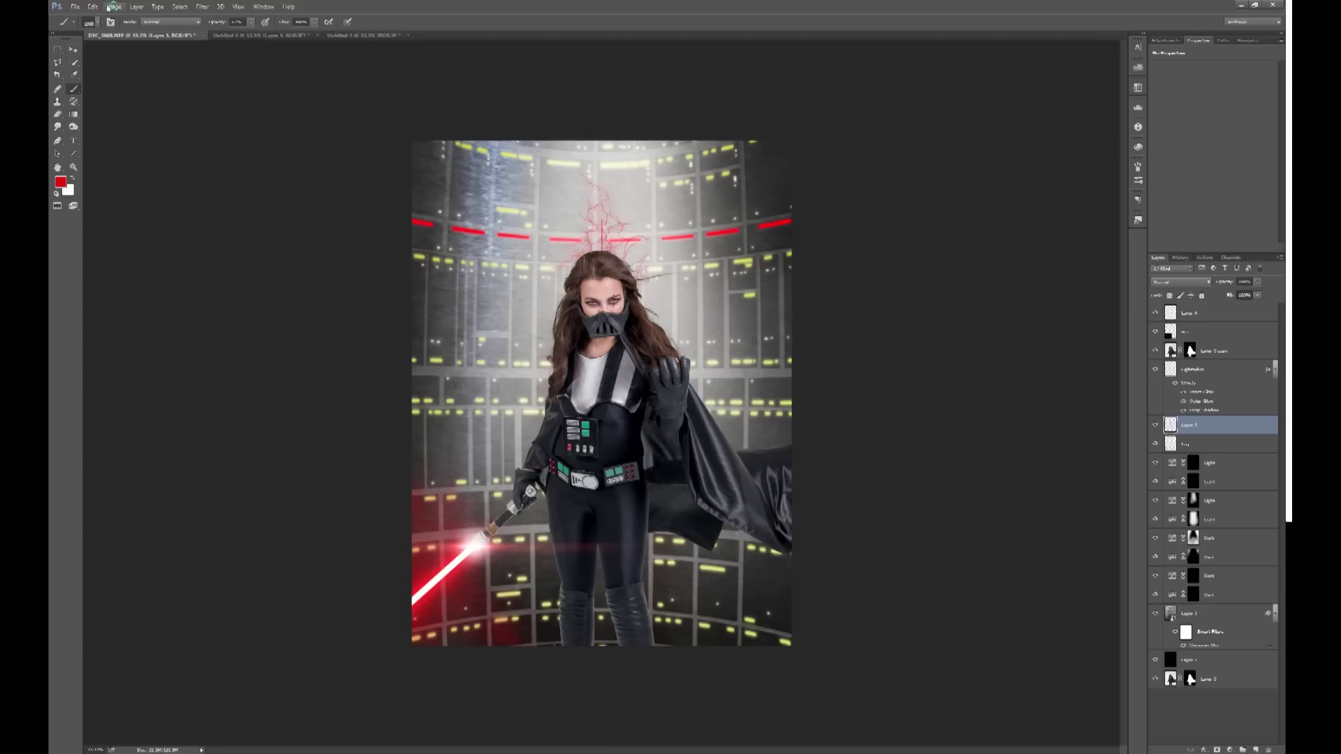
Transform the red lightning by moving and rotating it so it lies along the lightsaber blade
click(73, 52)
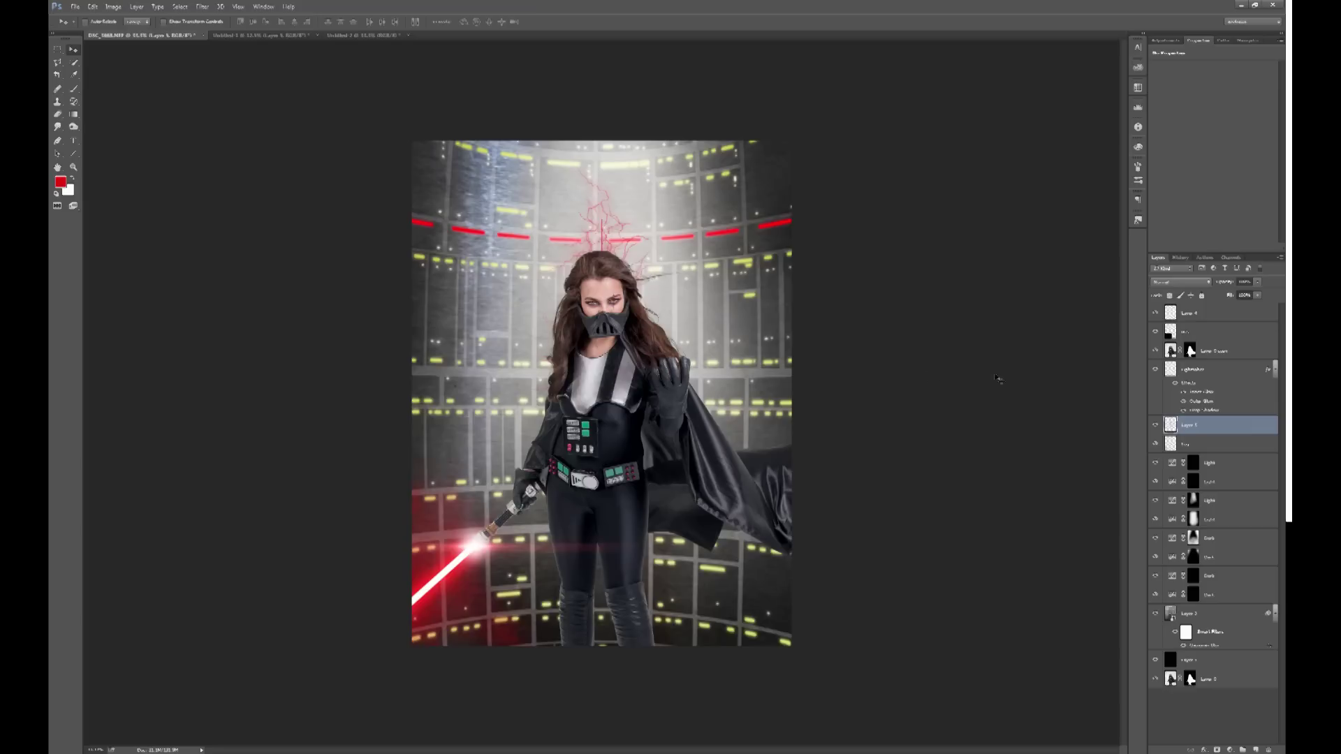
key(ctrl+t)
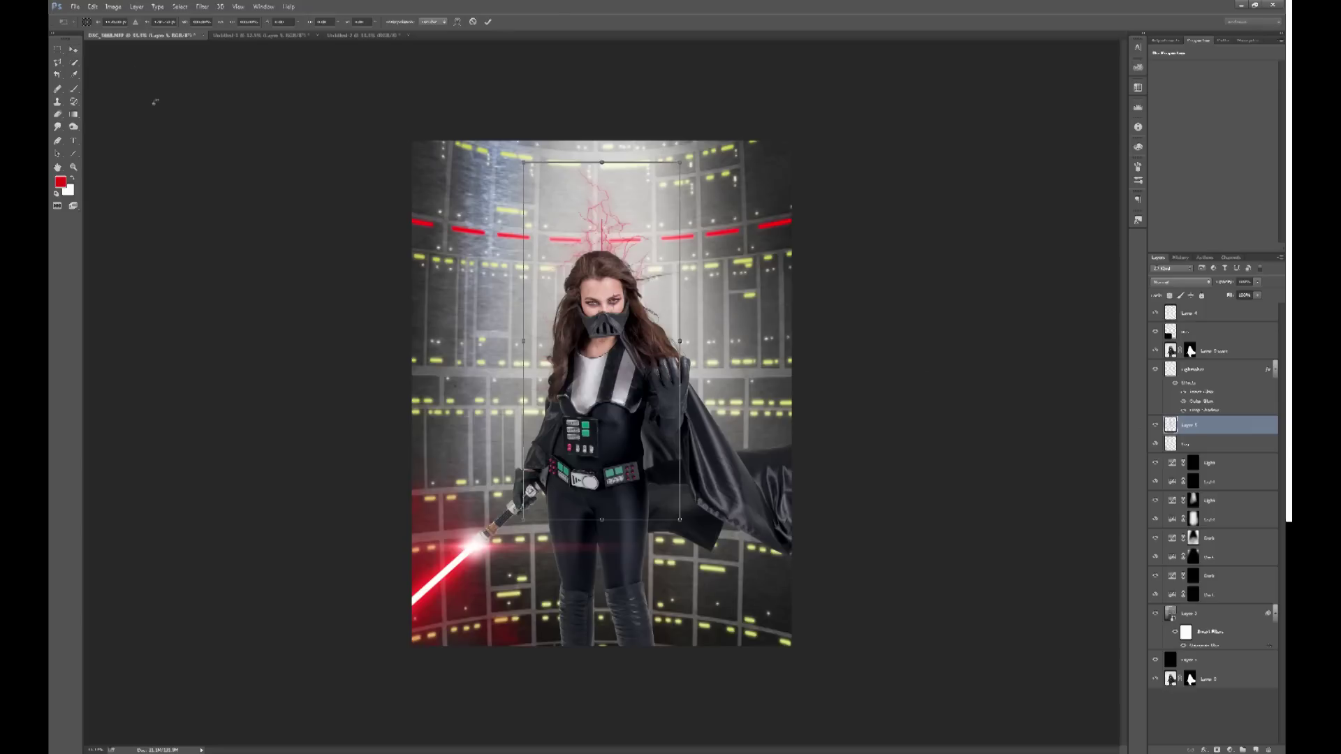
drag(371, 154, 508, 502)
drag(514, 355, 516, 354)
drag(506, 461, 484, 477)
key(Return)
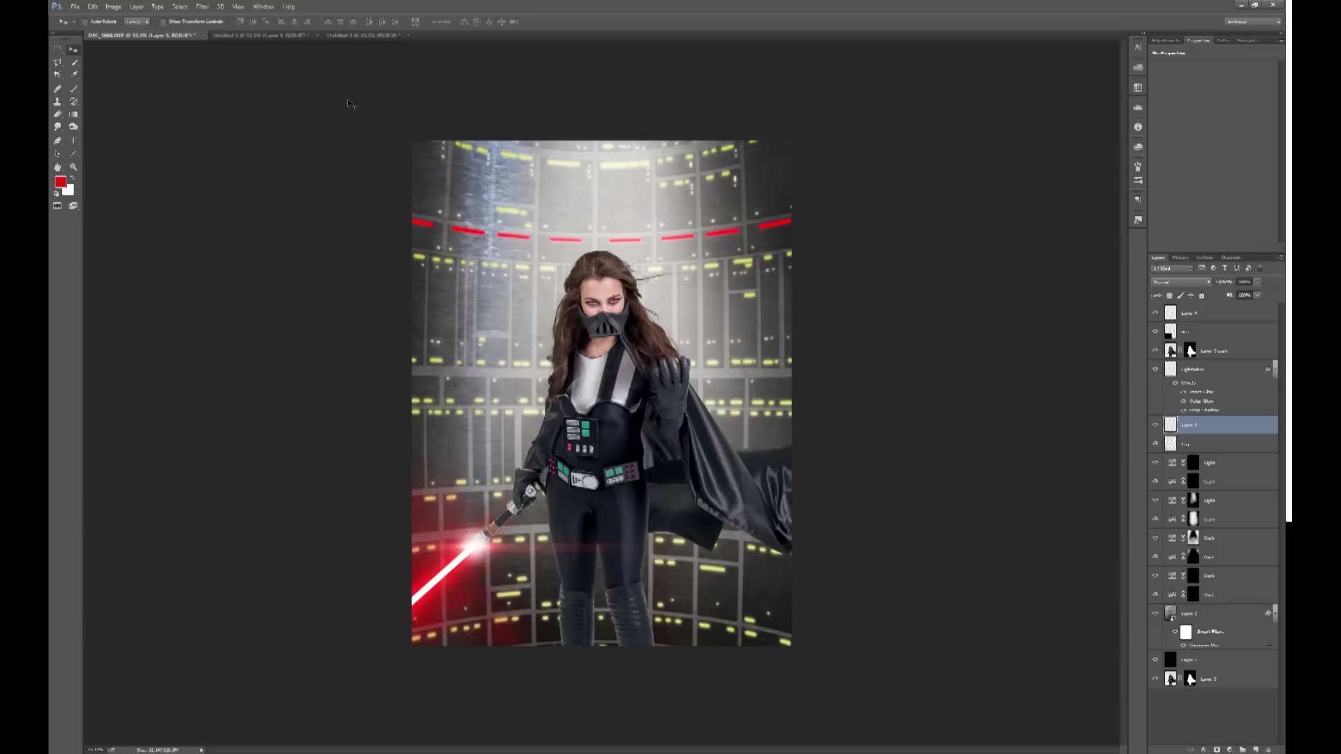
Soften the lightning layer with a Gaussian Blur, adjusting the radius by eye
click(205, 11)
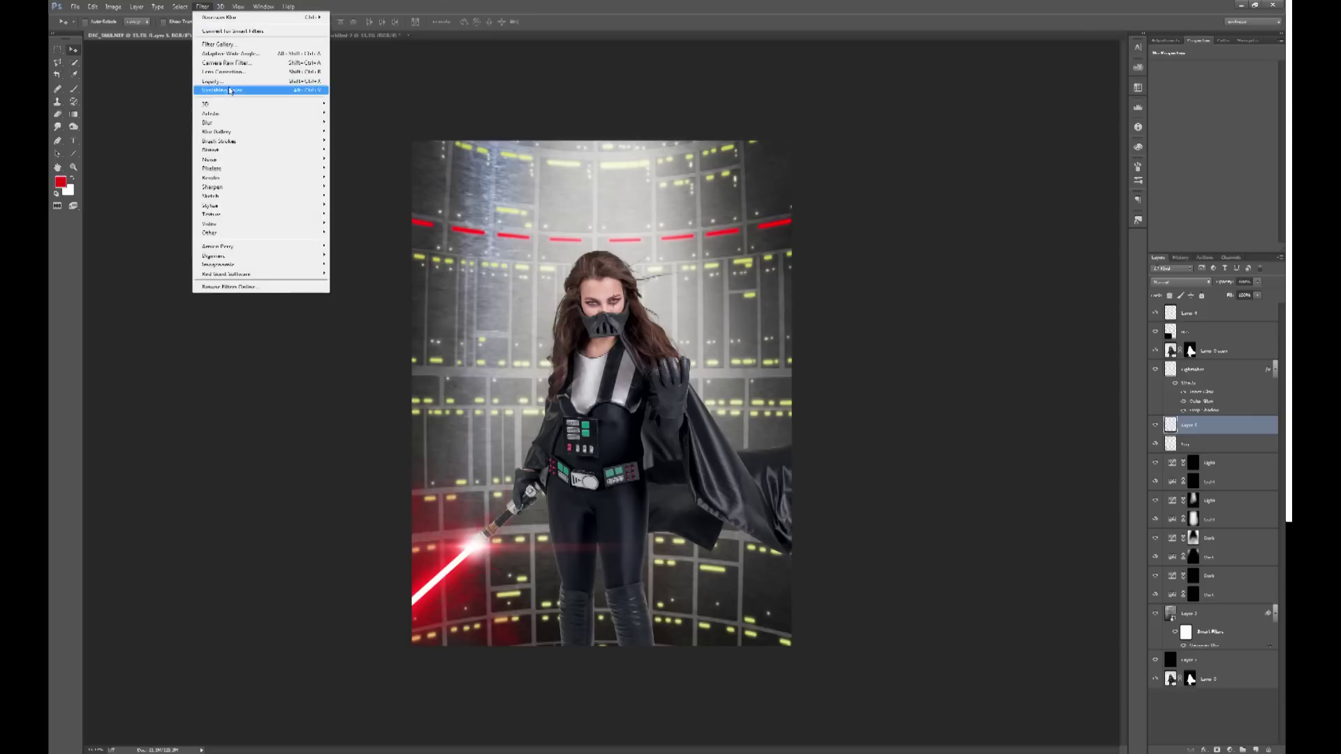
mouse_move(215, 125)
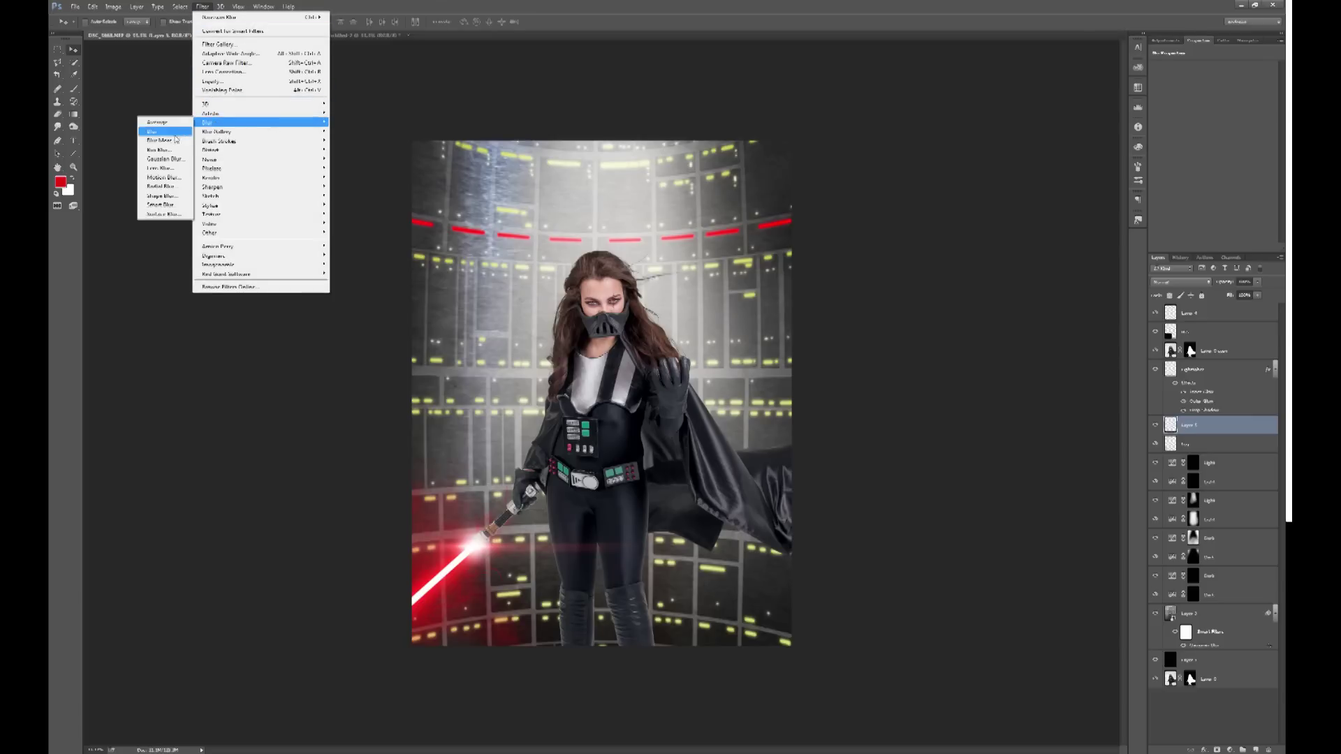
click(165, 160)
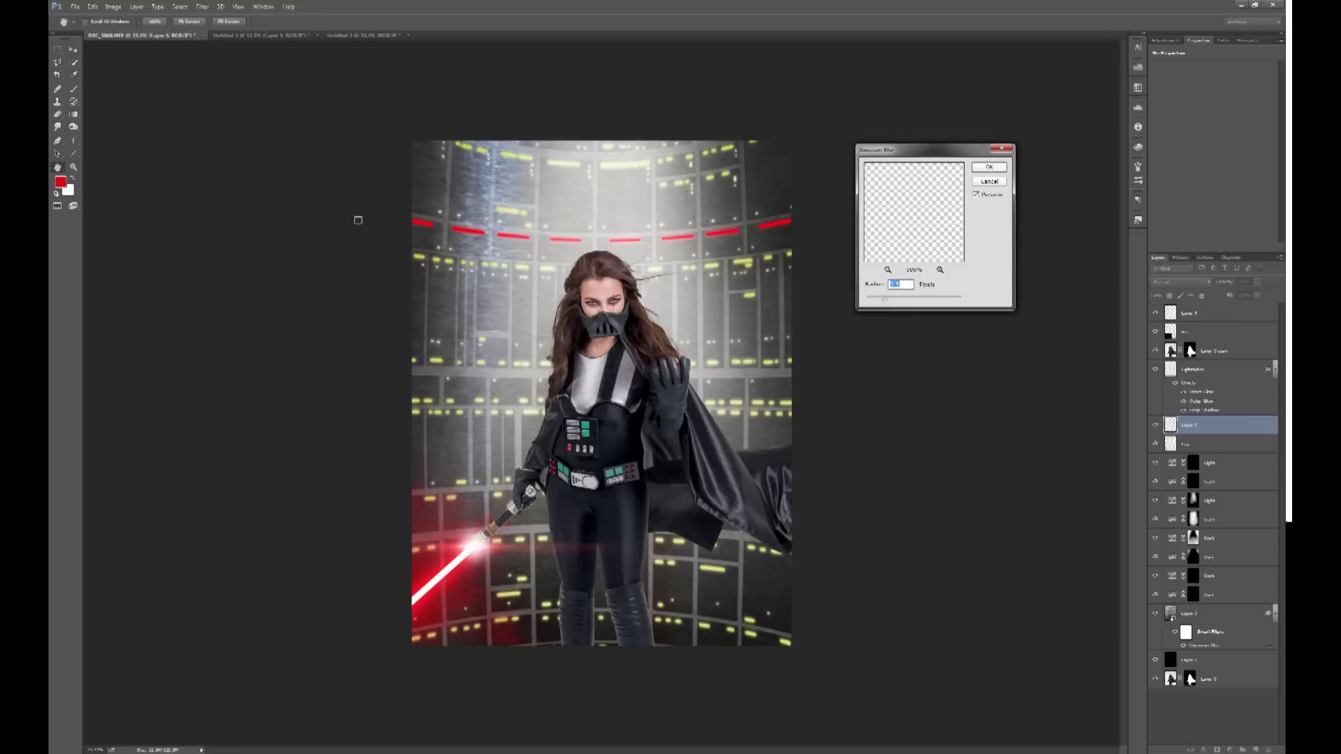
drag(885, 300, 896, 305)
drag(897, 304, 899, 305)
drag(900, 303, 892, 302)
click(995, 167)
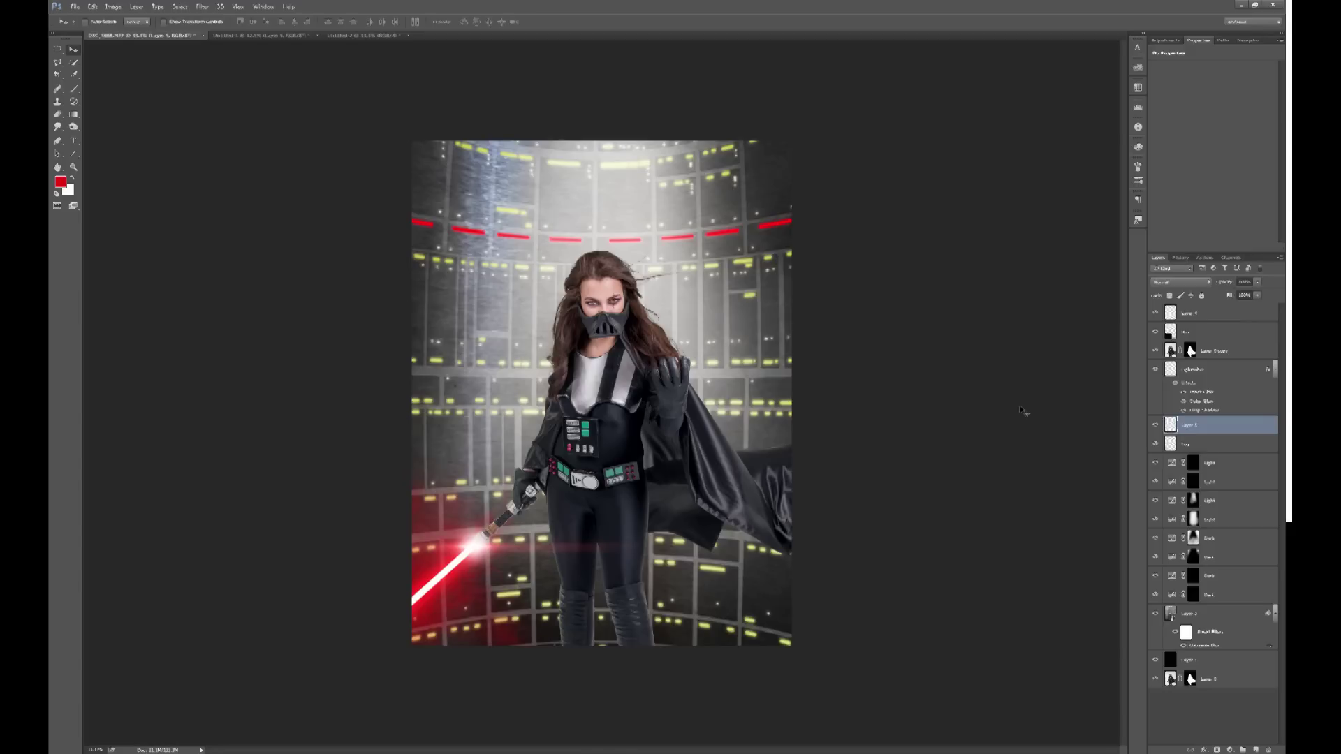
Add a new layer directly above the masked figure copy layer and set its blend mode to Color
click(73, 167)
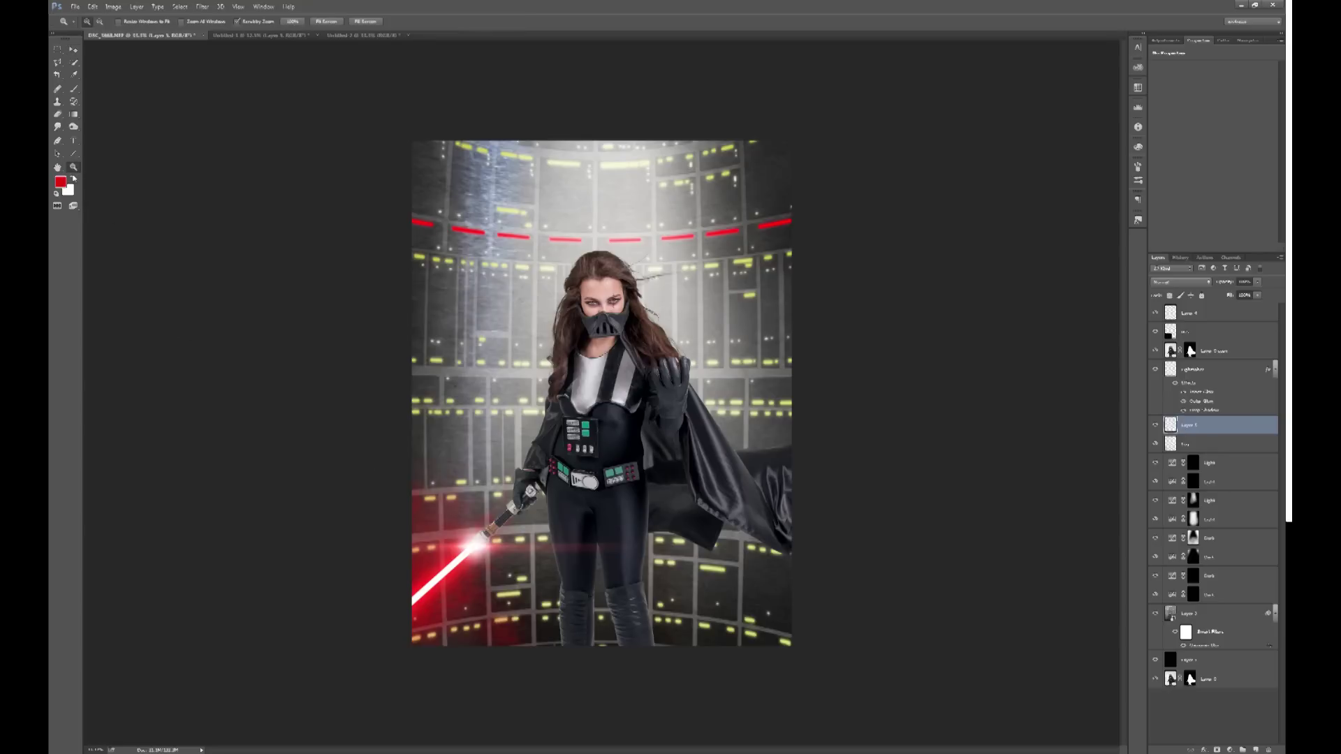
click(447, 576)
drag(452, 601, 436, 505)
click(437, 504)
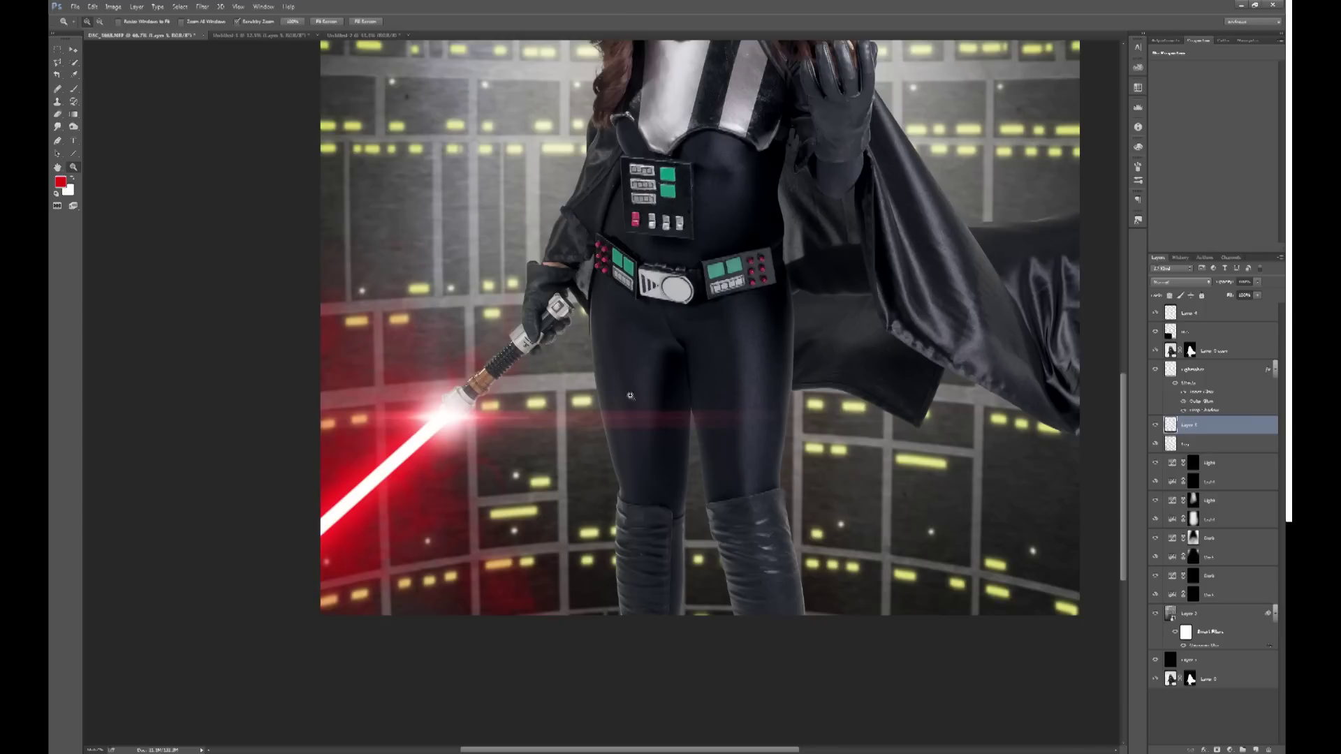
click(1225, 352)
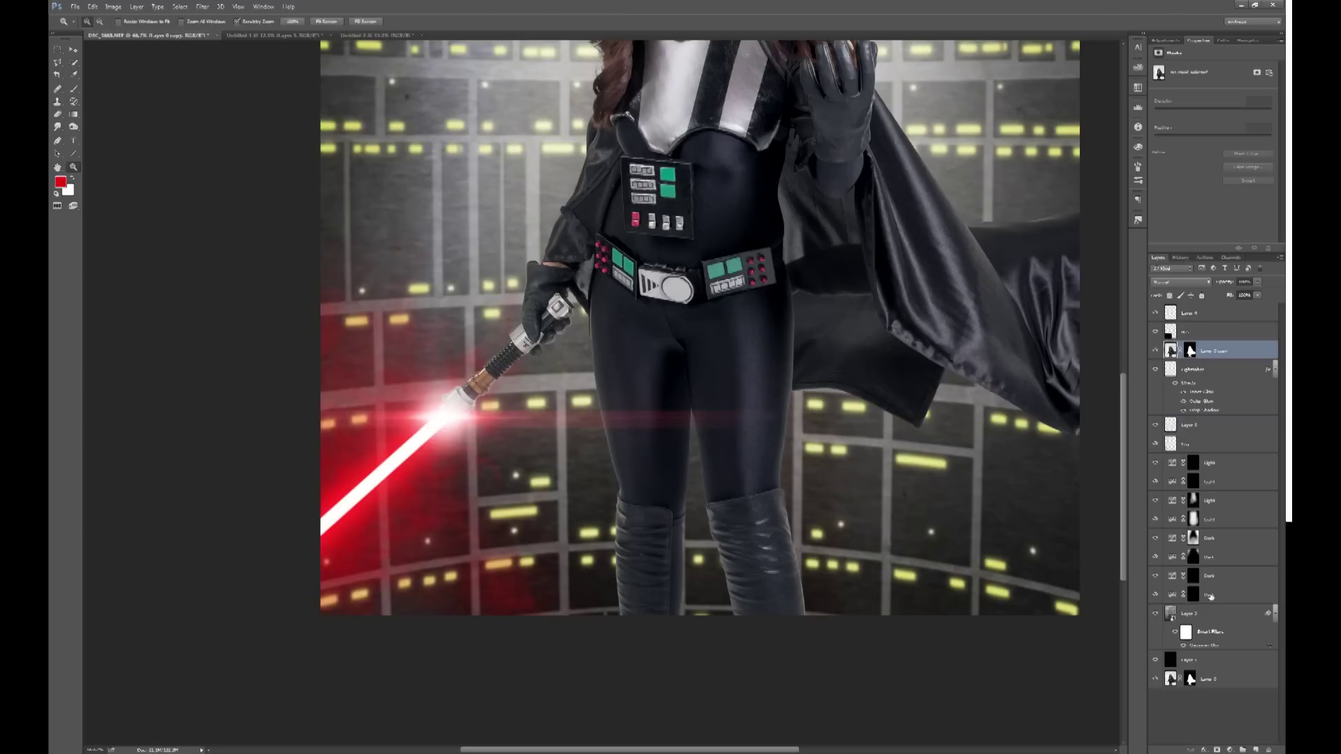
click(1257, 749)
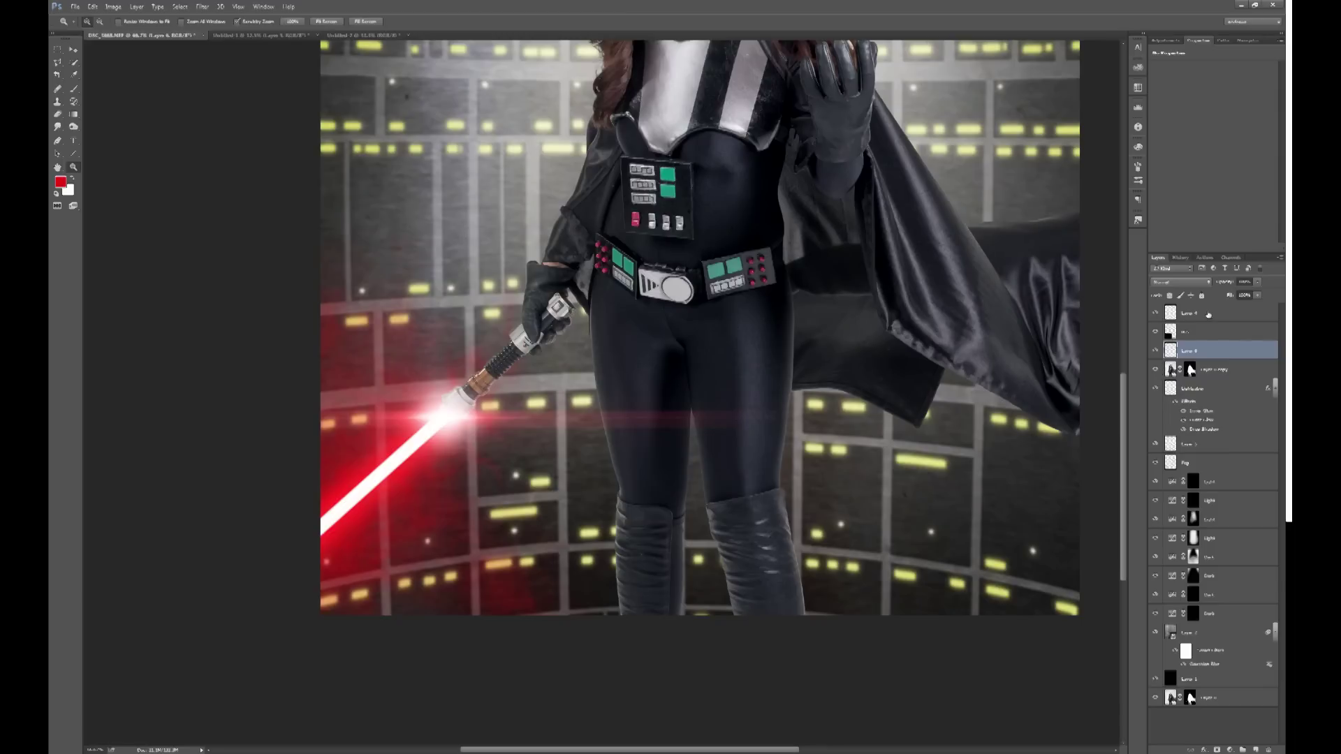
click(1190, 283)
click(1174, 464)
Choose a soft round brush preset and clip the new Color layer to the figure copy layer beneath it
click(73, 88)
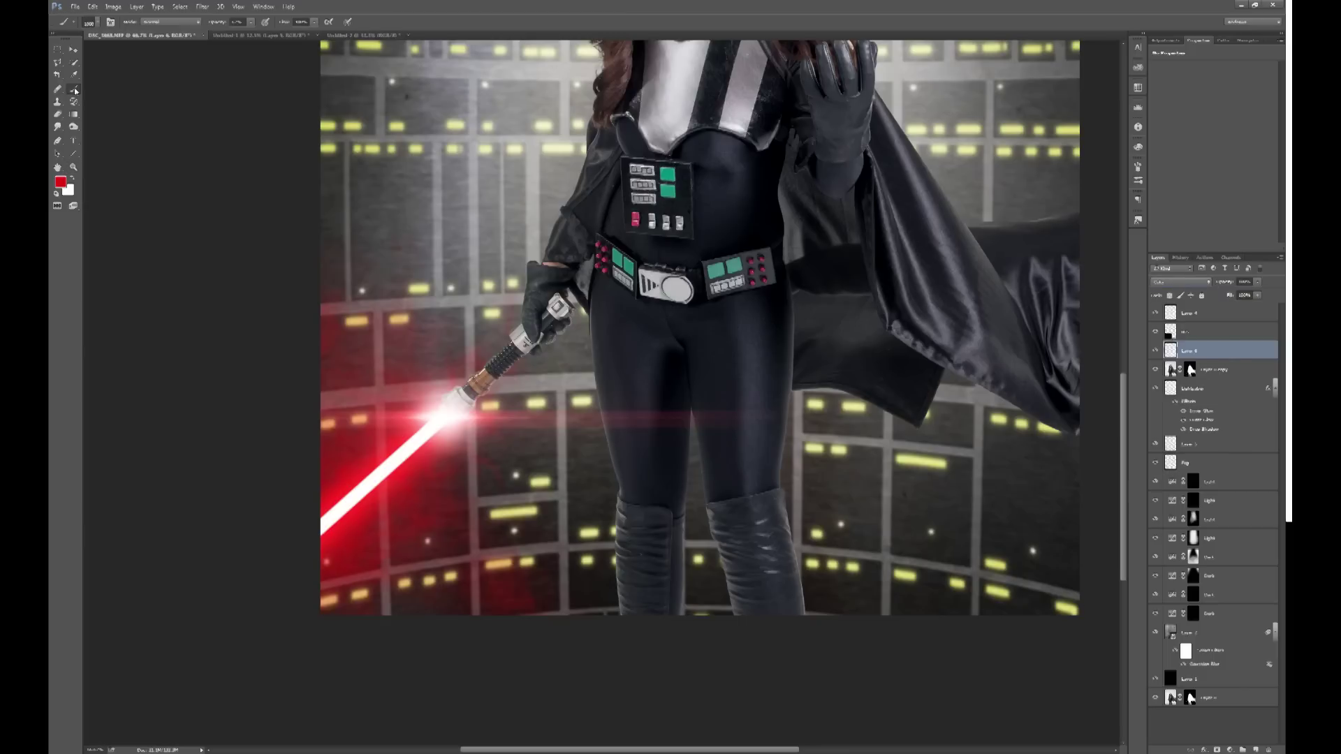
click(97, 23)
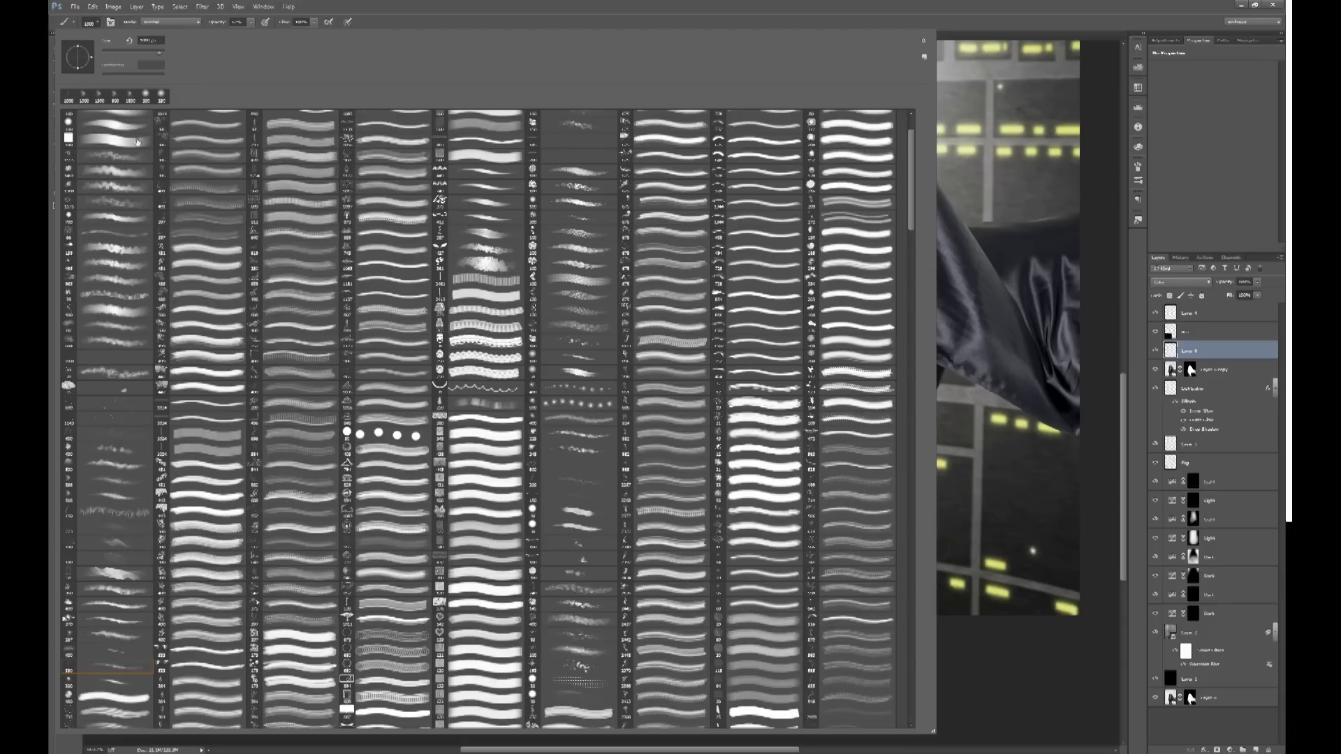
scroll(913, 123, up, 3)
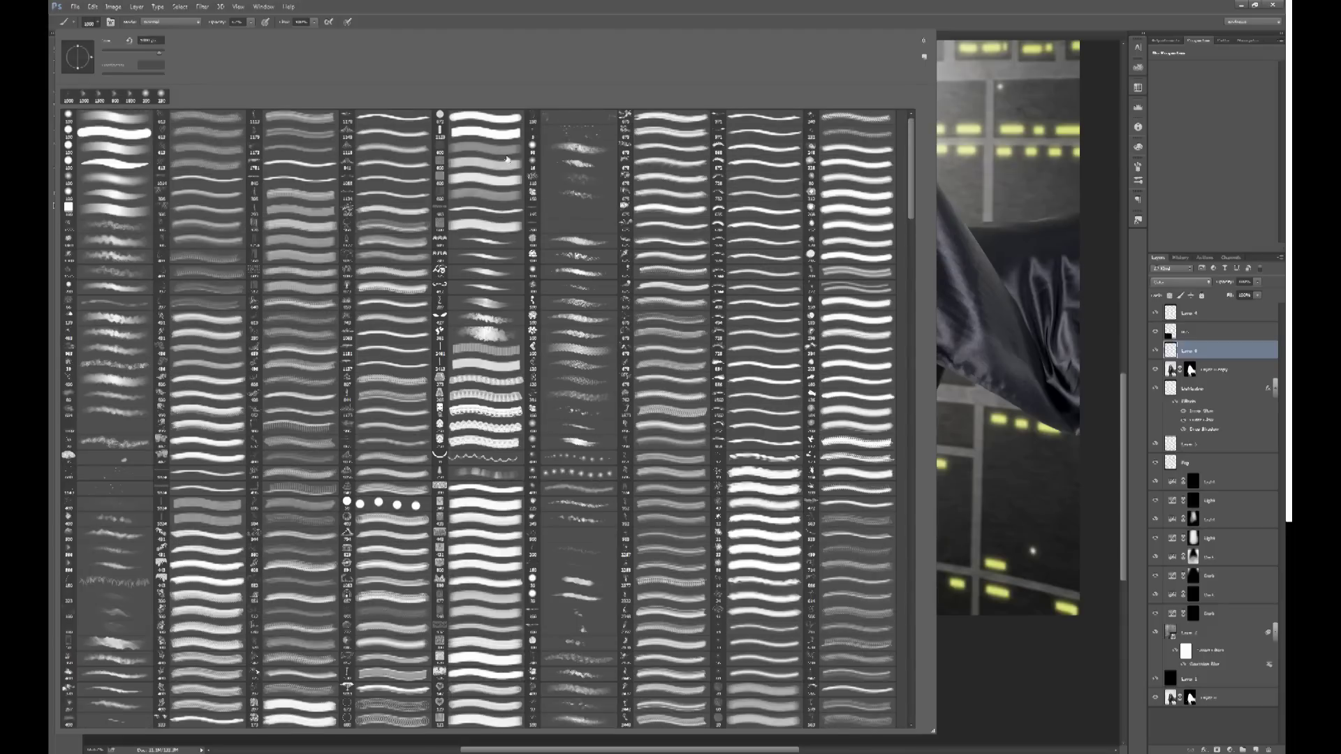
click(109, 182)
click(432, 31)
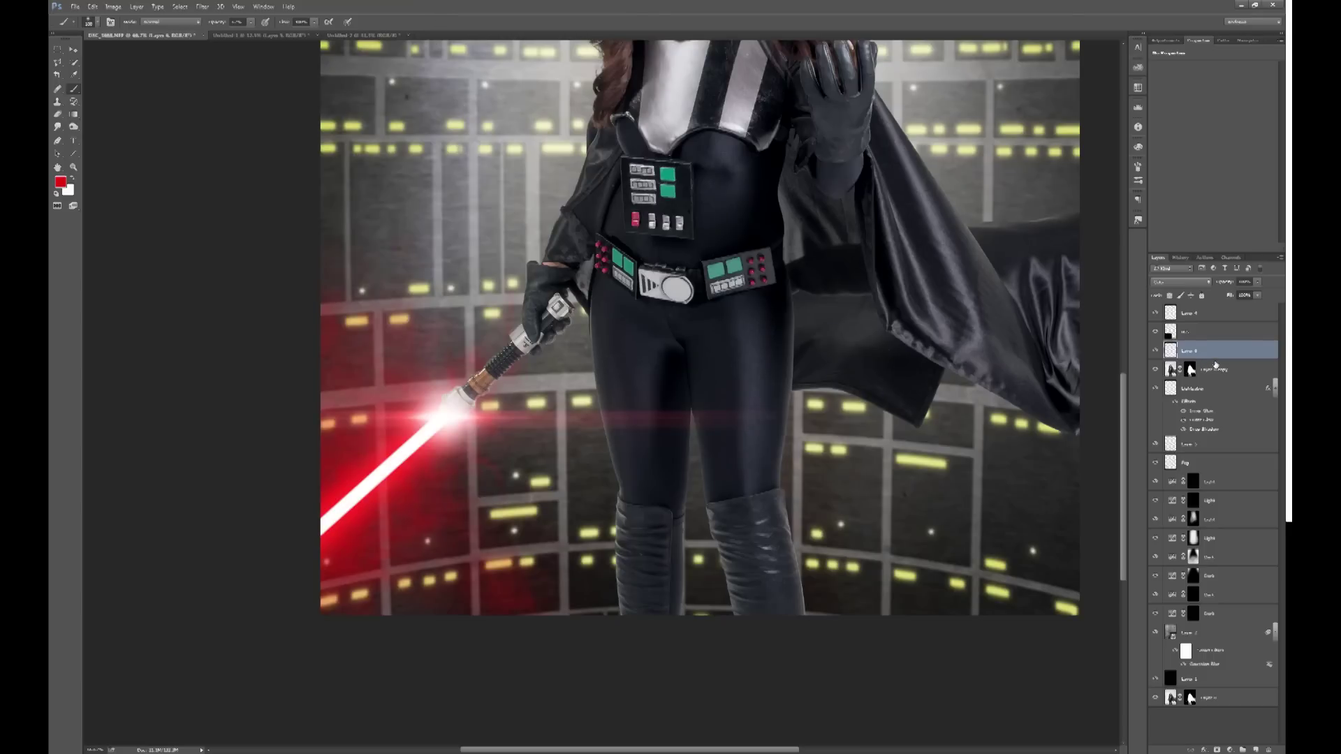
alt+click(1215, 359)
Paint red light onto the figure's legs, belt, hilt hand and sleeve nearest the blade, resizing the brush as needed
mouse_move(586, 351)
mouse_down()
mouse_move(598, 397)
mouse_move(591, 336)
mouse_move(610, 483)
mouse_move(588, 419)
mouse_move(607, 496)
mouse_move(592, 479)
mouse_move(592, 452)
mouse_move(624, 678)
mouse_move(583, 347)
mouse_move(620, 555)
mouse_move(603, 508)
mouse_move(587, 584)
mouse_up()
key(bracketright)
key(bracketright)
key(bracketright)
key(bracketright)
key(bracketright)
key(bracketleft)
key(bracketleft)
key(bracketleft)
mouse_move(709, 475)
mouse_down()
mouse_move(735, 595)
mouse_move(728, 552)
mouse_up()
mouse_move(701, 420)
mouse_down()
mouse_move(699, 342)
mouse_move(727, 520)
mouse_move(709, 343)
mouse_move(720, 507)
mouse_up()
drag(606, 269, 601, 253)
mouse_move(551, 238)
mouse_down()
mouse_move(594, 161)
mouse_move(567, 236)
mouse_move(595, 255)
mouse_up()
Enlarge the brush and spread the red glow from the thigh up over the figure's torso
key(bracketright)
key(bracketright)
key(bracketright)
key(bracketright)
key(bracketright)
drag(573, 391, 587, 265)
click(73, 168)
alt+click(375, 284)
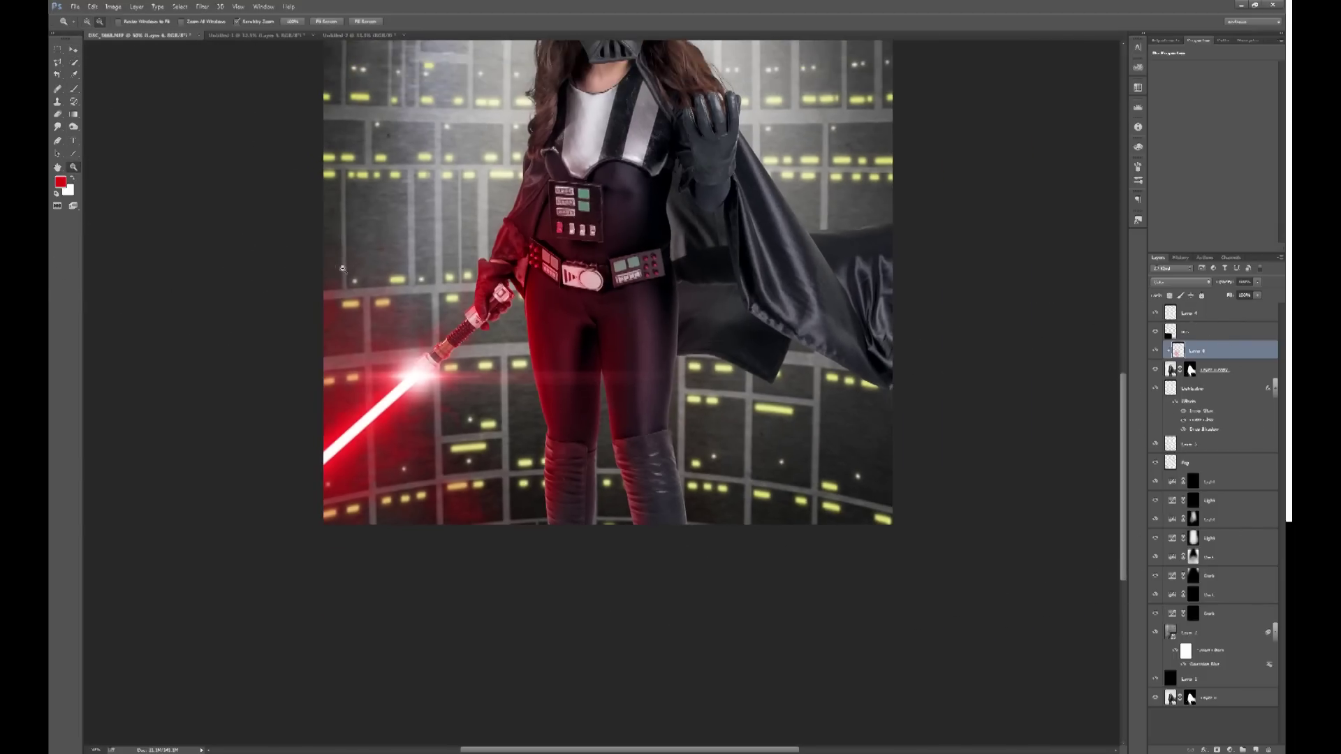
alt+click(375, 284)
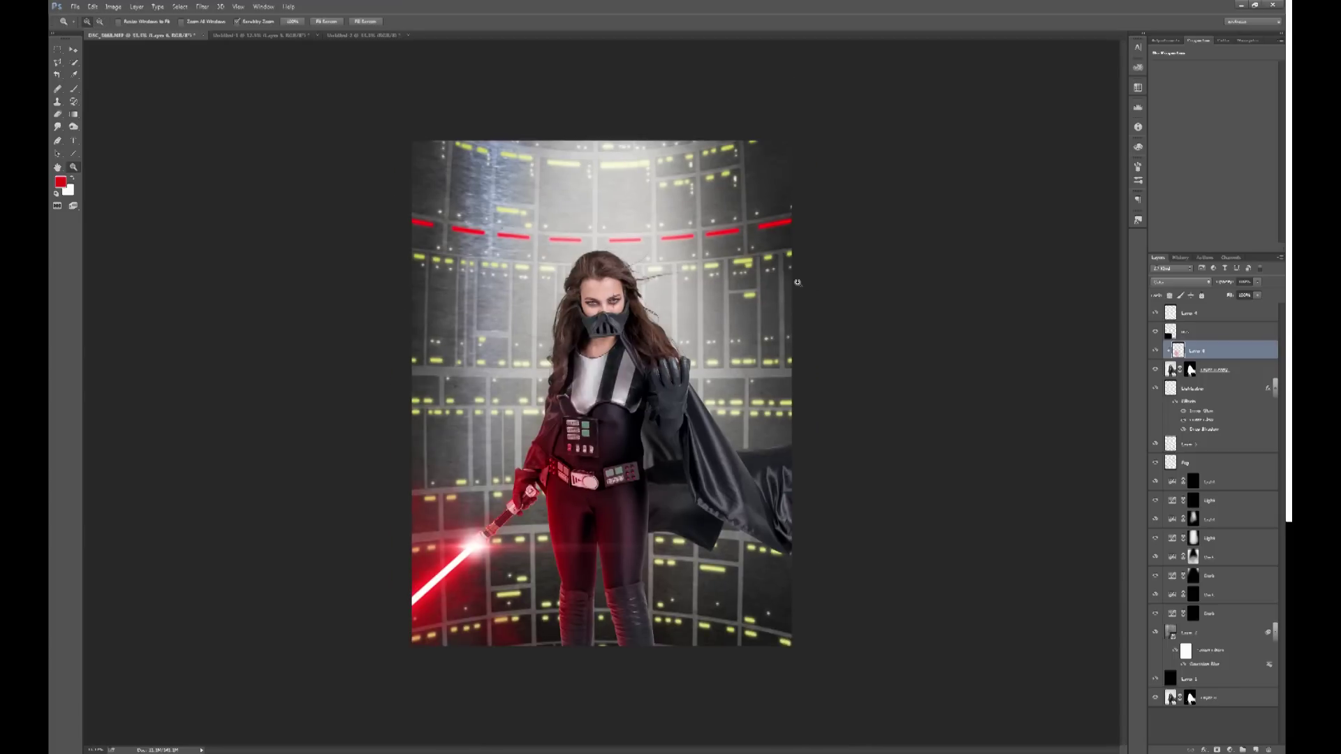
click(73, 50)
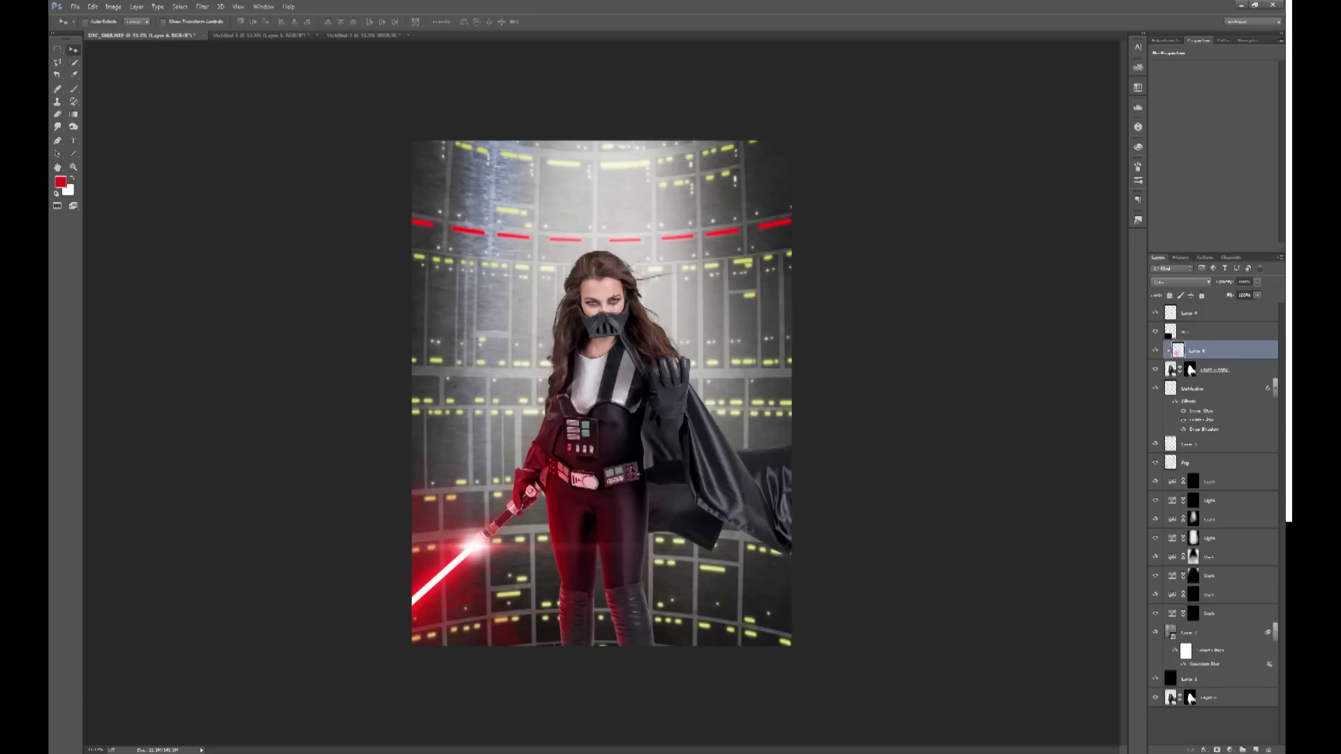